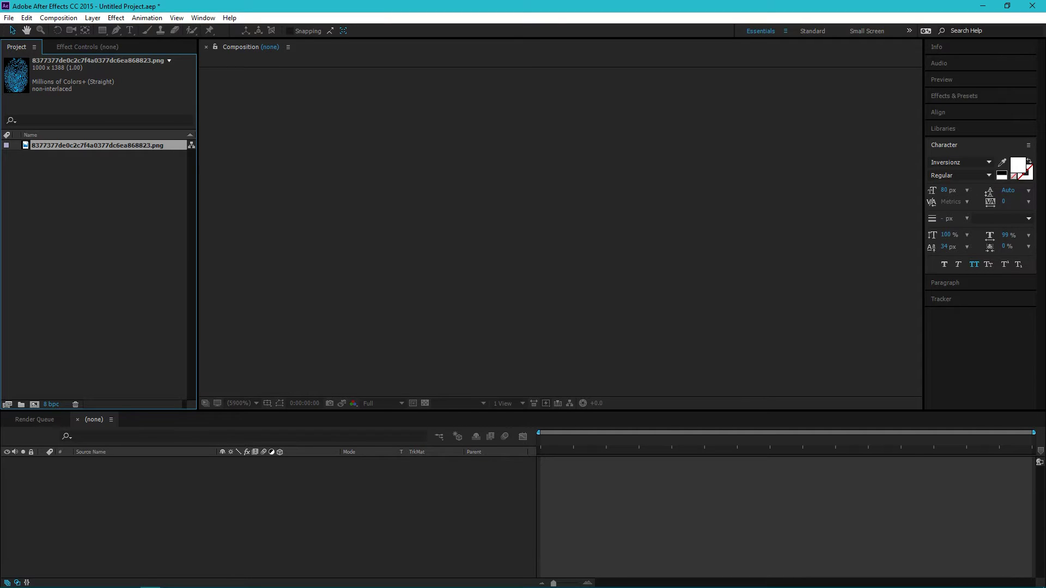
Create a composition named Elements with the HDV/HDTV 720 29.97 preset and a duration of 0;00;13;15
double_click(97, 145)
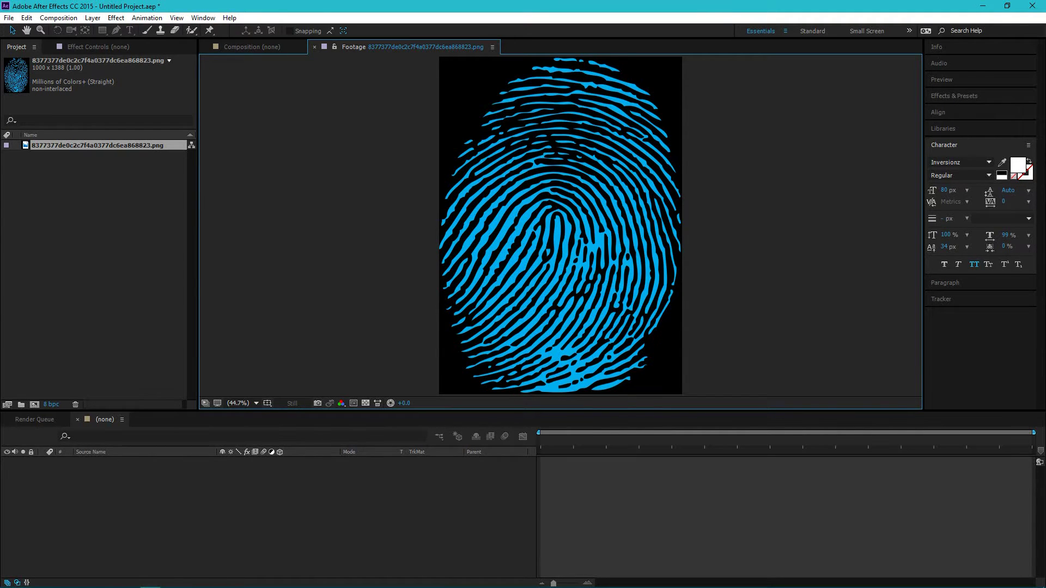
key("ctrl+n")
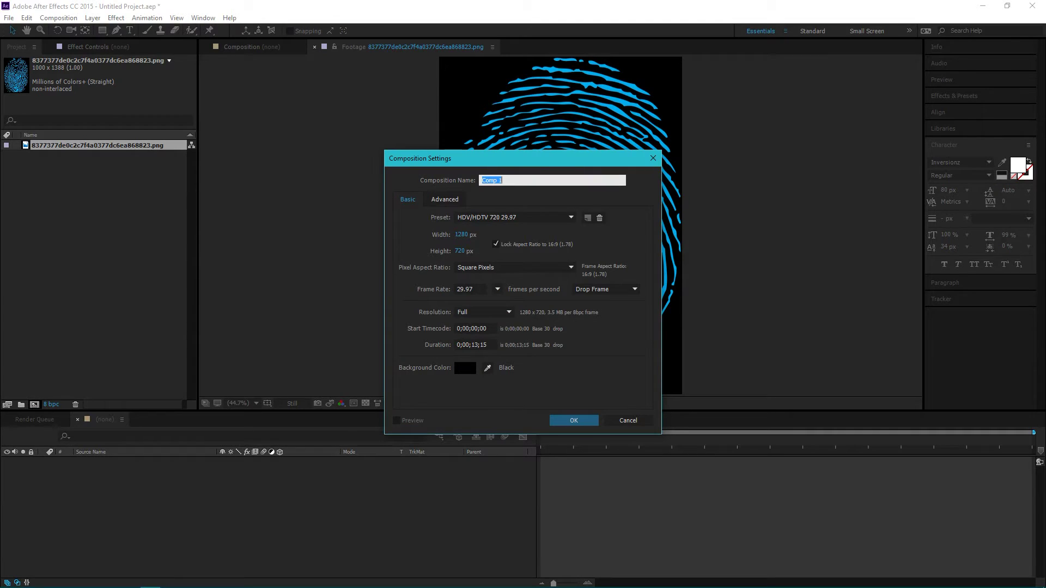
left_click(515, 218)
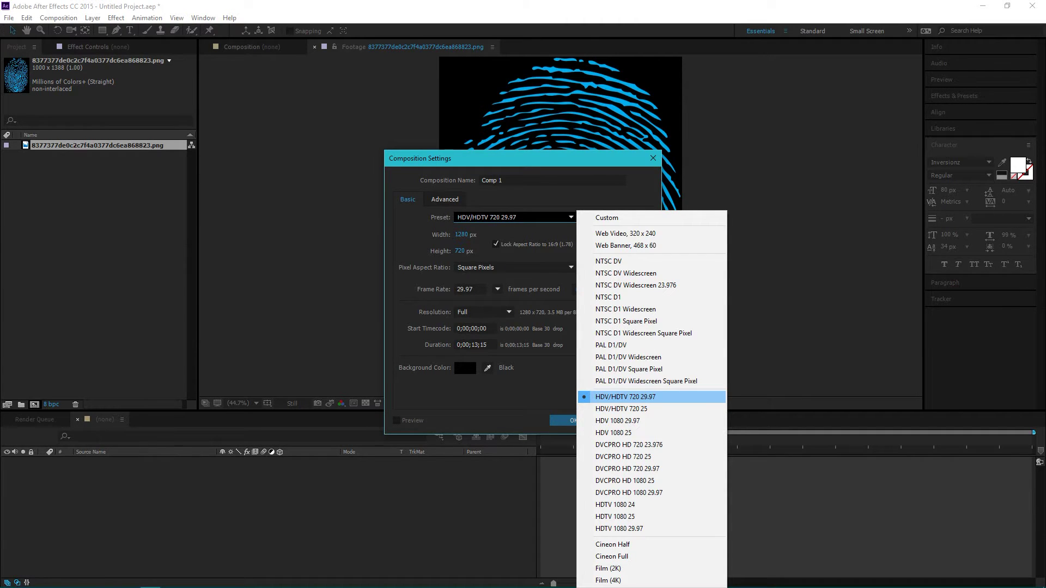
key("Escape")
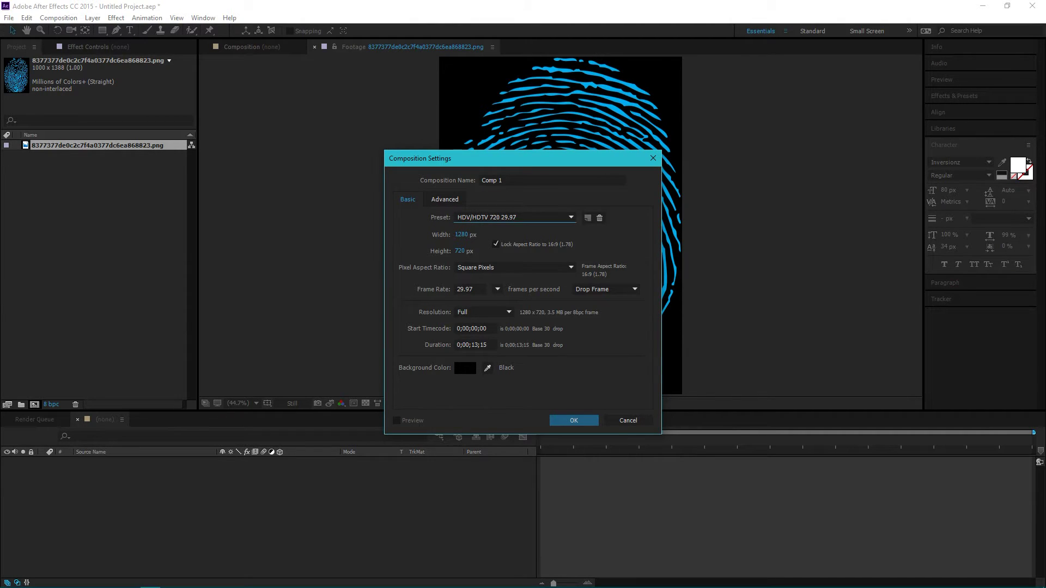
left_click_drag(503, 180, 480, 180)
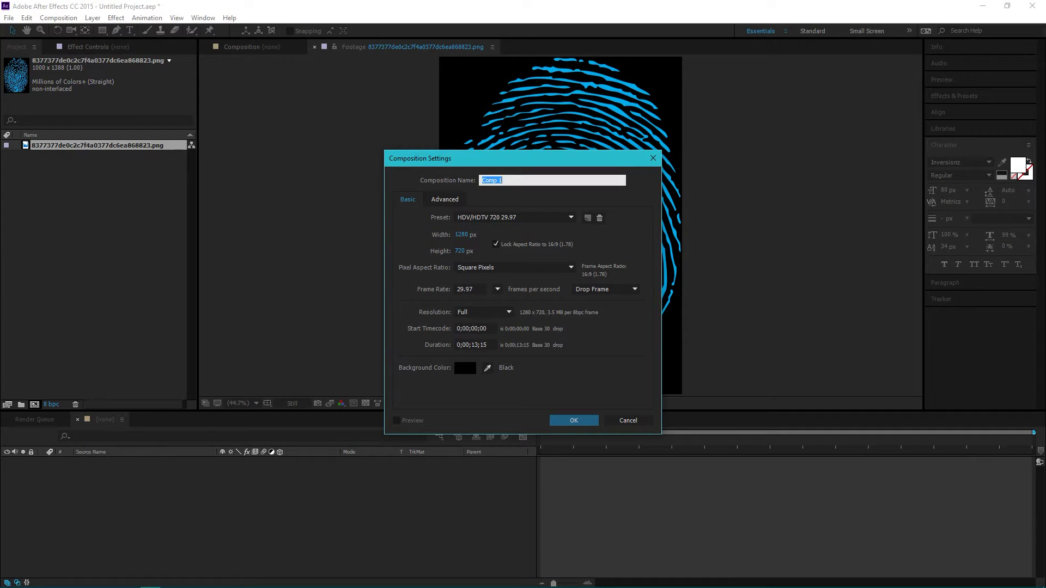
type("Elements")
key("Return")
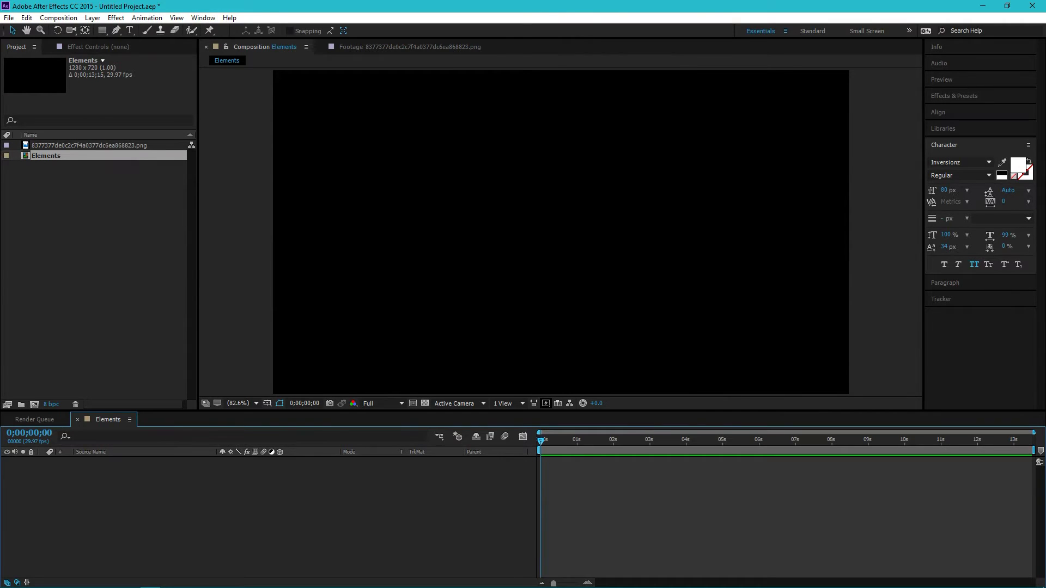
Add the fingerprint image to the Elements composition, scale it to 28%, and move it slightly up
left_click_drag(87, 145, 140, 504)
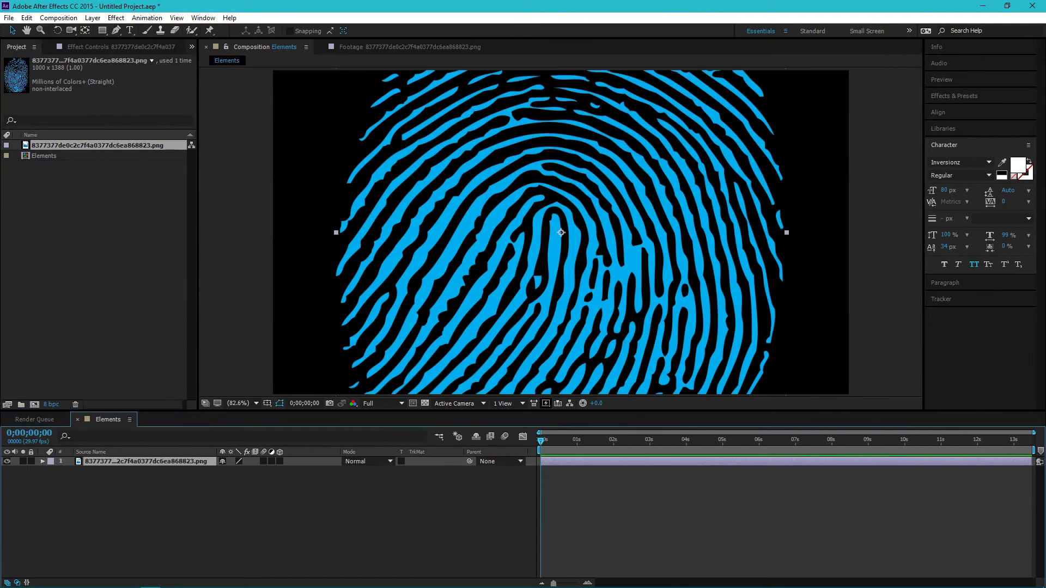
key("s")
left_click_drag(236, 470, 205, 470)
key("F2")
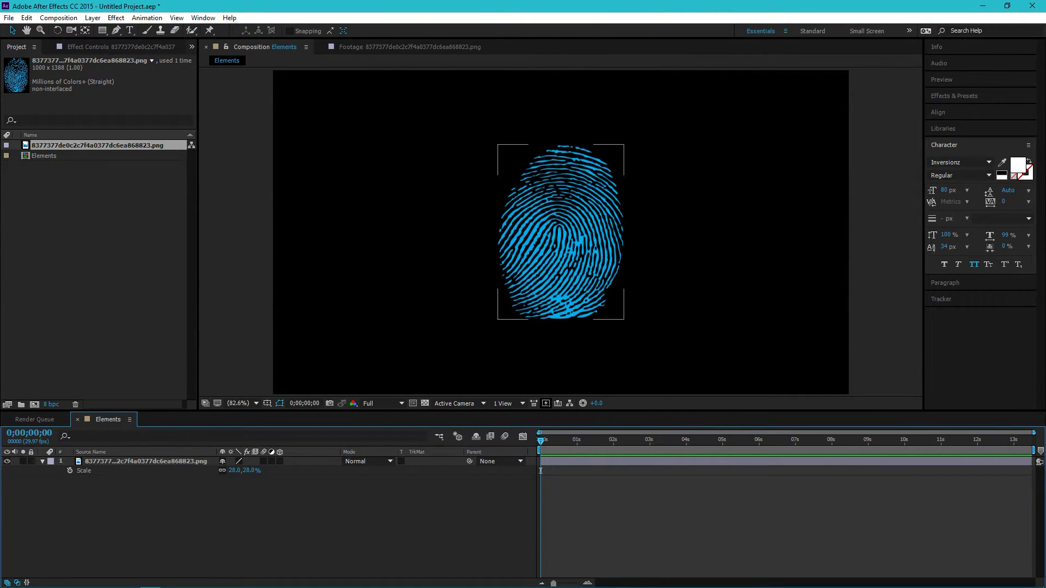
mouse_move(553, 190)
left_mouse_down()
mouse_move(564, 181)
mouse_move(552, 174)
left_mouse_up()
Create a new shape layer and draw a thin horizontal rectangle, about 253 by 5 px, above the fingerprint
right_click(305, 533)
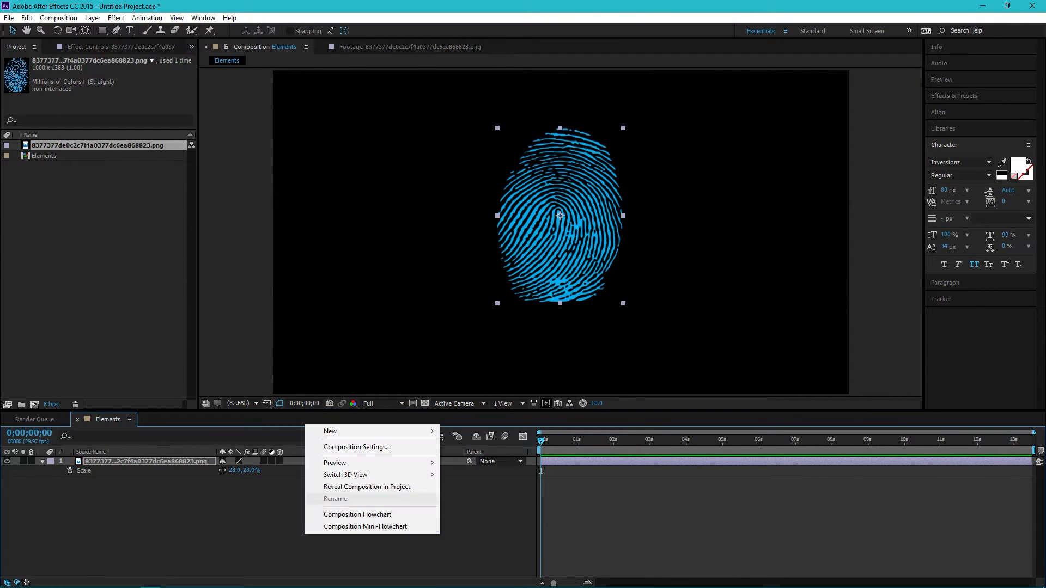
mouse_move(348, 430)
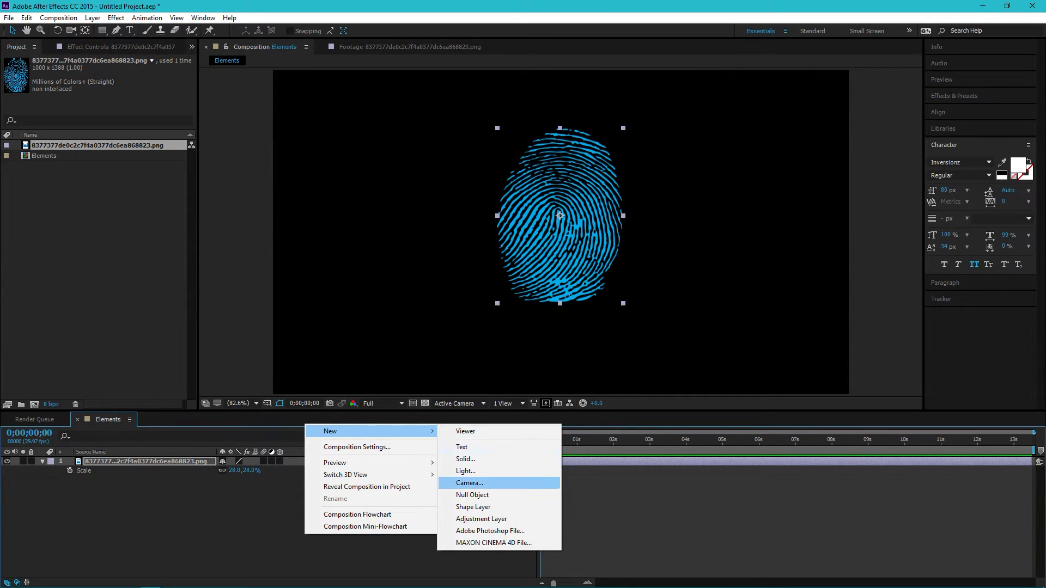
left_click(473, 507)
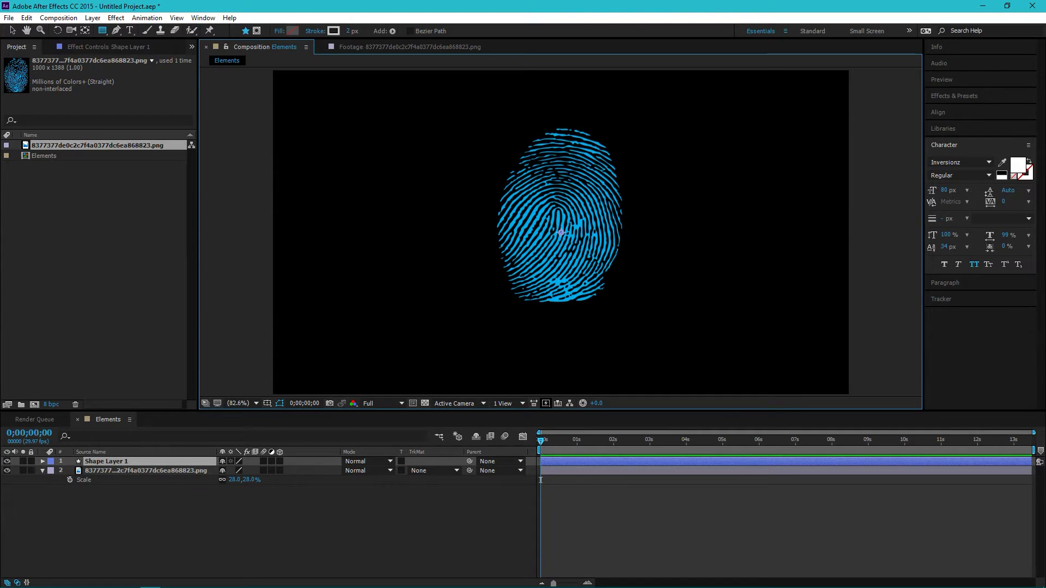
left_click(102, 31)
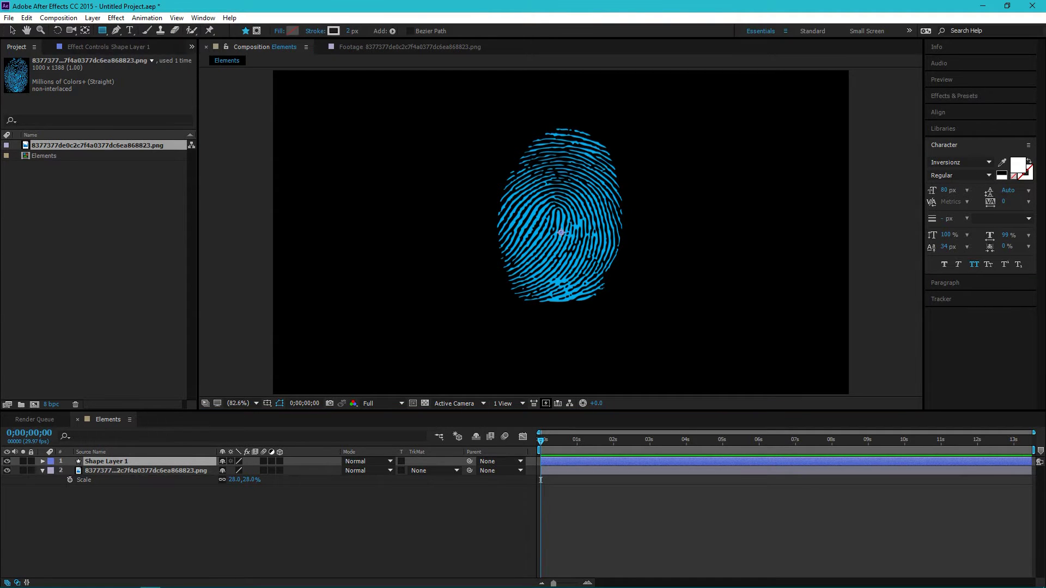
mouse_move(512, 93)
left_mouse_down()
mouse_move(582, 109)
mouse_move(627, 100)
left_mouse_up()
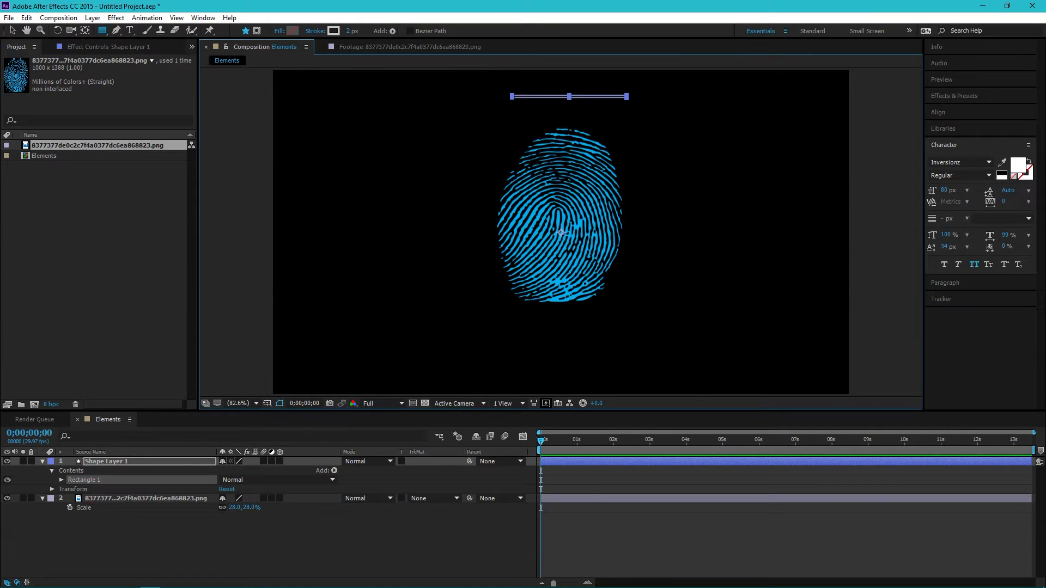
Set the rectangle's stroke width to 0 px and its fill colour to 00AEEF
left_click_drag(348, 30, 335, 31)
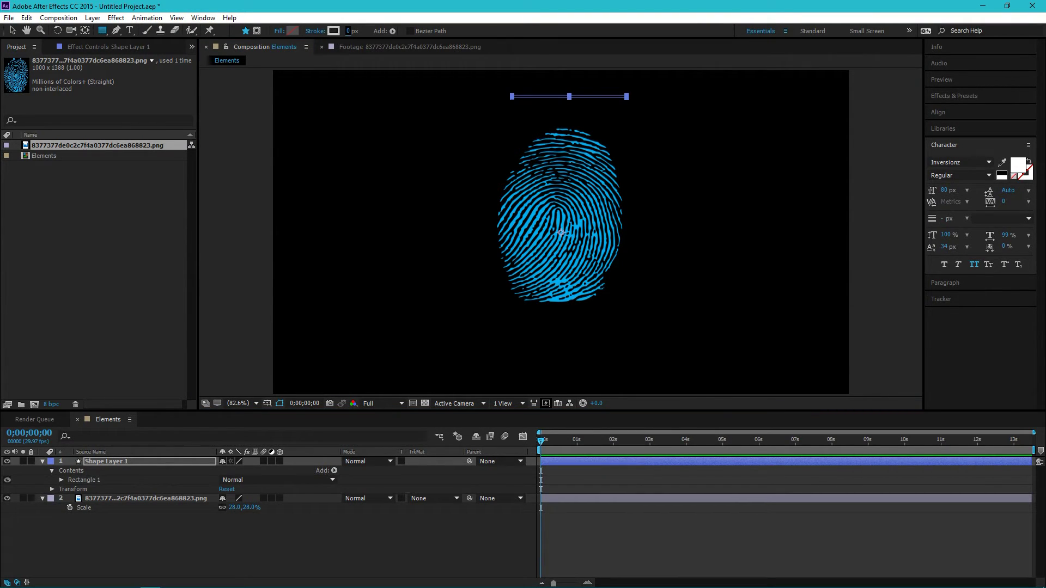
left_click(292, 31)
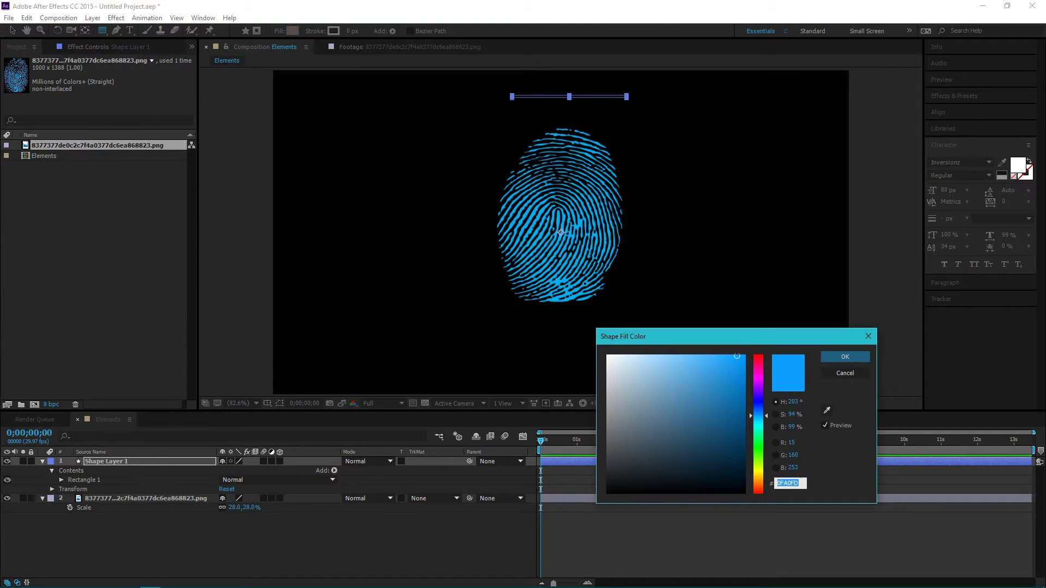
type("00AEEF")
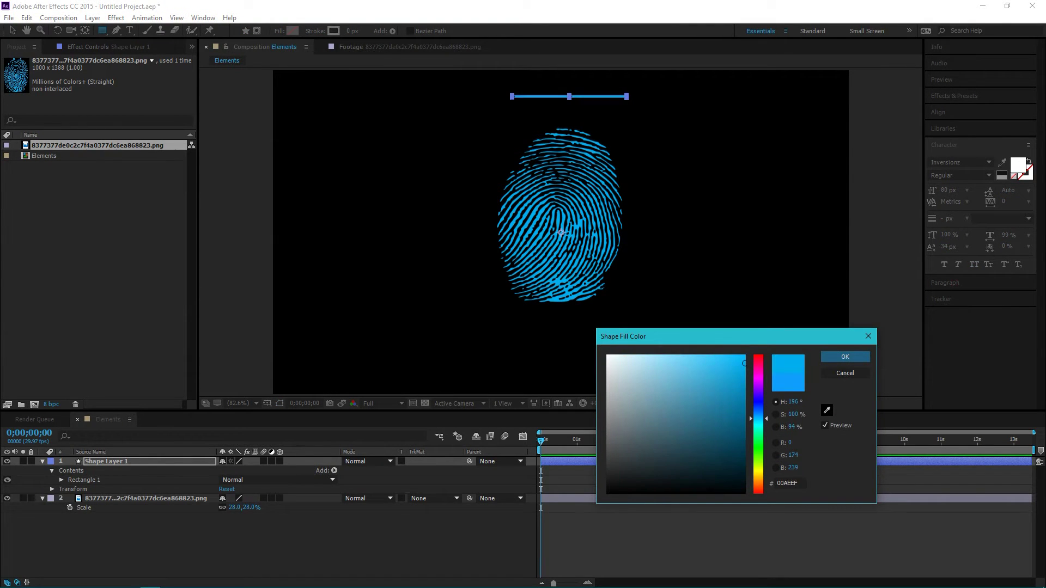
key("Return")
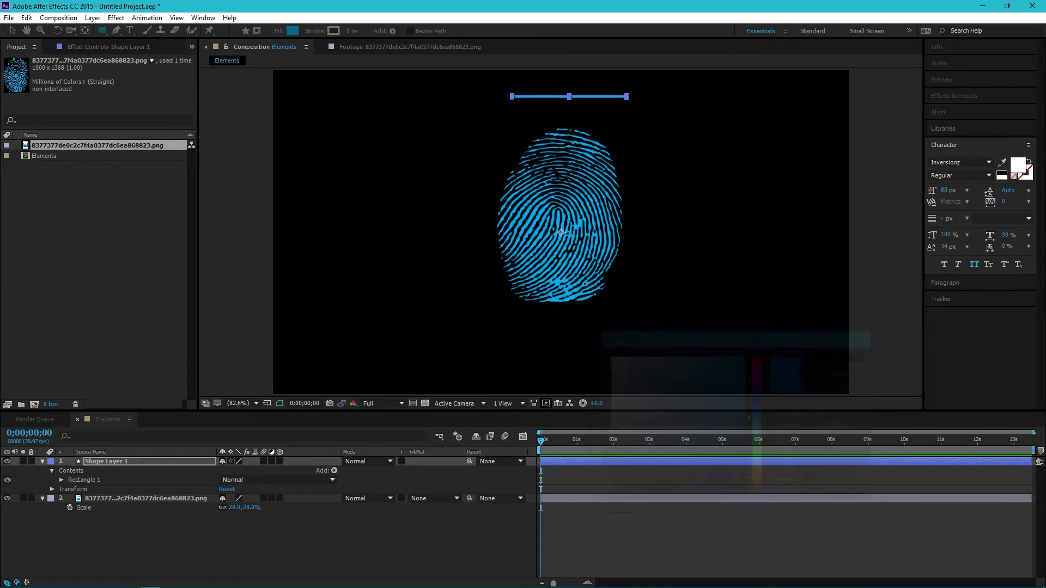
Enlarge the rectangle path proportionally to 300.9 by 5.8 px and centre the bar horizontally above the fingerprint
key("v")
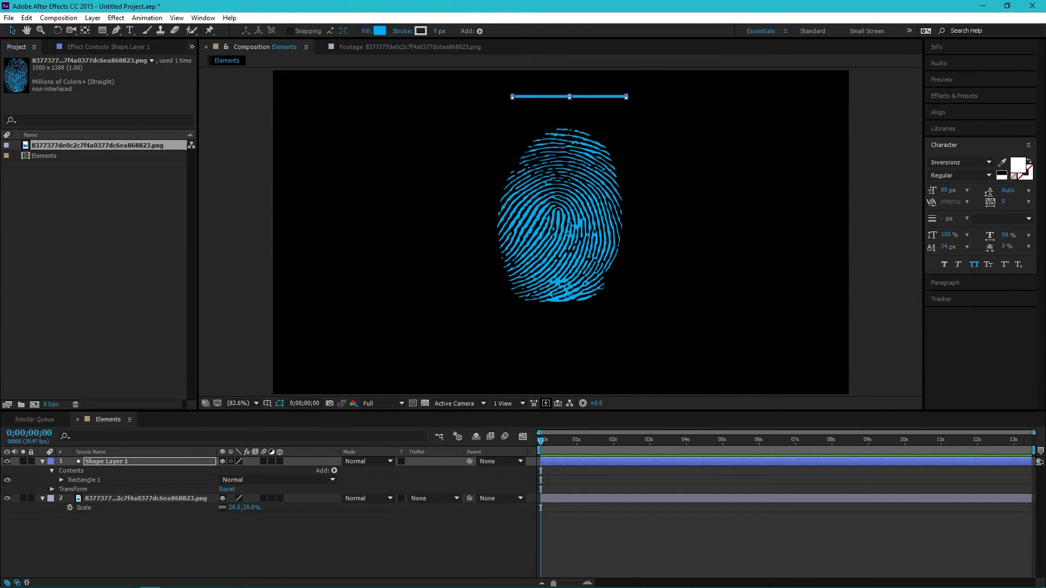
left_click_drag(591, 97, 579, 95)
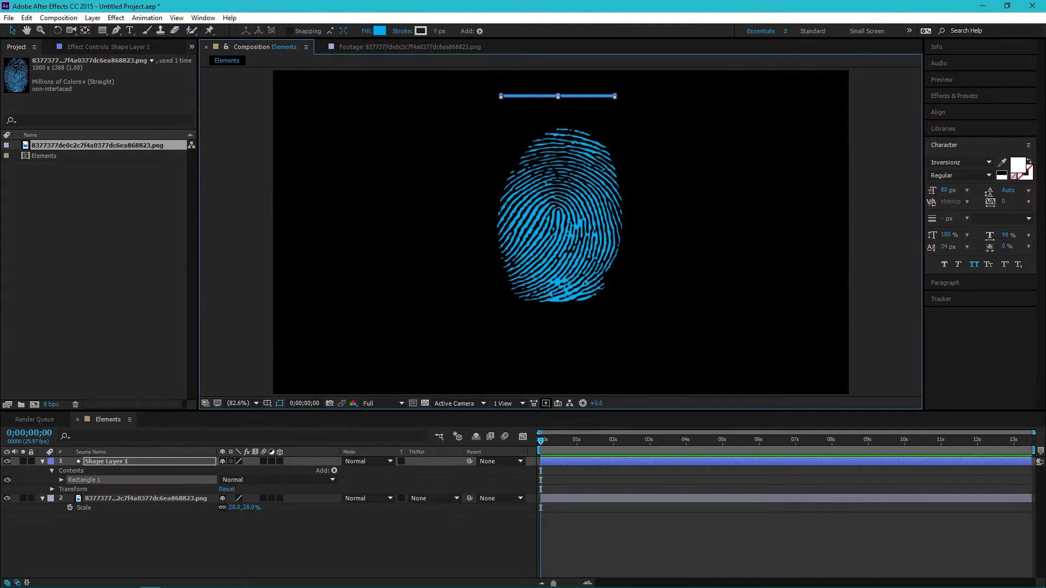
left_click(61, 480)
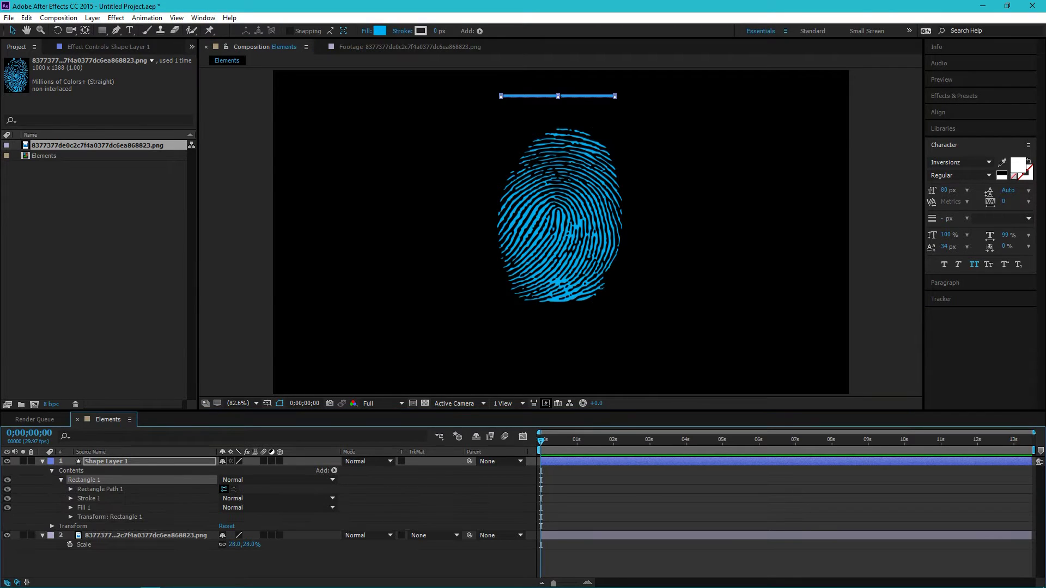
left_click(70, 490)
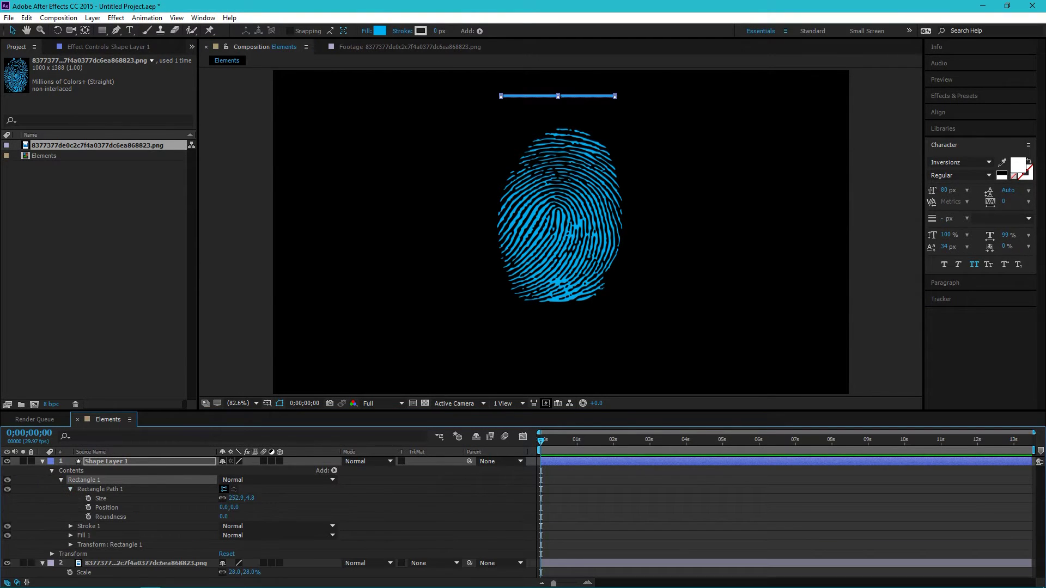
left_click_drag(235, 498, 260, 498)
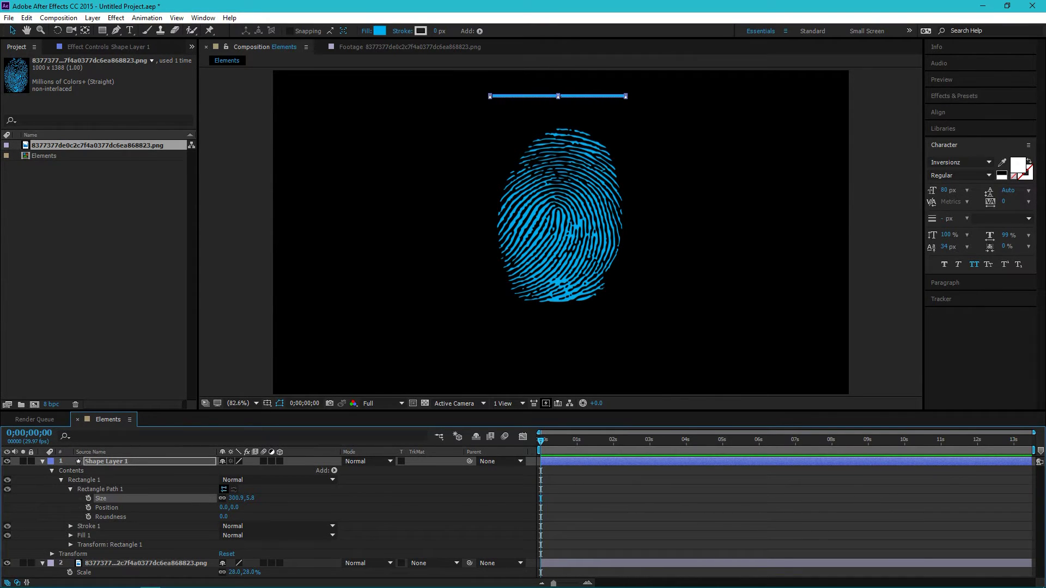
left_click(107, 507)
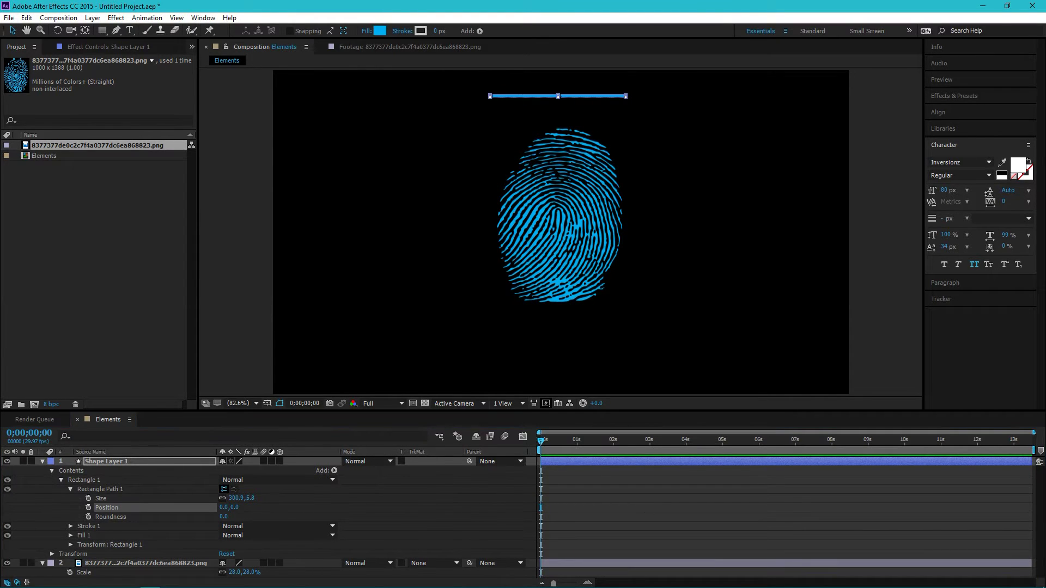
mouse_move(557, 96)
left_mouse_down()
mouse_move(569, 97)
mouse_move(560, 96)
left_mouse_up()
left_click(577, 115)
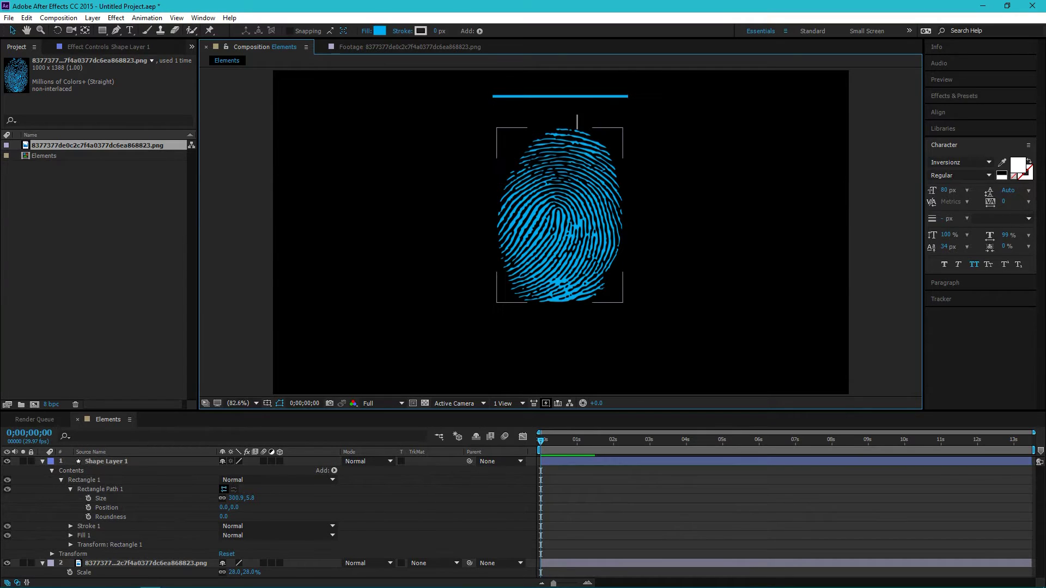
left_click(576, 129)
left_click(577, 115)
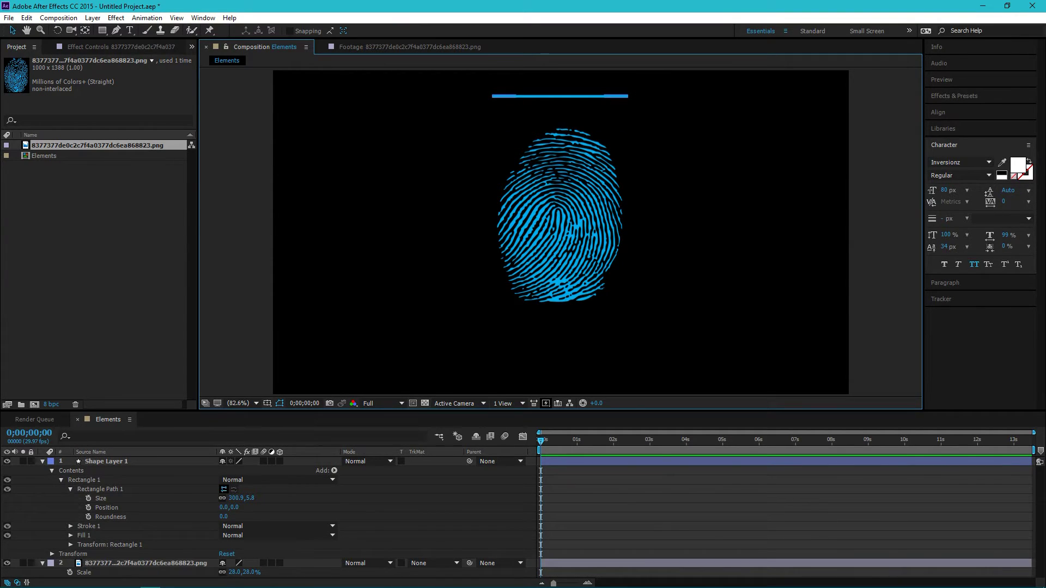
Add a Position keyframe to Shape Layer 1 at 0;00;00;00 with the bar above the fingerprint
left_click(61, 480)
left_click(52, 471)
left_click(107, 462)
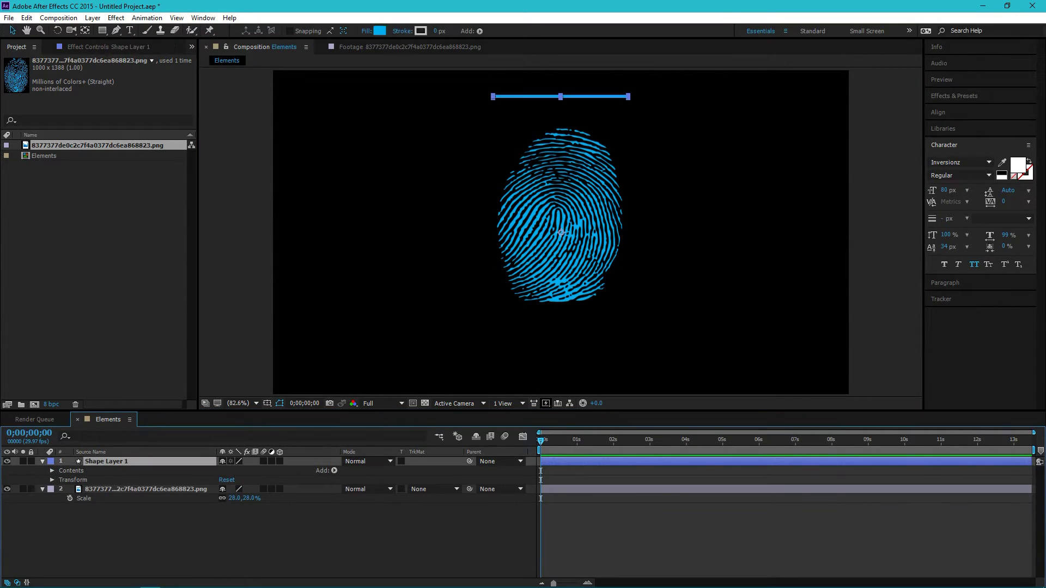
key("p")
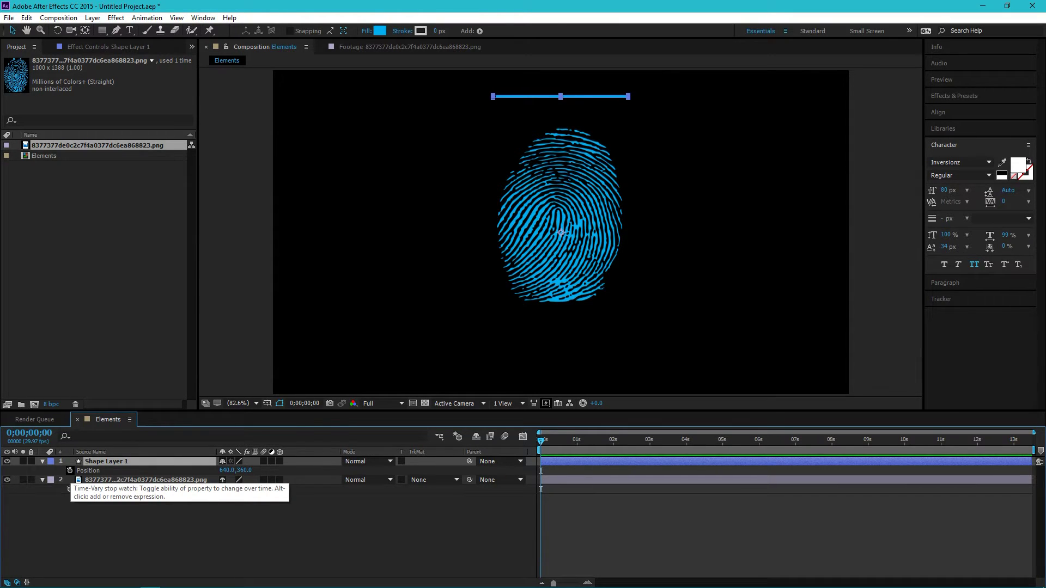
key("alt+shift+p")
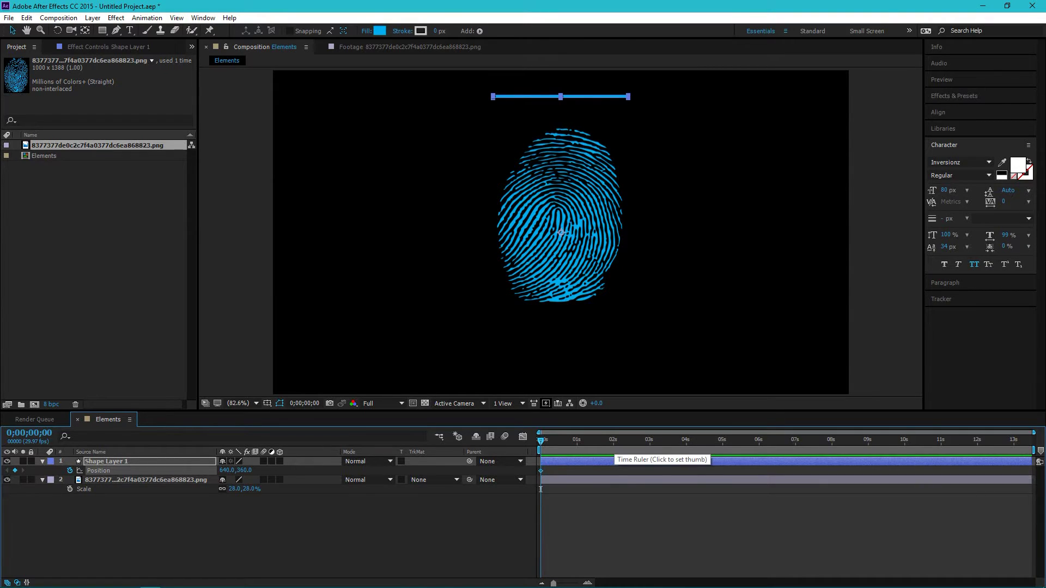
At 0;00;02;00, keyframe the bar straight down to just below the fingerprint, at position 640, 839
left_click_drag(540, 489, 613, 489)
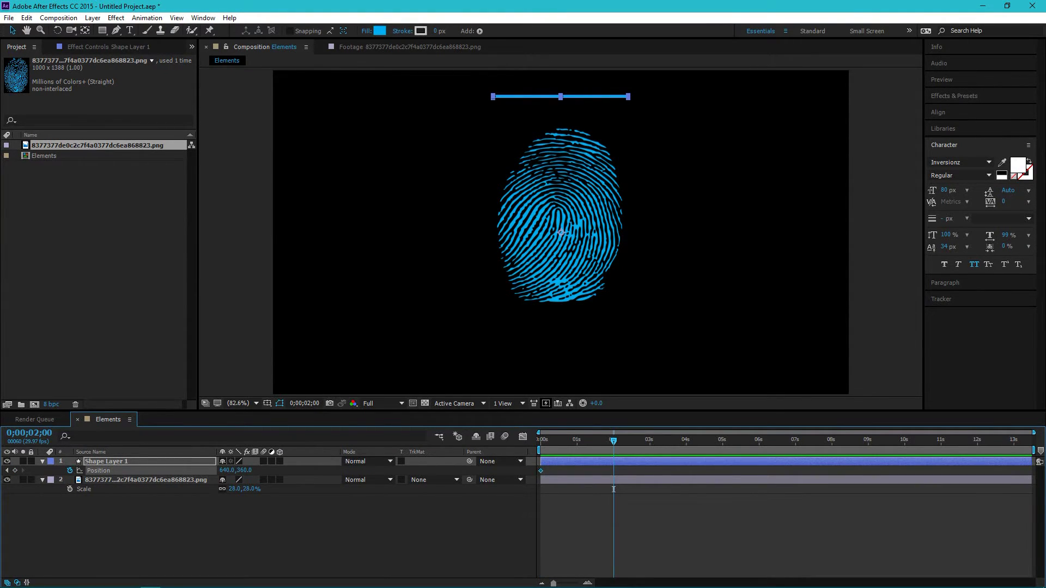
left_click_drag(243, 470, 375, 470)
key("shift+Down")
key("shift+Down")
key("shift+Down")
key("shift+Down")
key("shift+Down")
key("shift+Down")
key("shift+Down")
key("shift+Down")
key("shift+Down")
key("shift+Down")
key("shift+Down")
key("shift+Down")
key("shift+Down")
key("shift+Down")
key("shift+Down")
key("shift+Down")
key("shift+Down")
key("shift+Down")
key("shift+Down")
key("shift+Down")
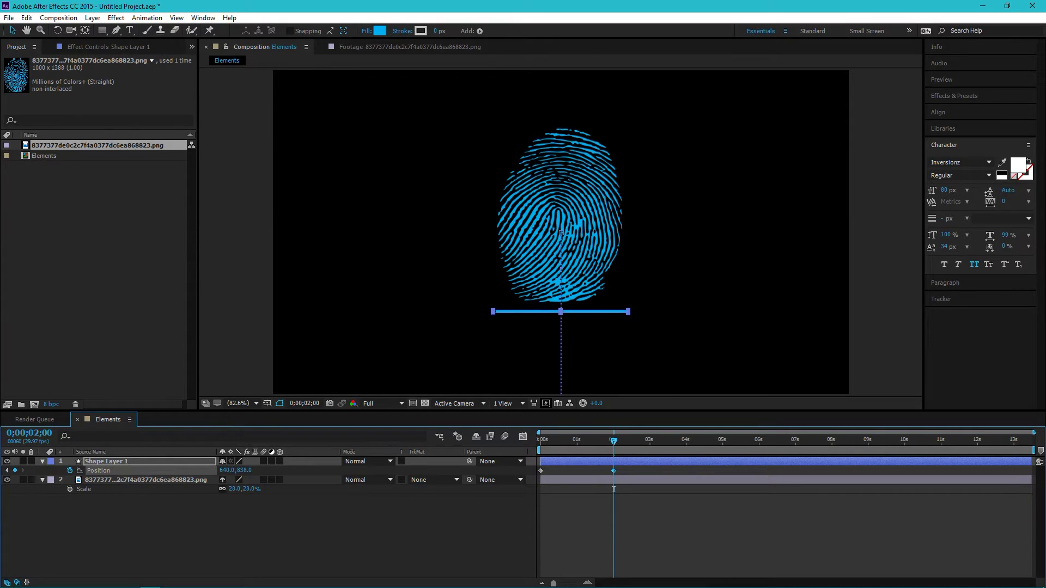
key("Down")
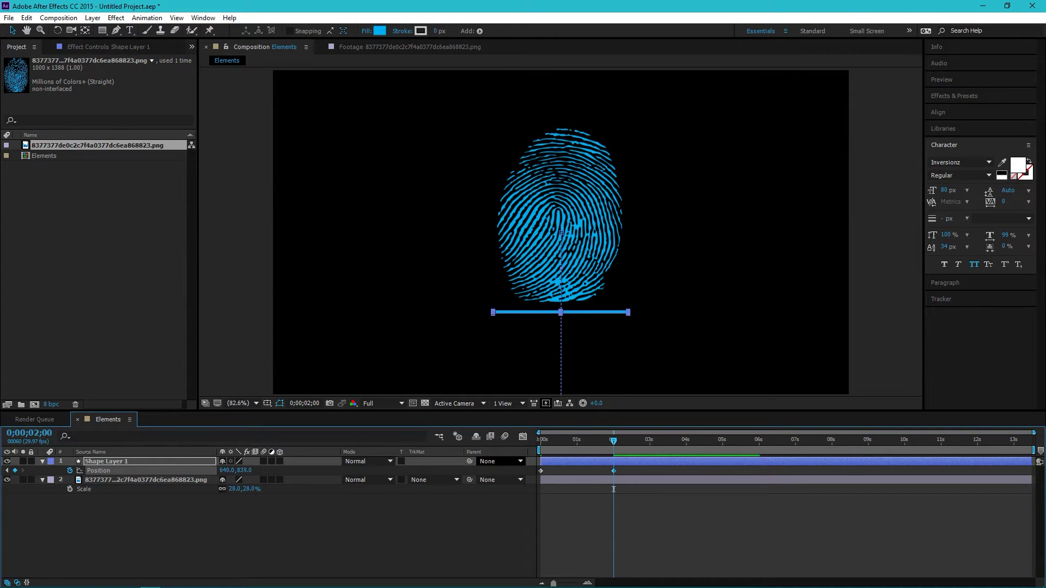
left_click_drag(613, 440, 568, 440)
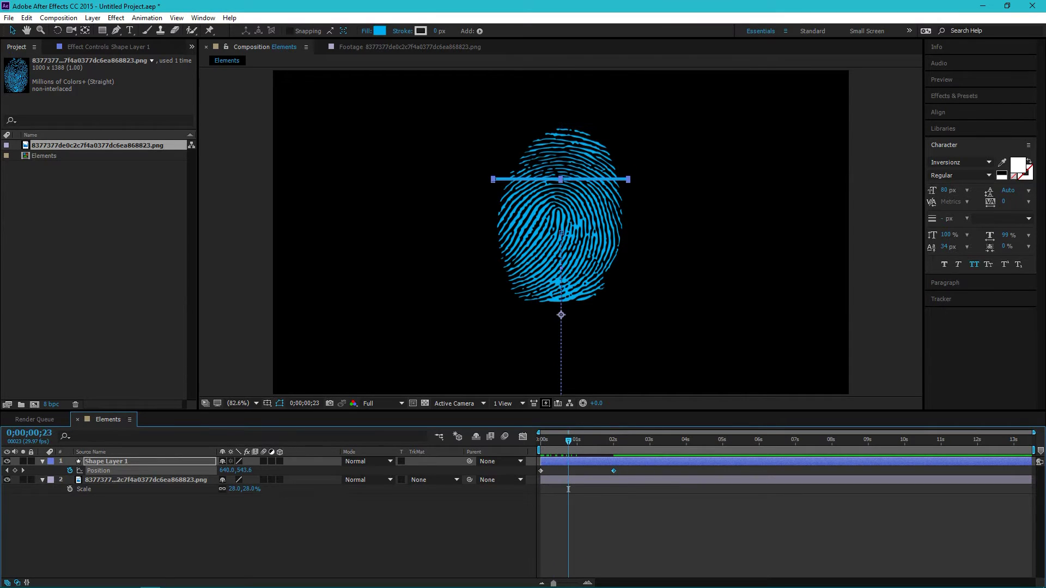
key("F2")
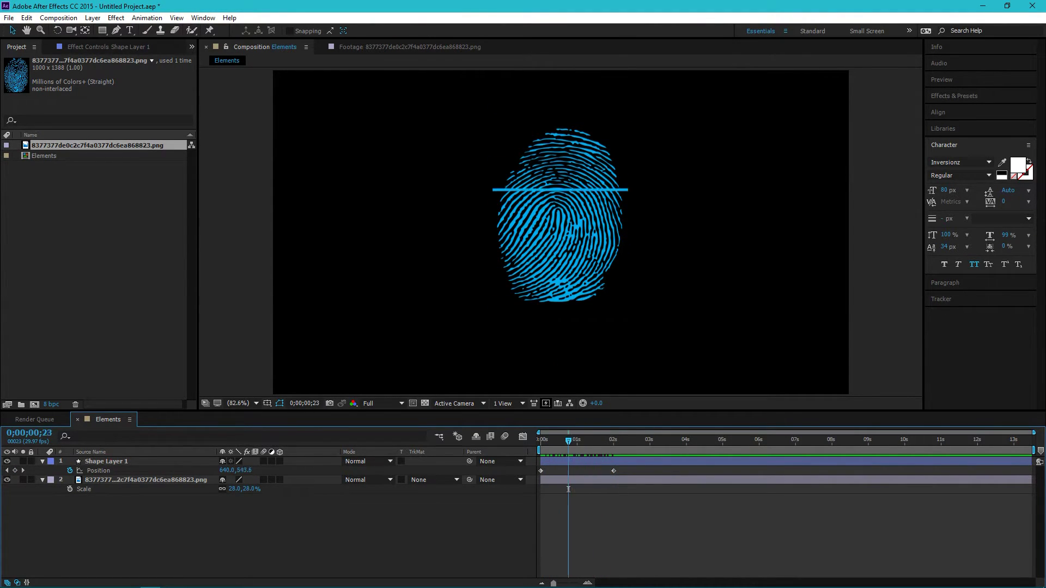
left_click_drag(579, 440, 540, 440)
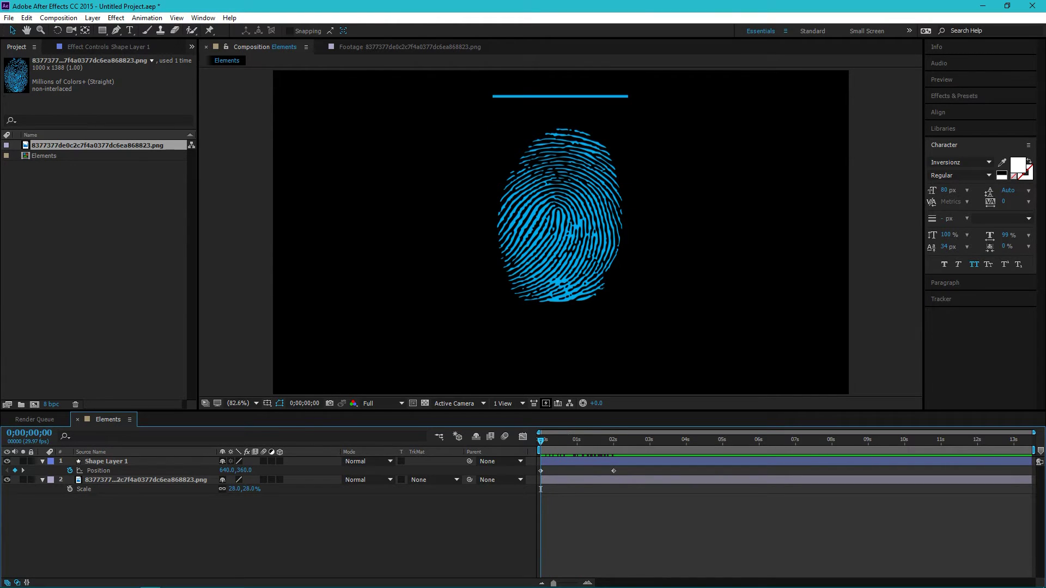
key("u")
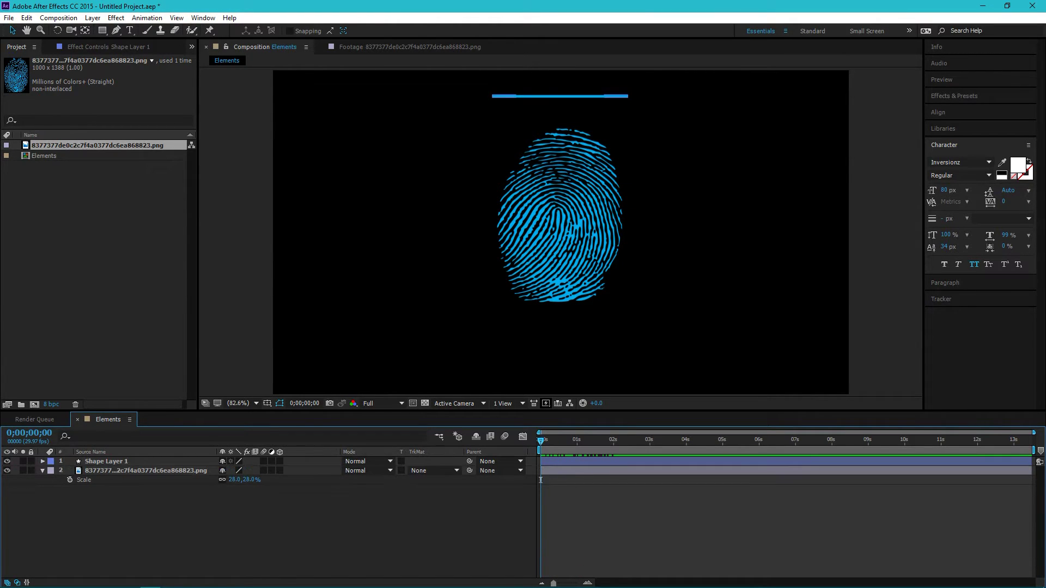
Draw a rectangular mask on the fingerprint layer that encloses the whole print with a small margin
left_click(560, 216)
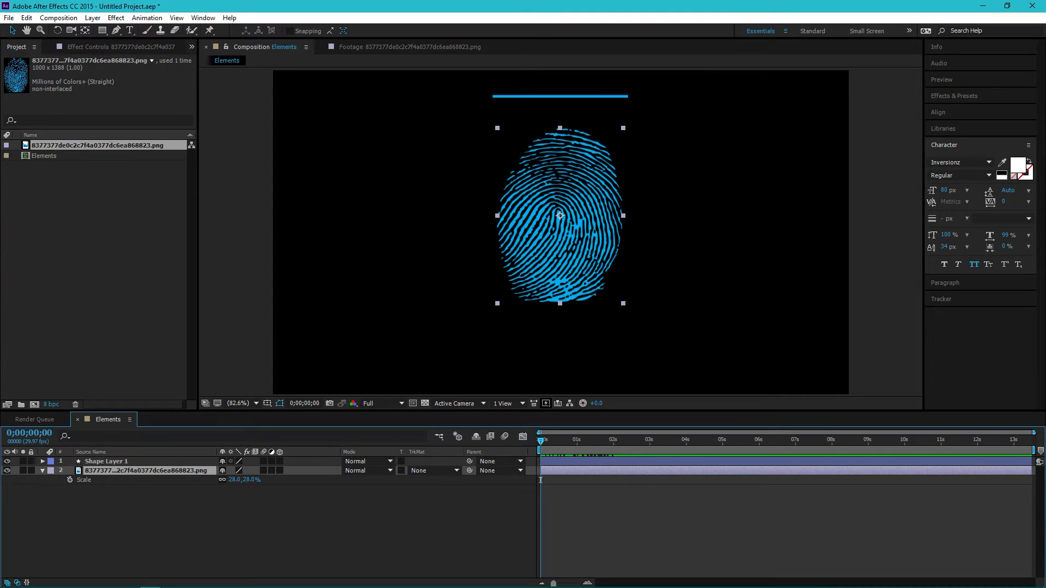
left_click(102, 30)
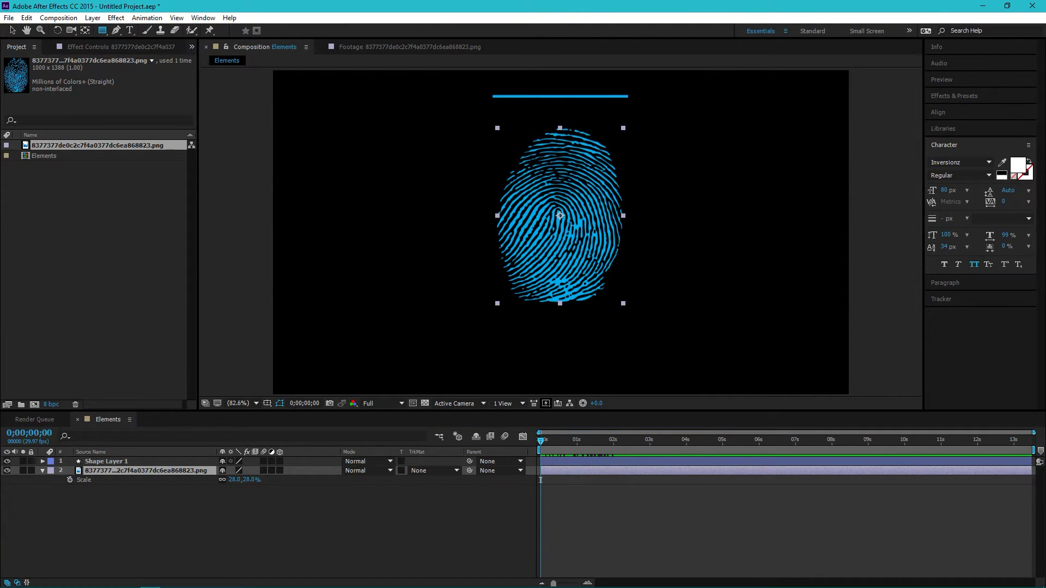
left_click_drag(477, 111, 638, 324)
left_click(147, 539)
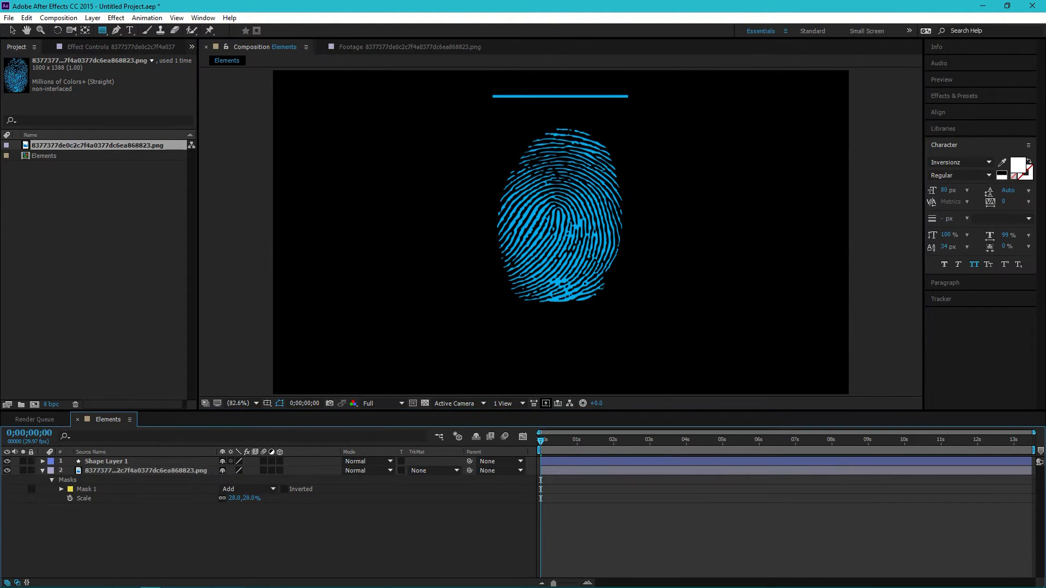
Add a Mask Path keyframe to the fingerprint layer's Mask 1 at 0;00;00;00 and return to the Selection tool
left_click(61, 489)
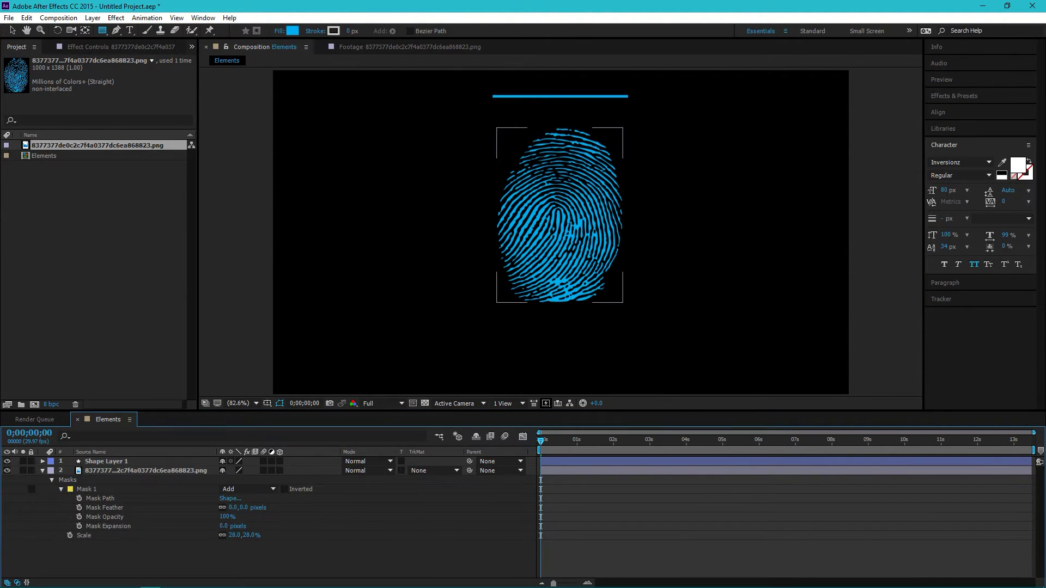
left_click(79, 498)
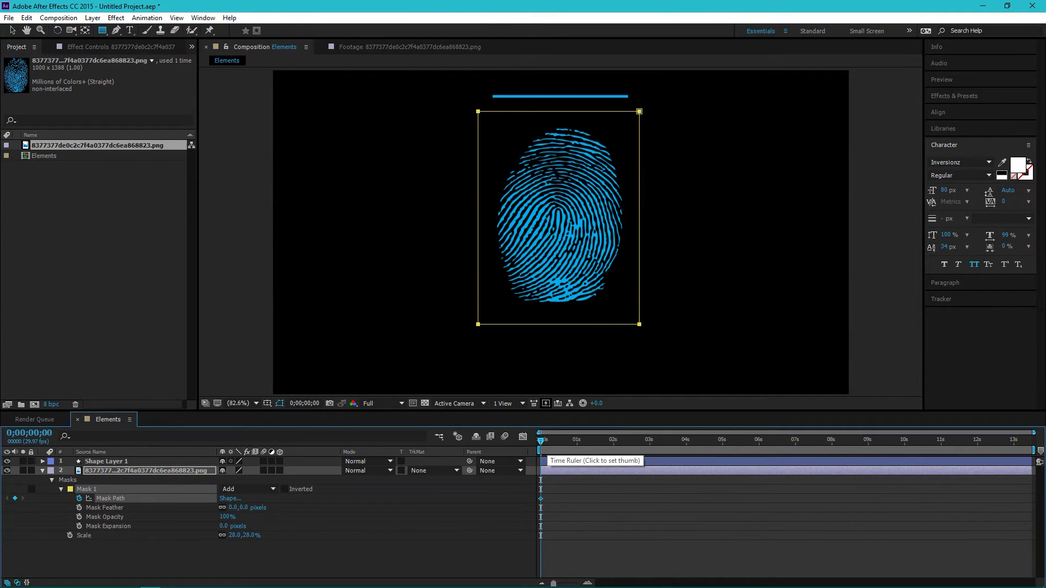
left_click(146, 471)
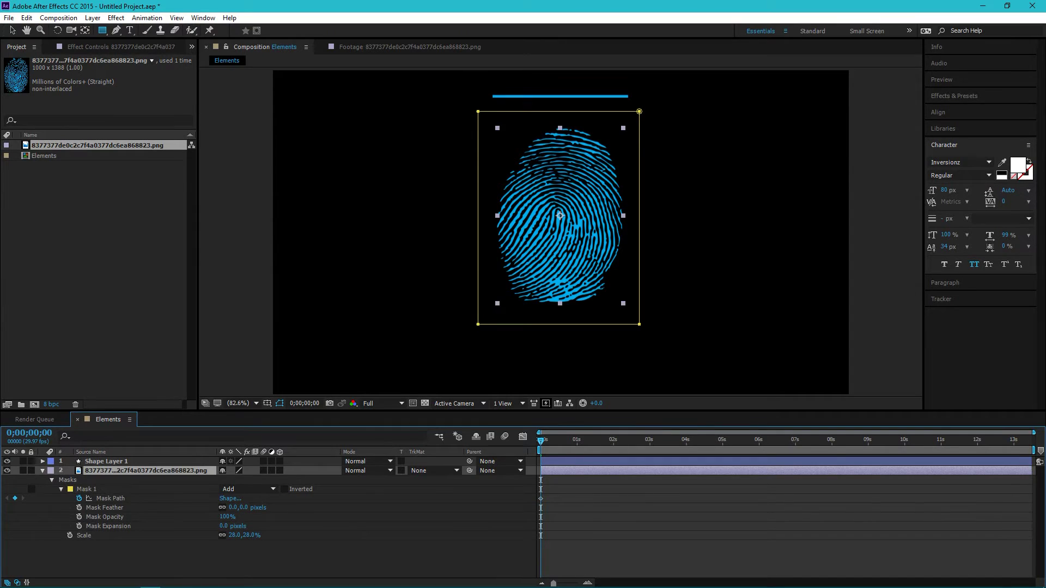
left_click(12, 30)
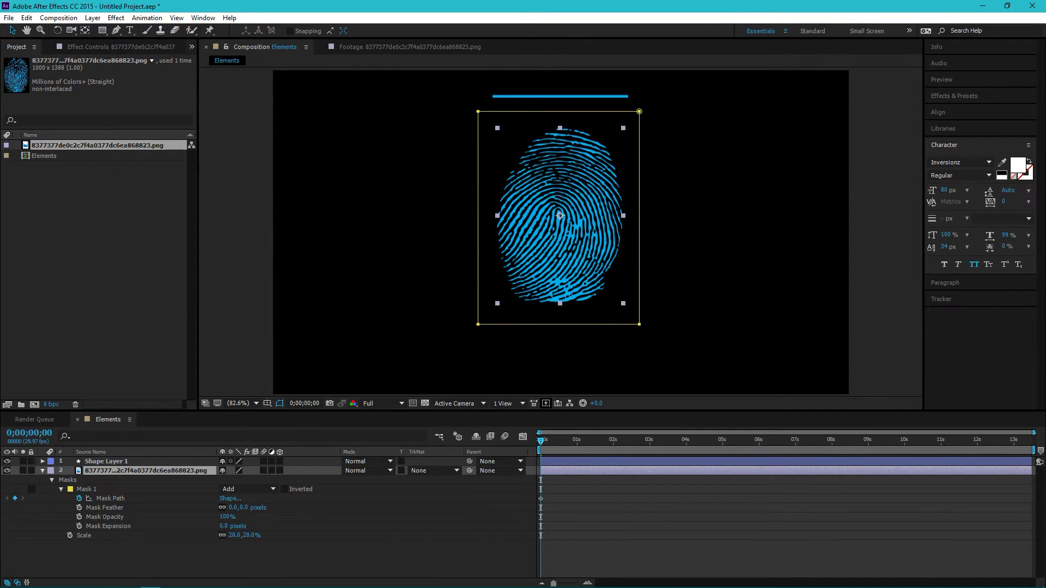
double_click(639, 111)
left_click_drag(639, 111, 645, 117)
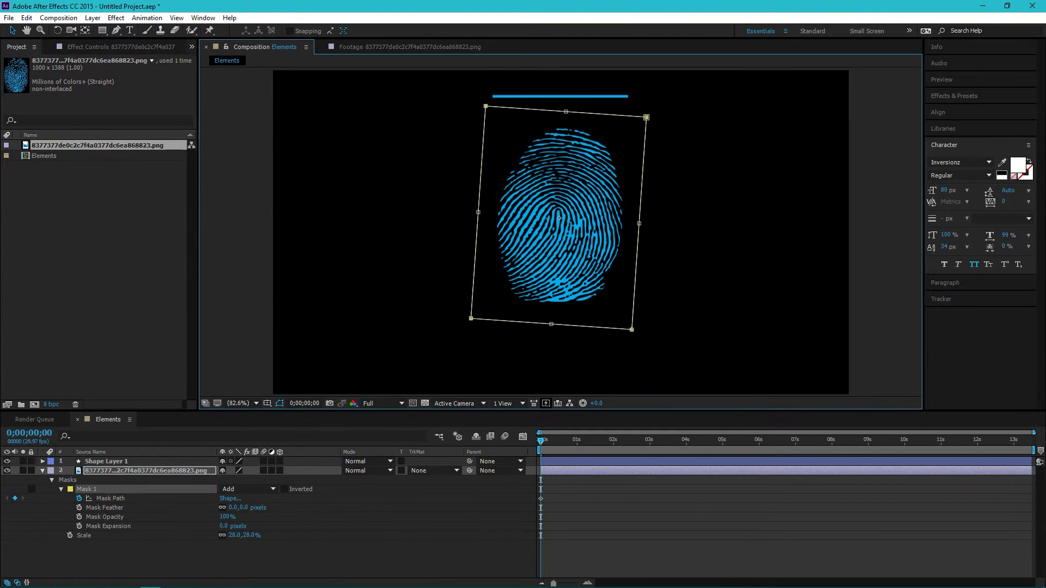
key("ctrl+z")
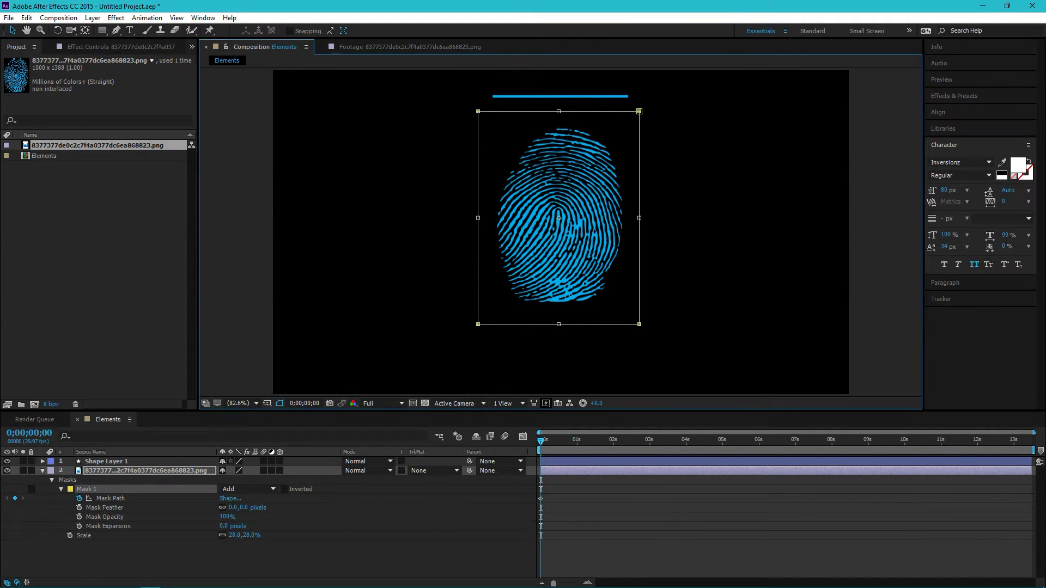
left_click(146, 470)
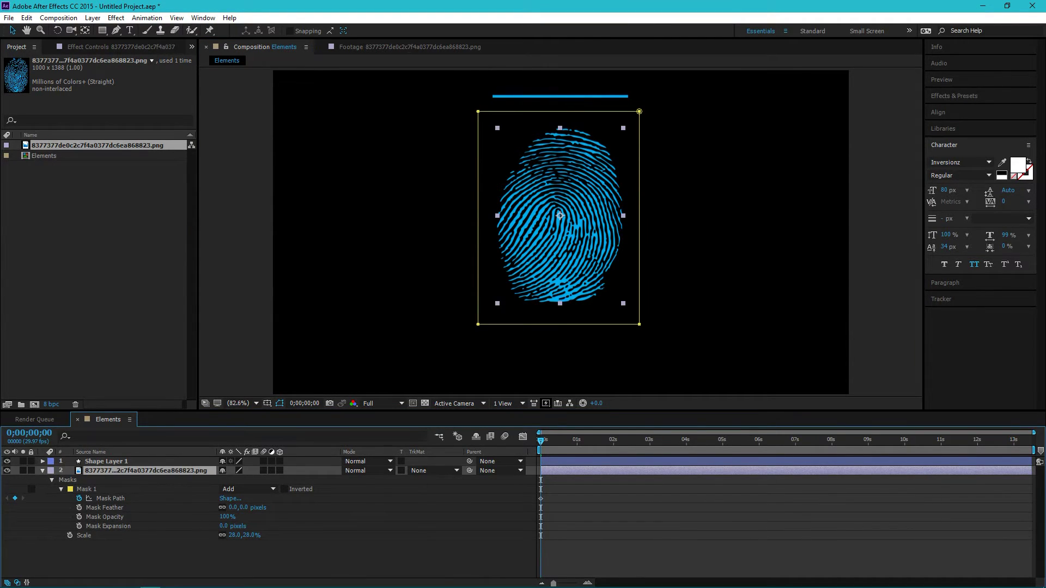
left_click_drag(478, 324, 478, 259)
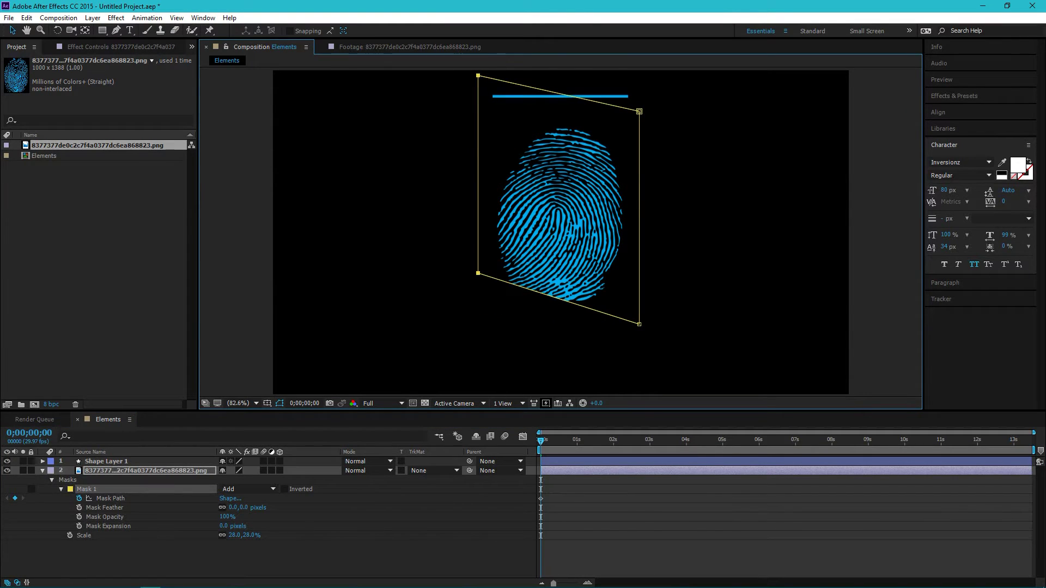
key("ctrl+z")
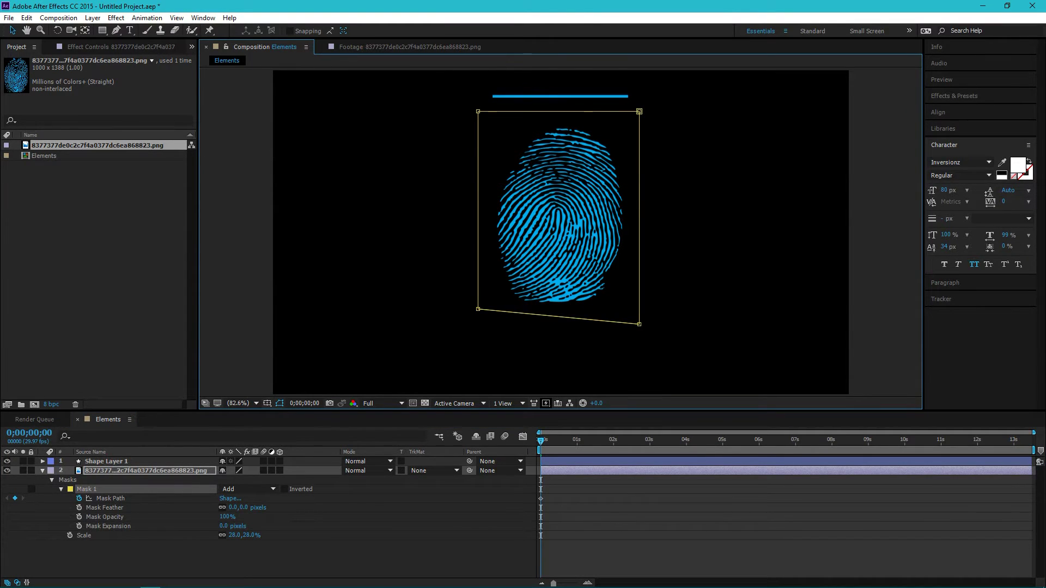
At 0;00;00;00, raise both lower corner points of Mask 1 to just below its upper edge, collapsing it to a thin strip above the fingerprint
left_click(145, 470)
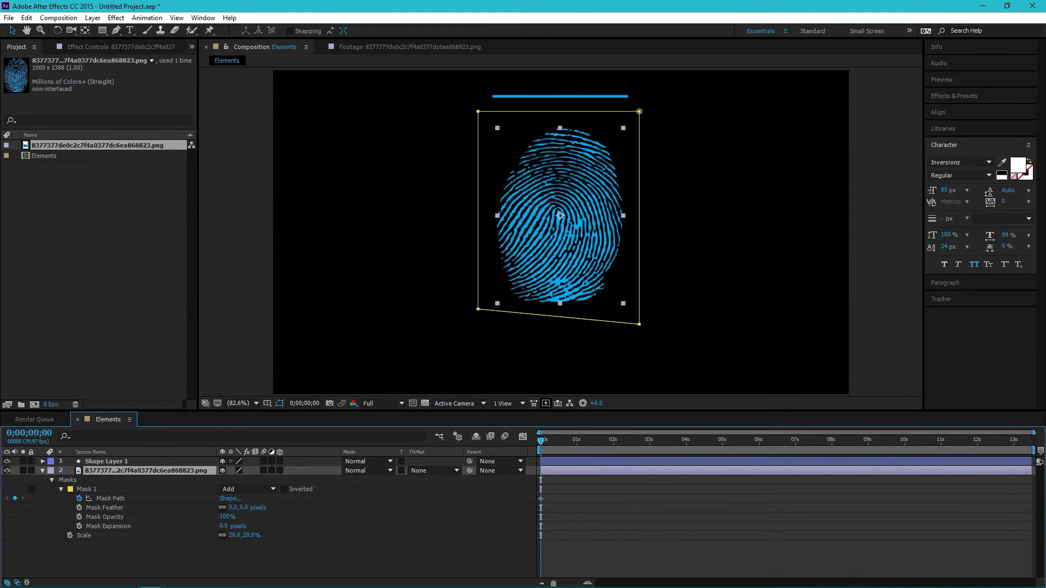
left_click_drag(477, 309, 478, 117)
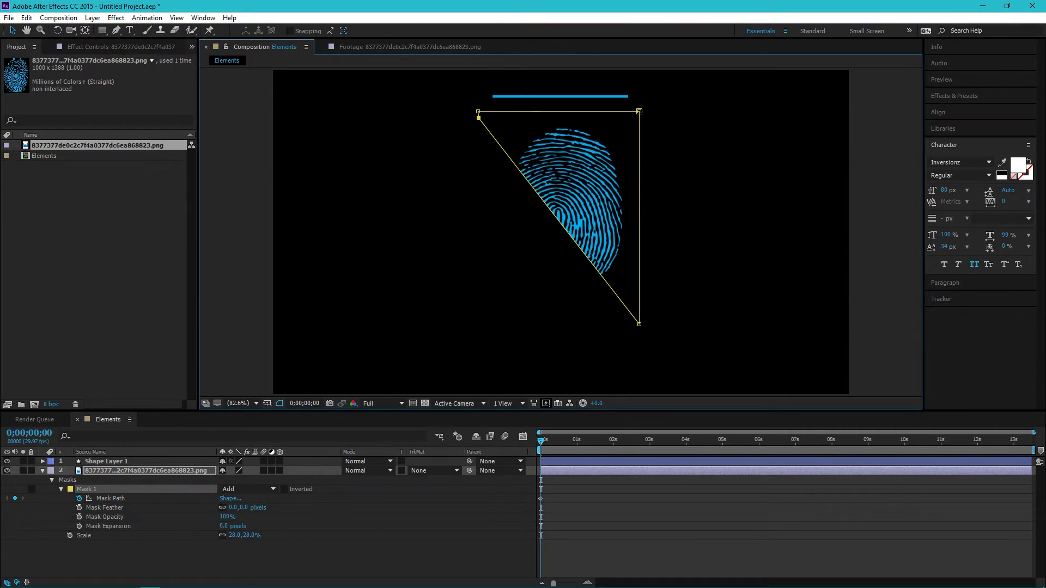
left_click(146, 470)
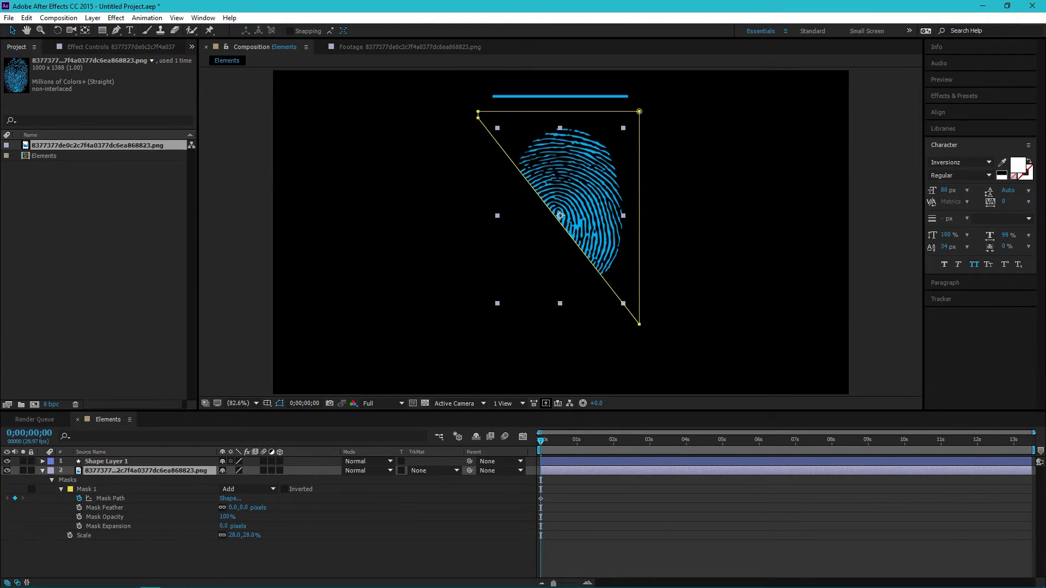
left_click_drag(639, 324, 639, 290)
left_click(591, 191)
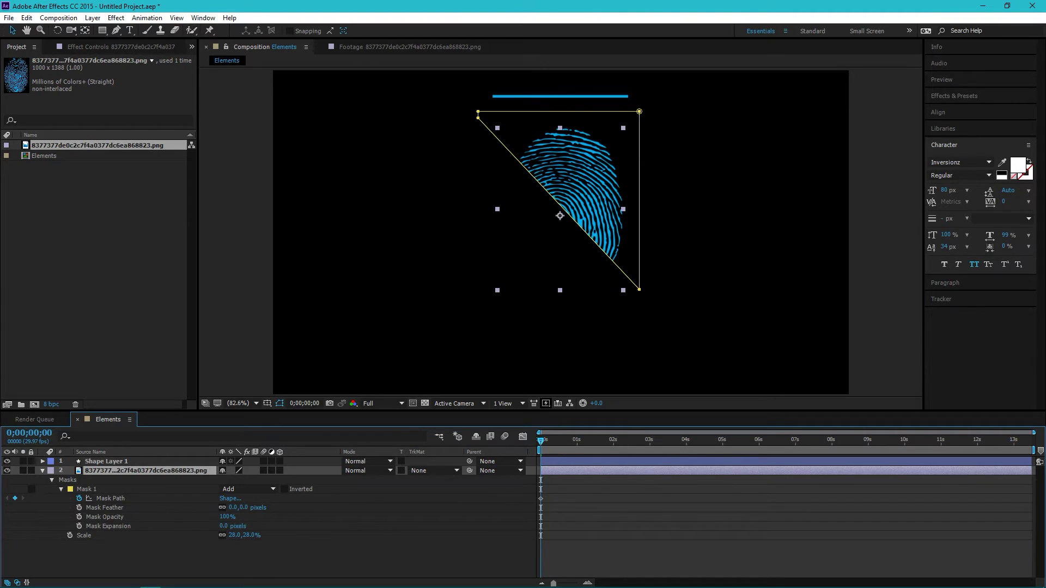
left_click(110, 497)
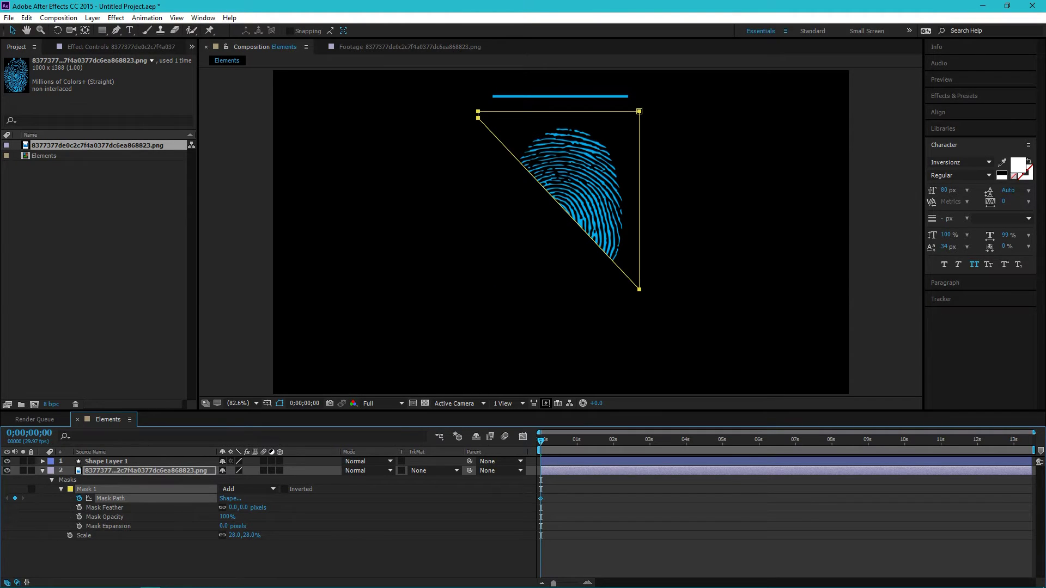
left_click(145, 470)
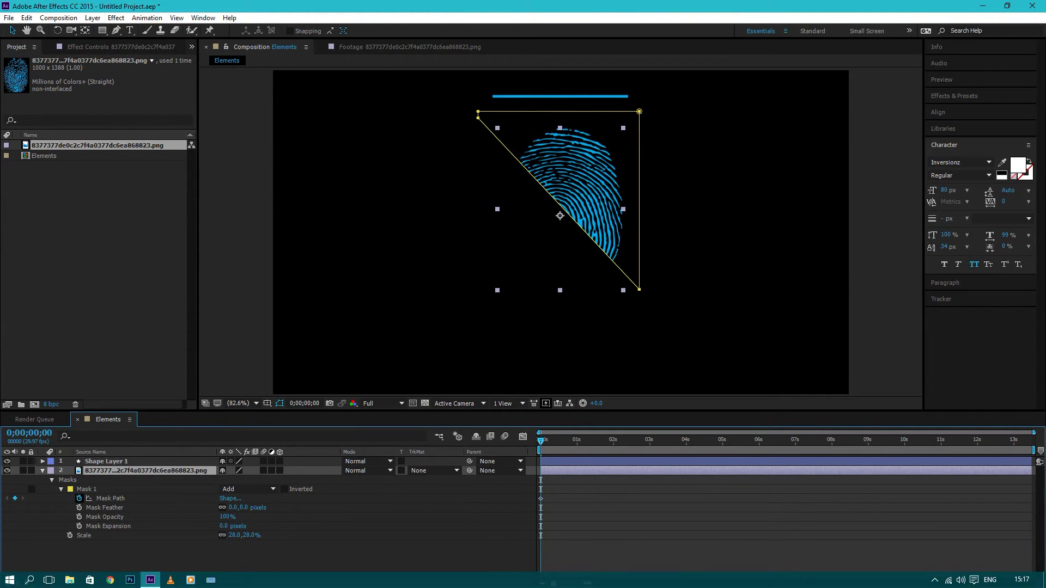
key("v")
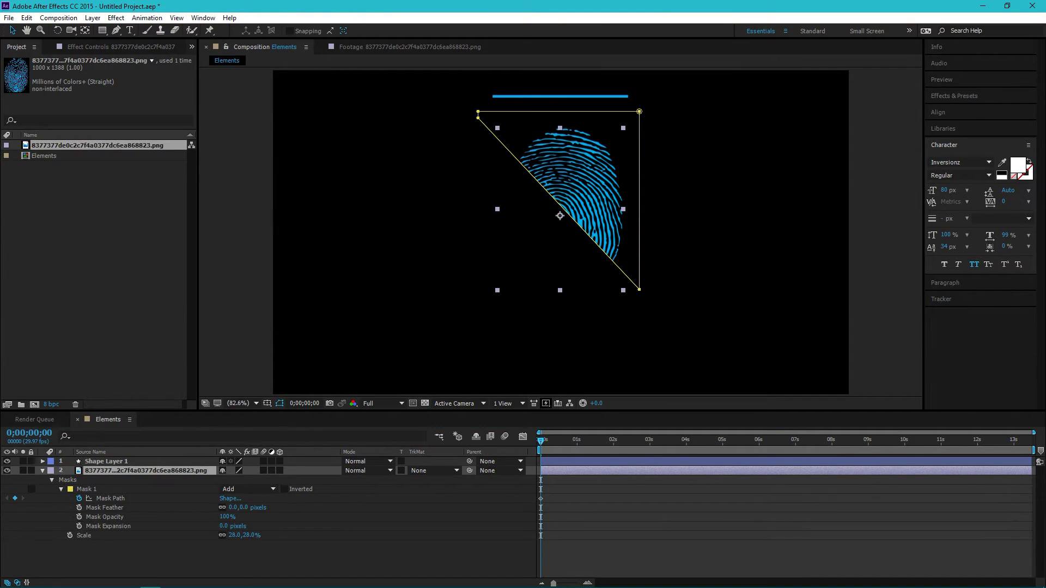
left_click_drag(639, 289, 639, 118)
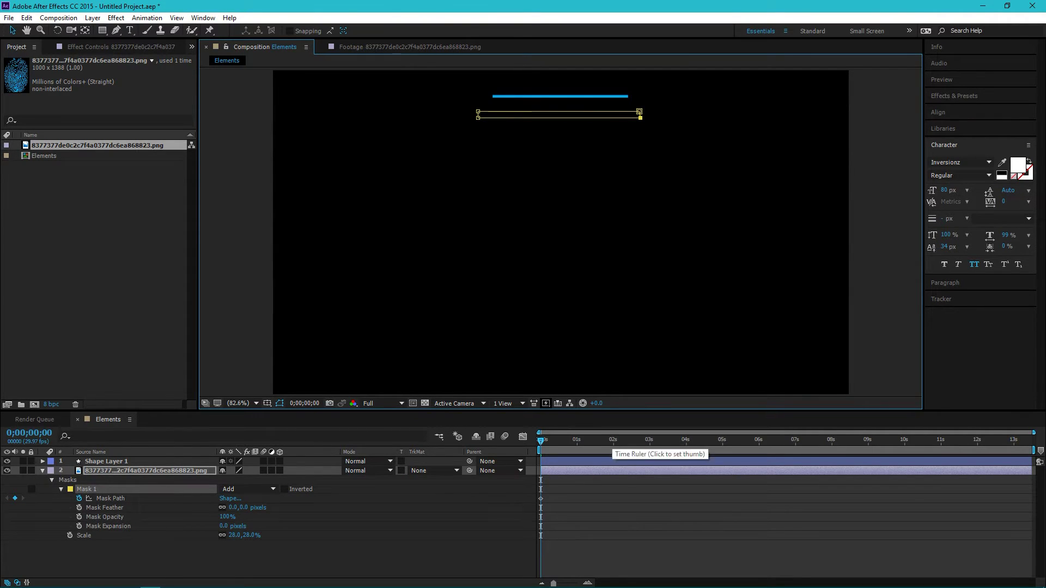
At 0;00;02;00, keyframe Mask 1 open by lowering its two lower corner points to the level of the blue bar beneath the fingerprint
left_click(612, 440)
key("Page_Down")
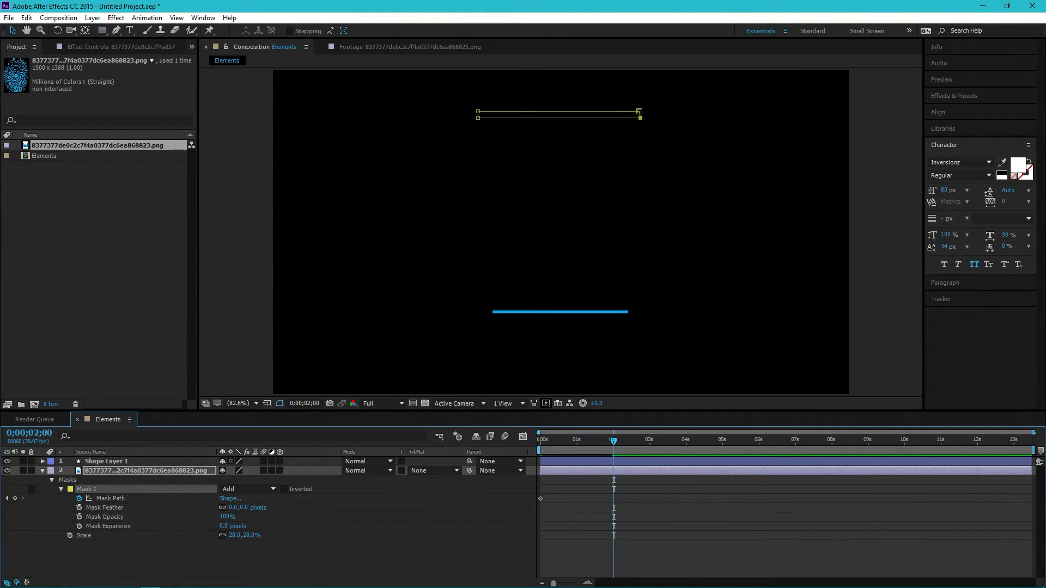
left_click(145, 471)
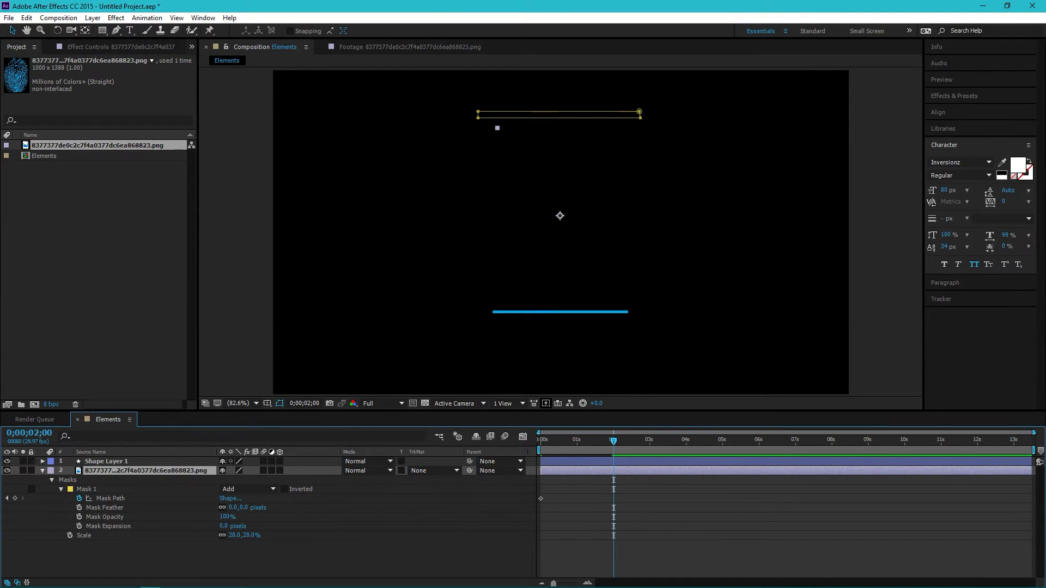
left_click_drag(478, 118, 478, 312)
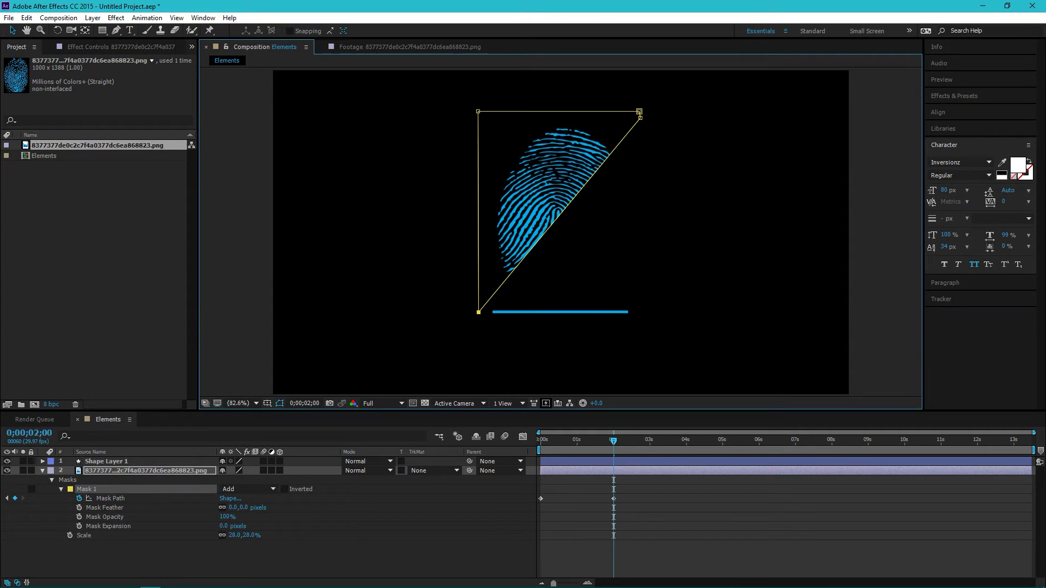
left_click(145, 470)
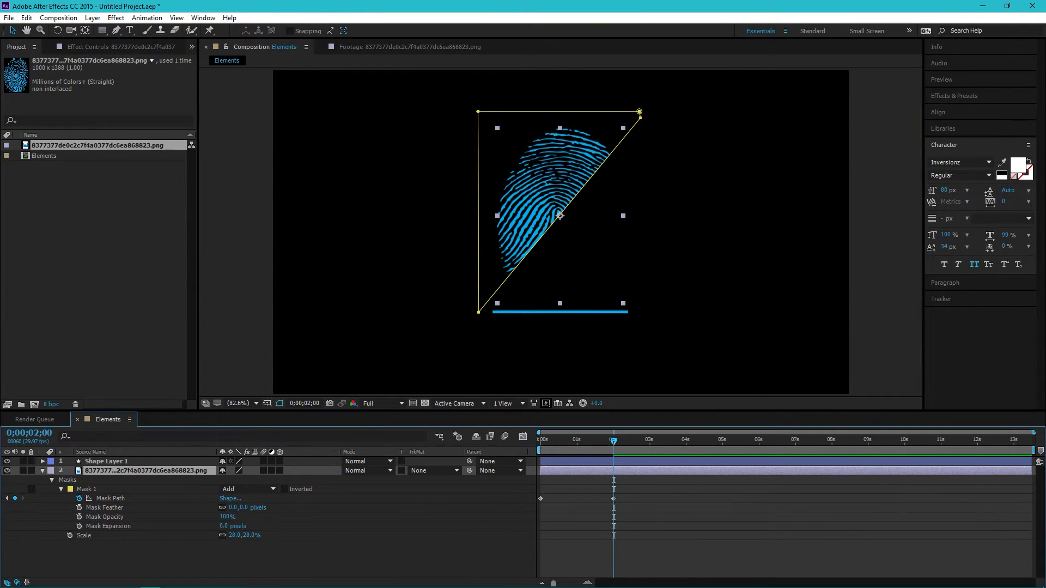
left_click_drag(640, 117, 639, 129)
left_click(638, 177)
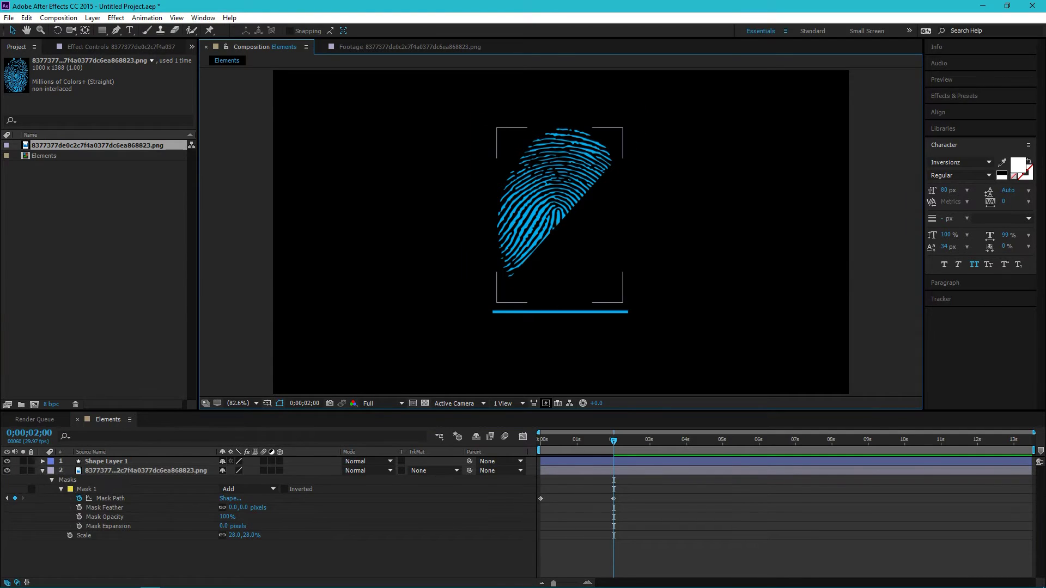
left_click(145, 471)
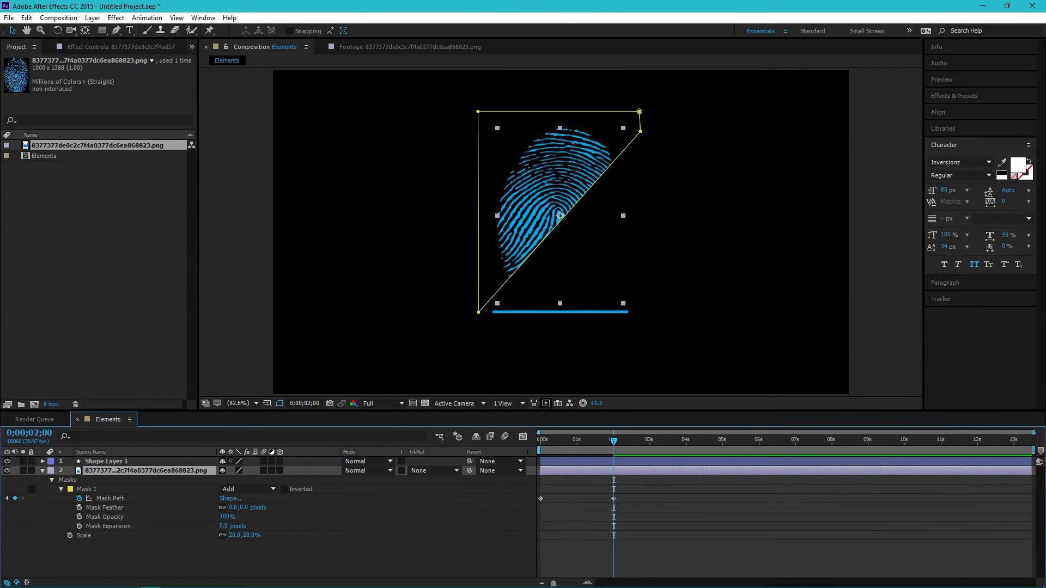
left_click_drag(640, 132, 637, 311)
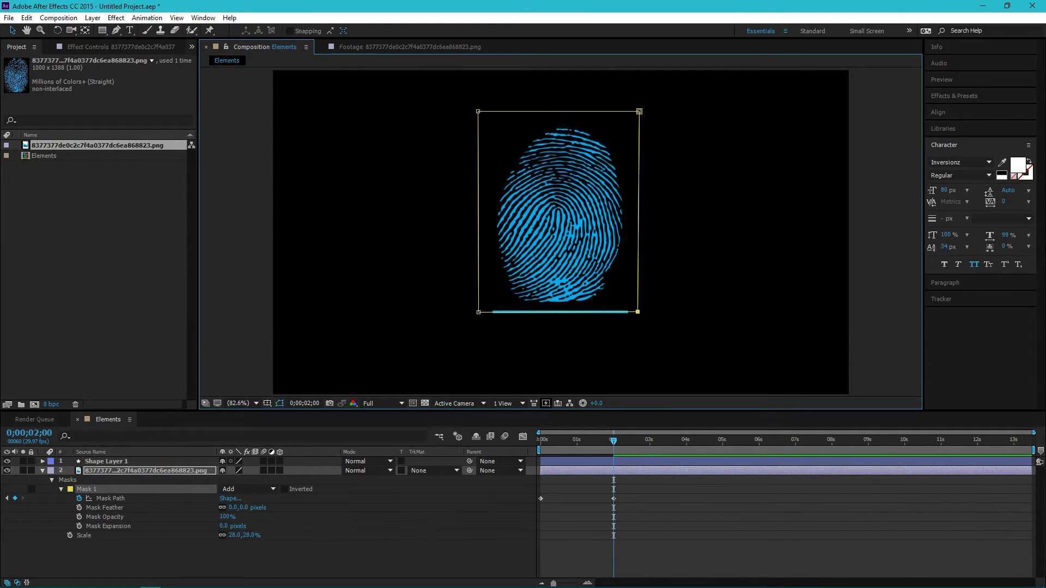
Preview the scan animation from 0;00;00;00 with all layers deselected
left_click(552, 440)
key("Home")
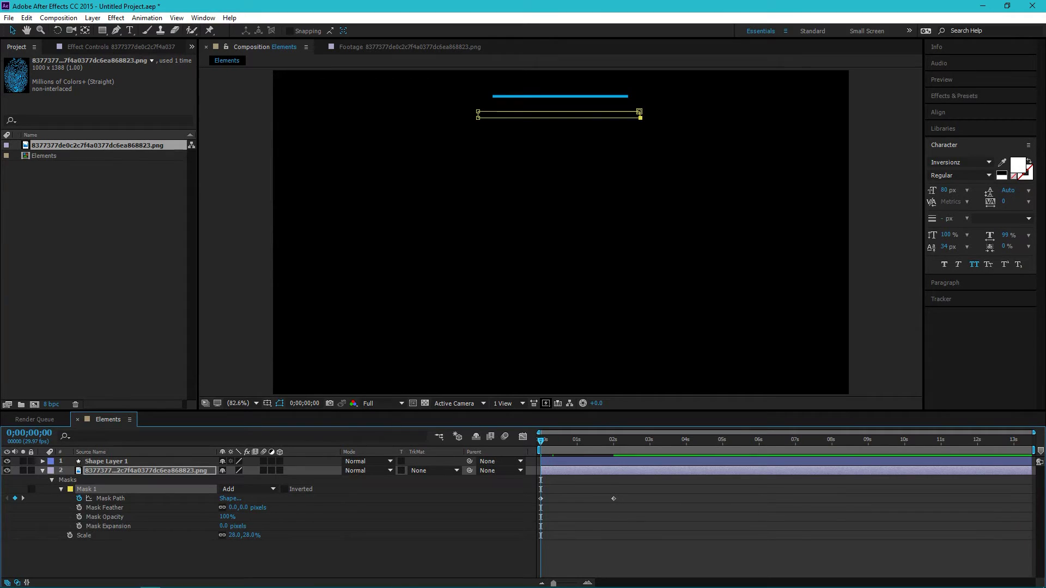
key("F2")
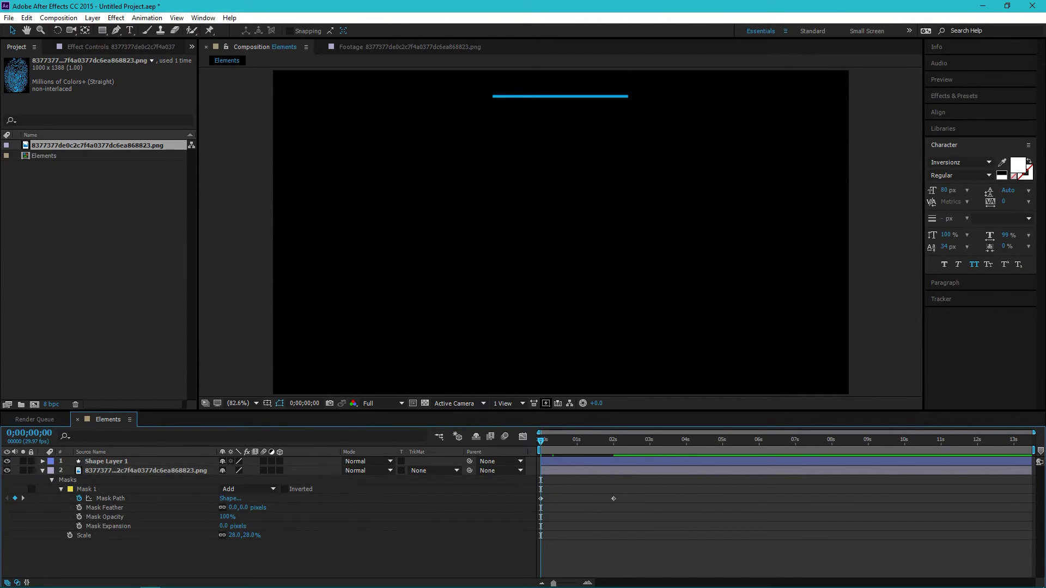
key("space")
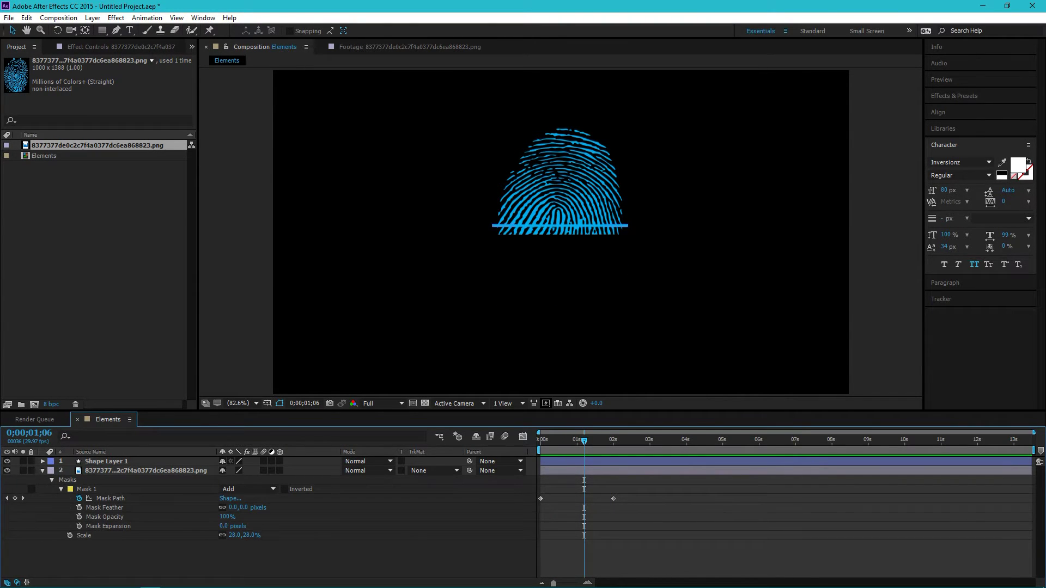
Lower Shape Layer 1's Position keyframe at 0;00;00;00 to about 642.4, 385.4 and preview the scan
left_click(560, 225)
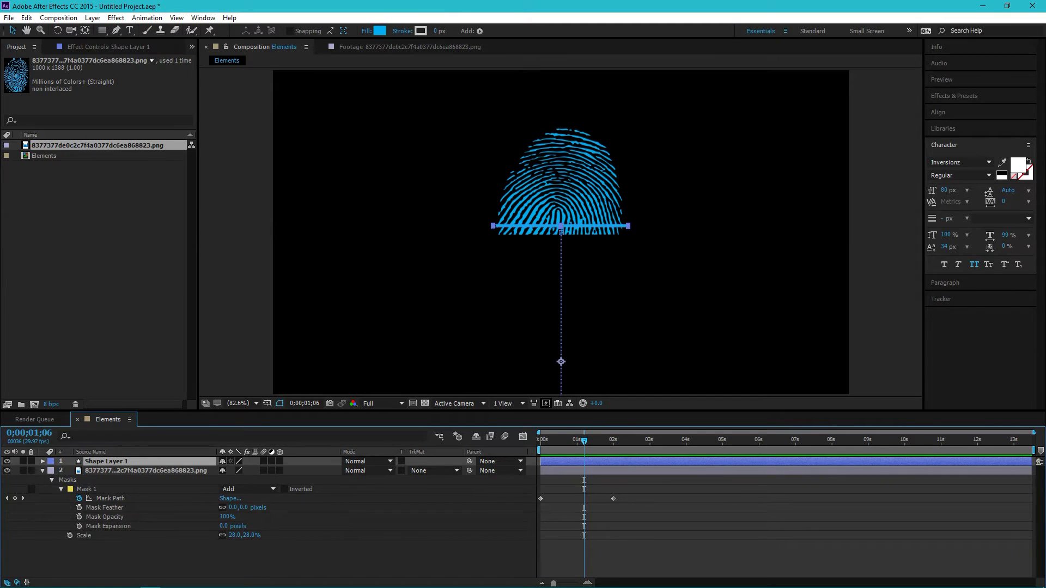
key("p")
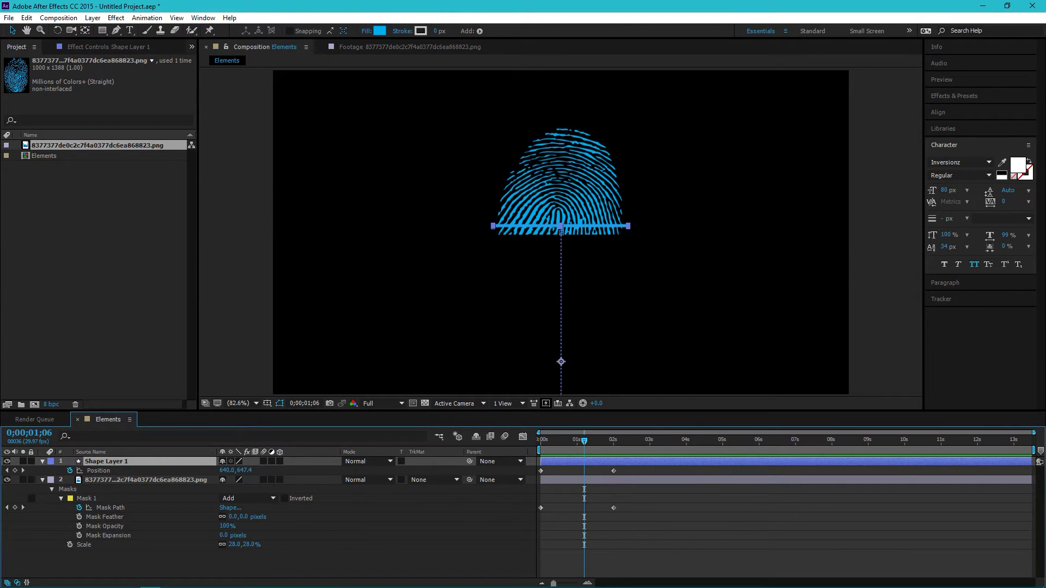
key("Home")
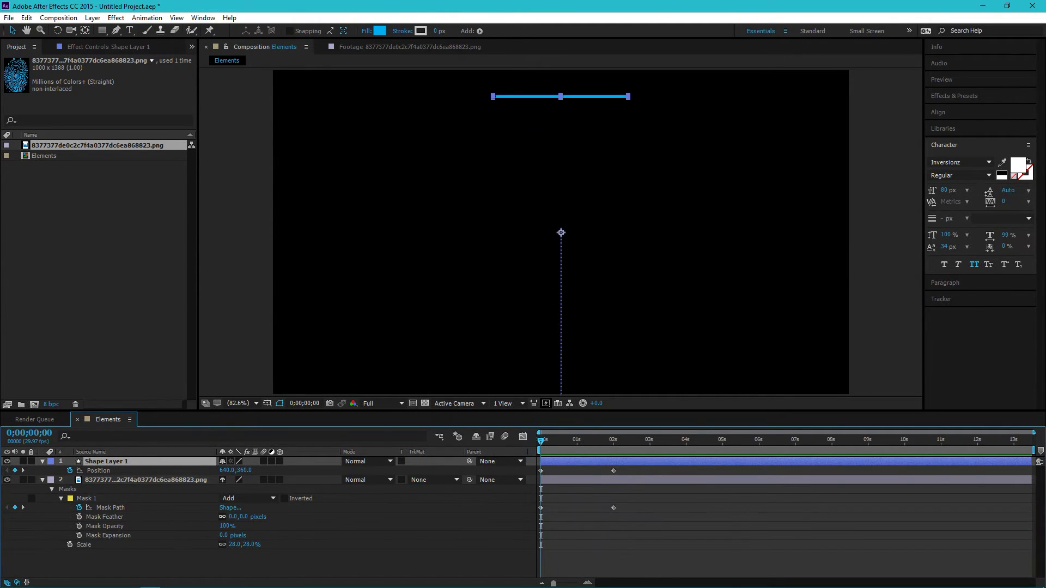
left_click_drag(561, 232, 562, 243)
key("space")
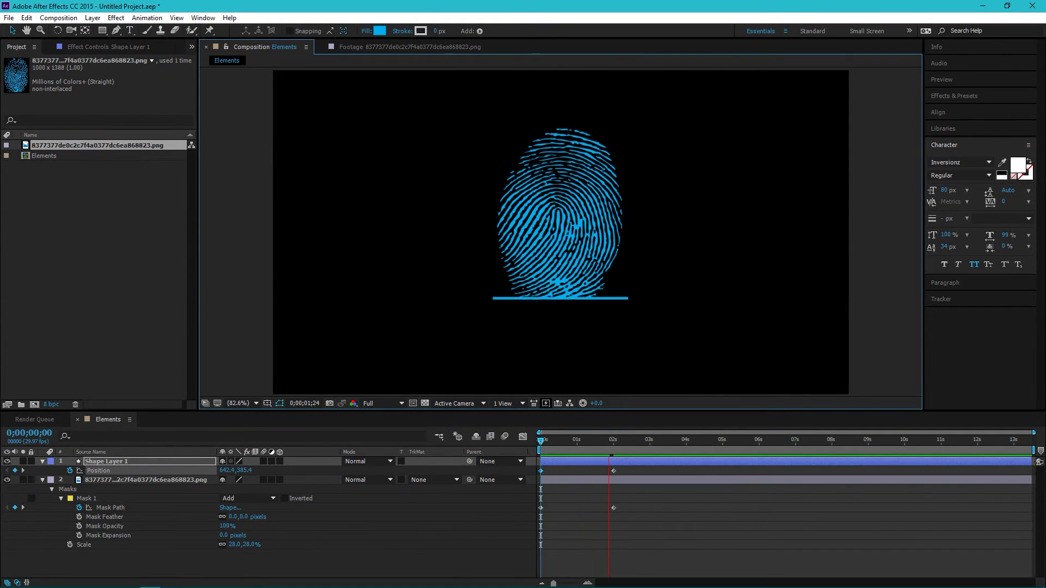
key("space")
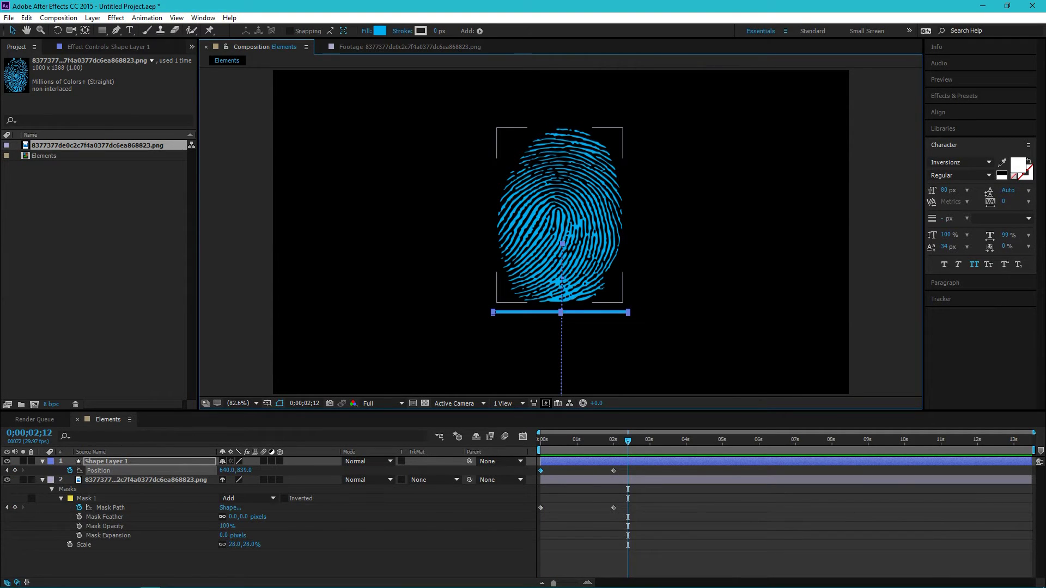
Show only Shape Layer 1's Position keyframes and the fingerprint layer's Mask Path keyframes in the timeline
left_click(43, 480)
left_click(106, 461)
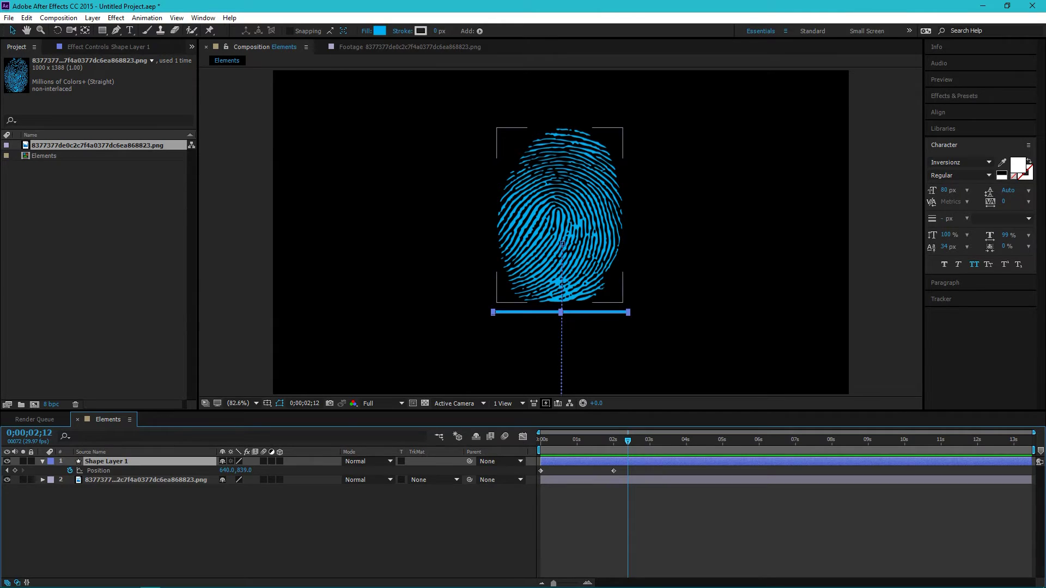
key("ctrl+z")
key("ctrl+shift+z")
left_click(627, 480)
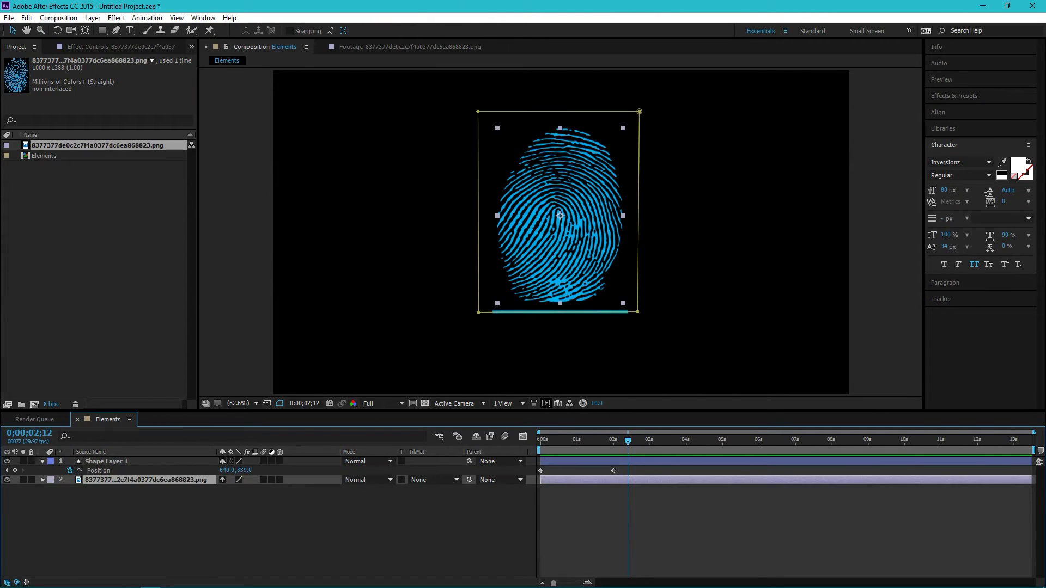
key("m")
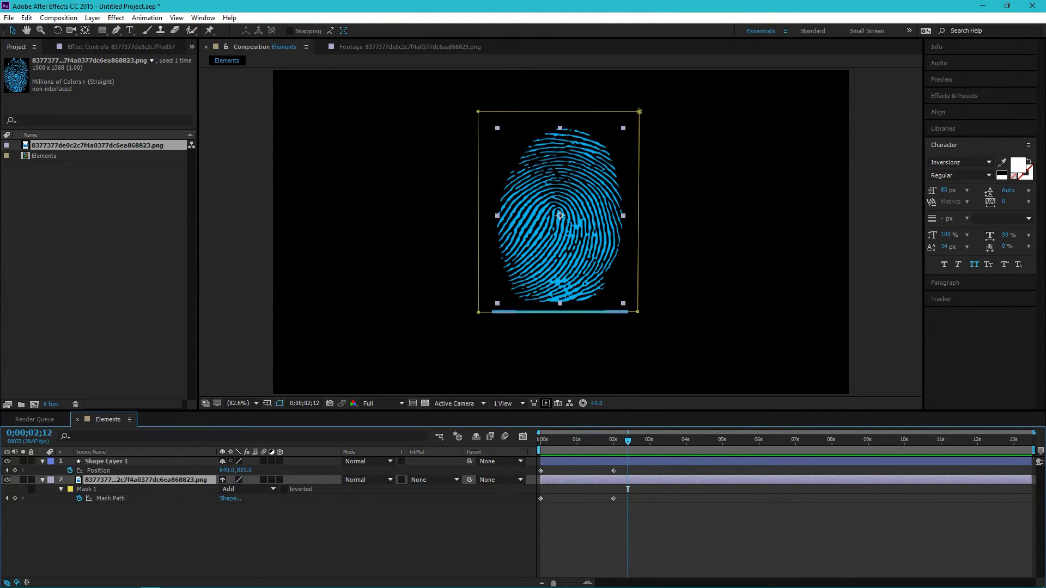
Copy Shape Layer 1's Position keyframe from 0;00;00;00 to 0;00;03;00
key("Home")
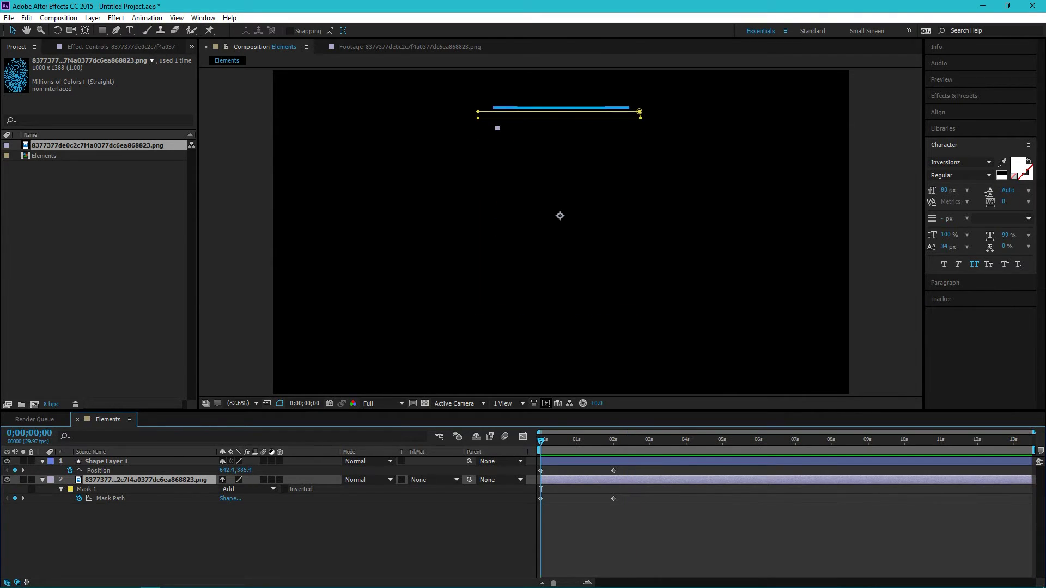
key("ctrl+Up")
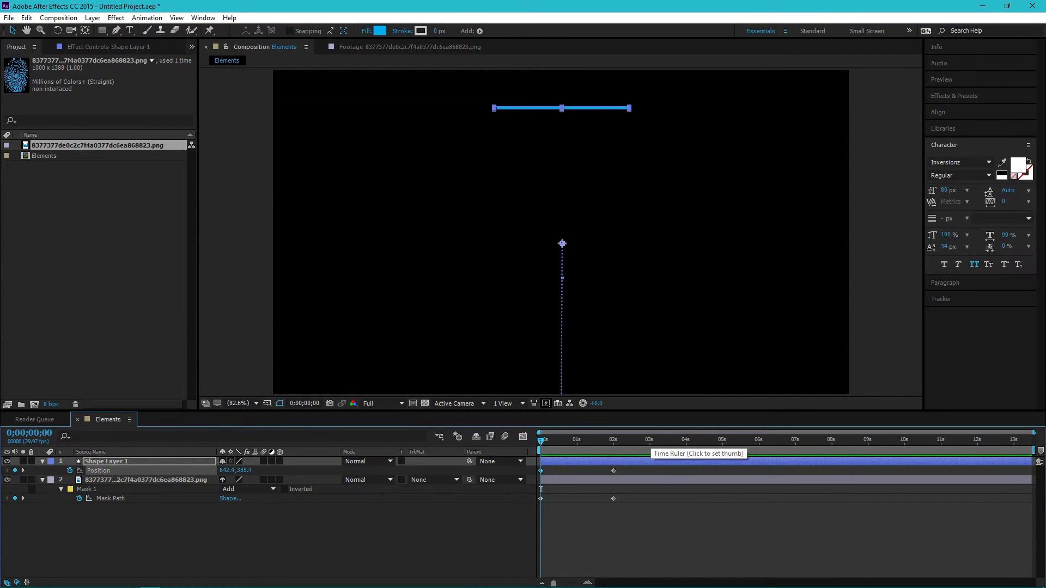
left_click(649, 441)
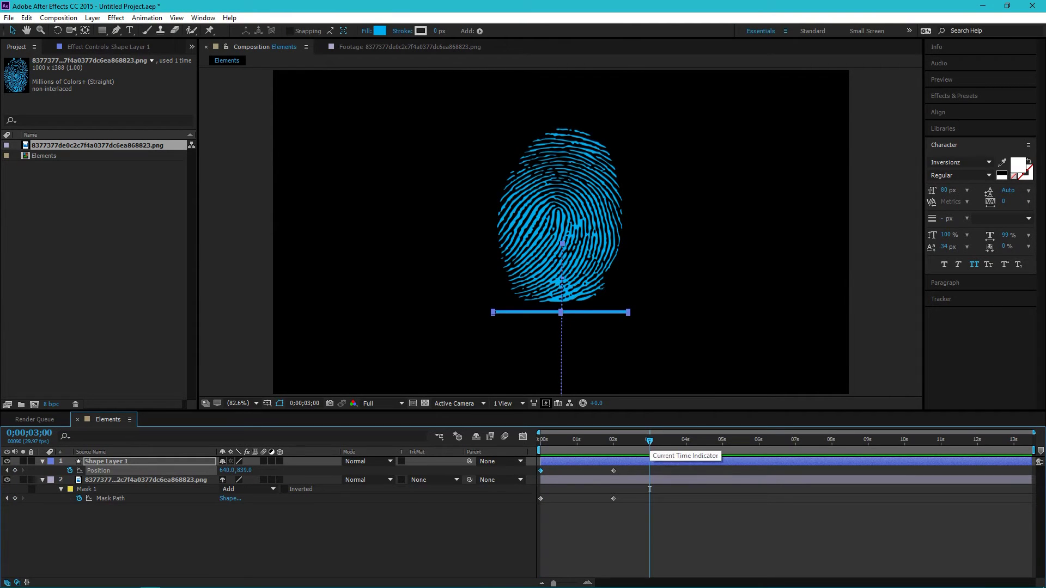
key("ctrl+v")
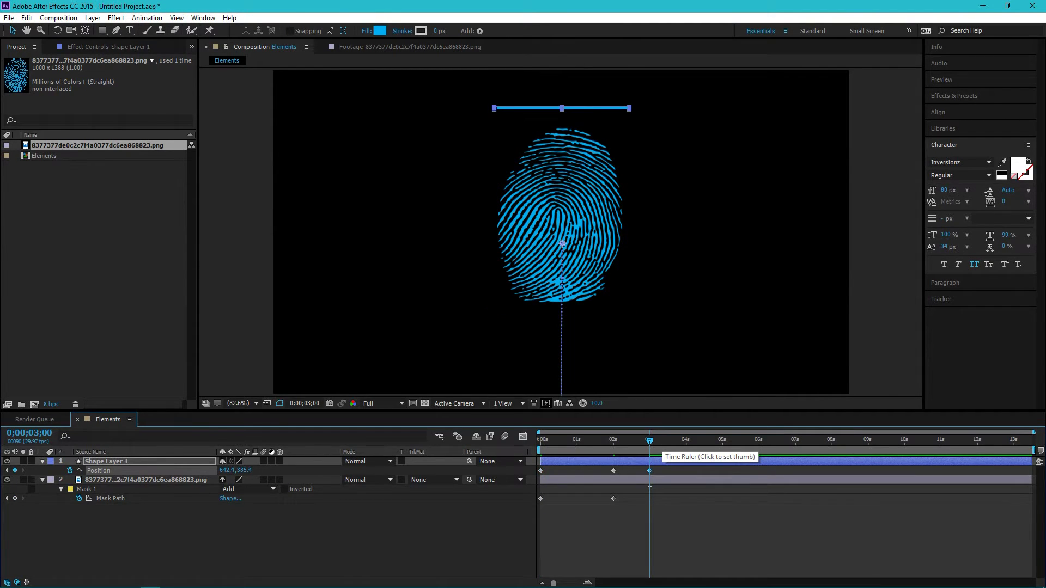
Copy the fingerprint layer's Mask Path keyframe from 0;00;00;00 to 0;00;03;00
key("Home")
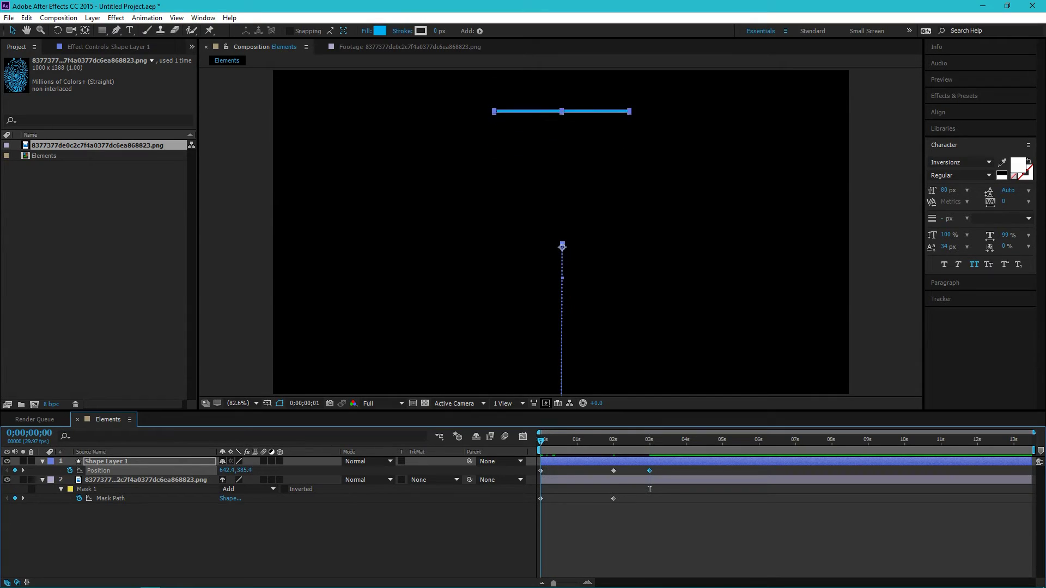
left_click(541, 498)
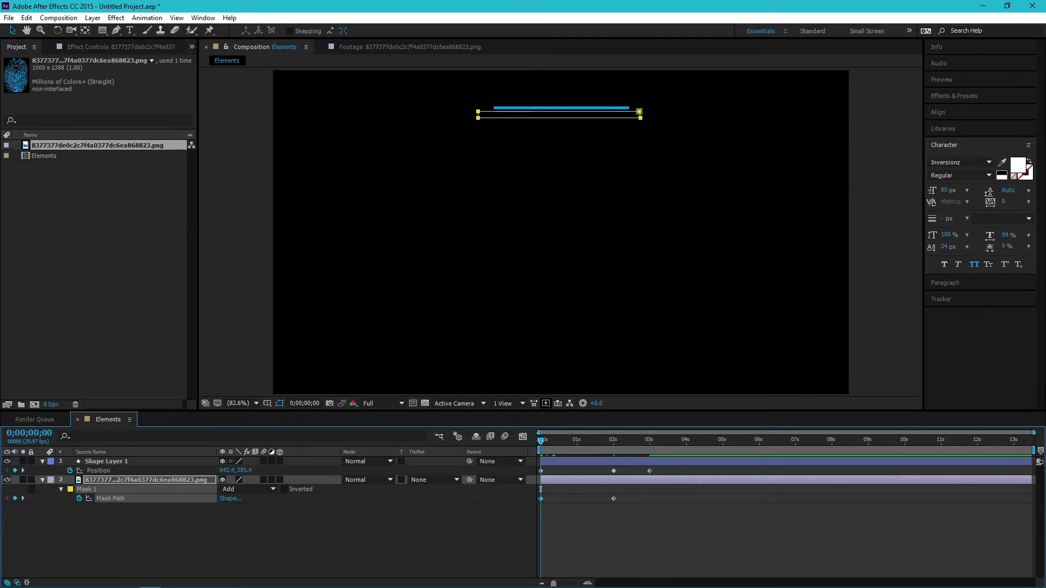
mouse_move(541, 489)
left_mouse_down()
mouse_move(649, 488)
mouse_move(551, 489)
left_mouse_up()
key("ctrl+v")
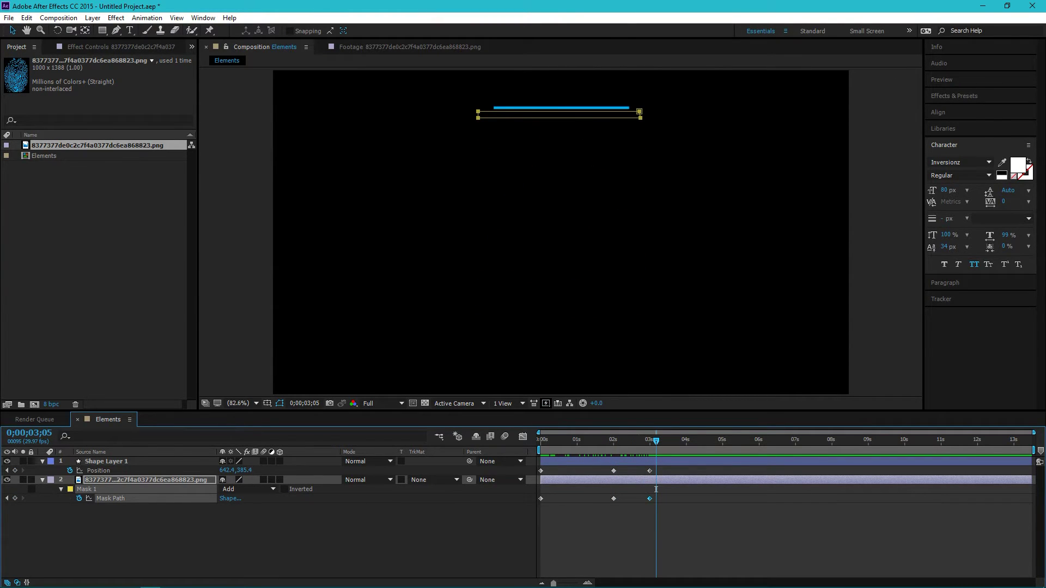
Move the middle Position and Mask Path keyframes to 0;00;01;00 and the last pair to 0;00;02;00
left_click_drag(614, 471, 578, 470)
left_click_drag(656, 489, 577, 499)
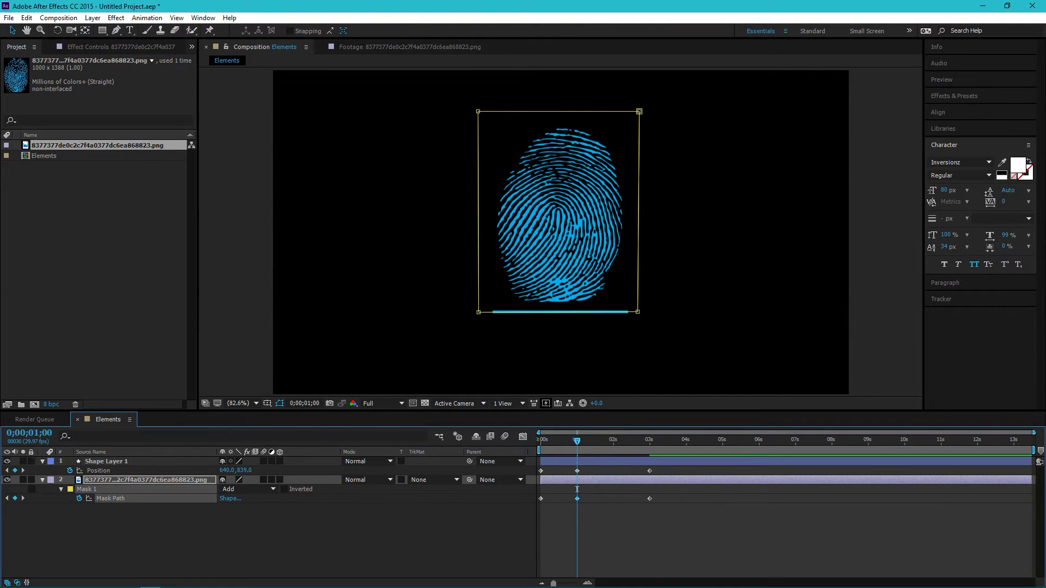
left_click_drag(649, 471, 613, 498)
left_click(650, 498)
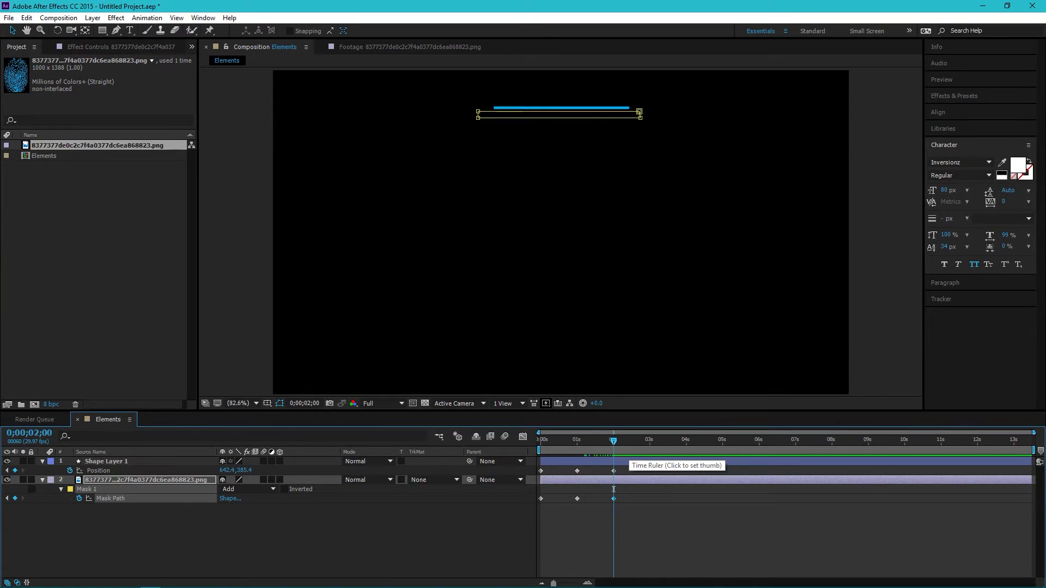
Copy the Position and Mask Path keyframes at 0;00;01;00 to 0;00;03;00 on their respective layers
left_click_drag(614, 488, 649, 489)
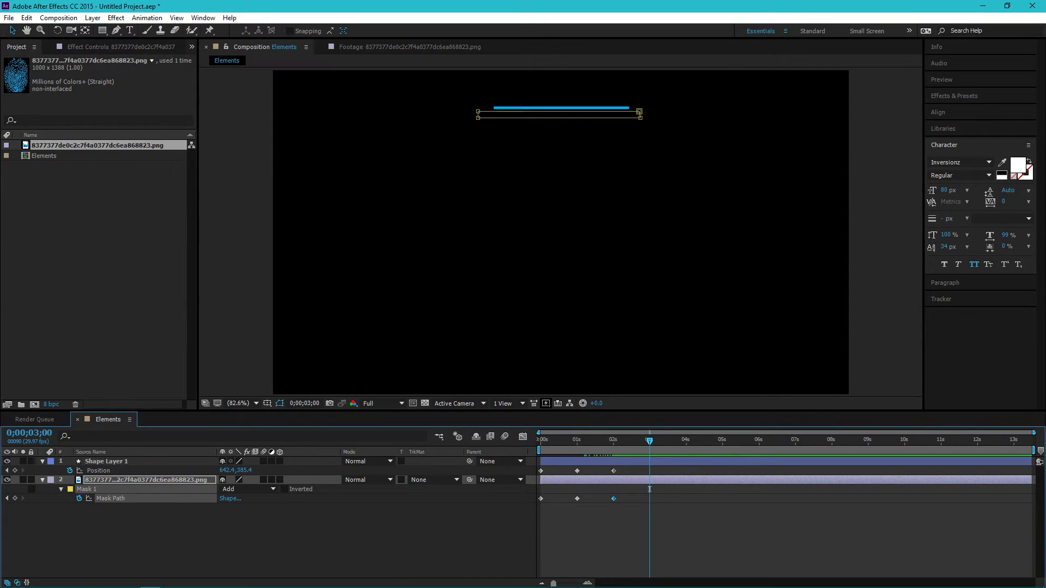
left_click(577, 471)
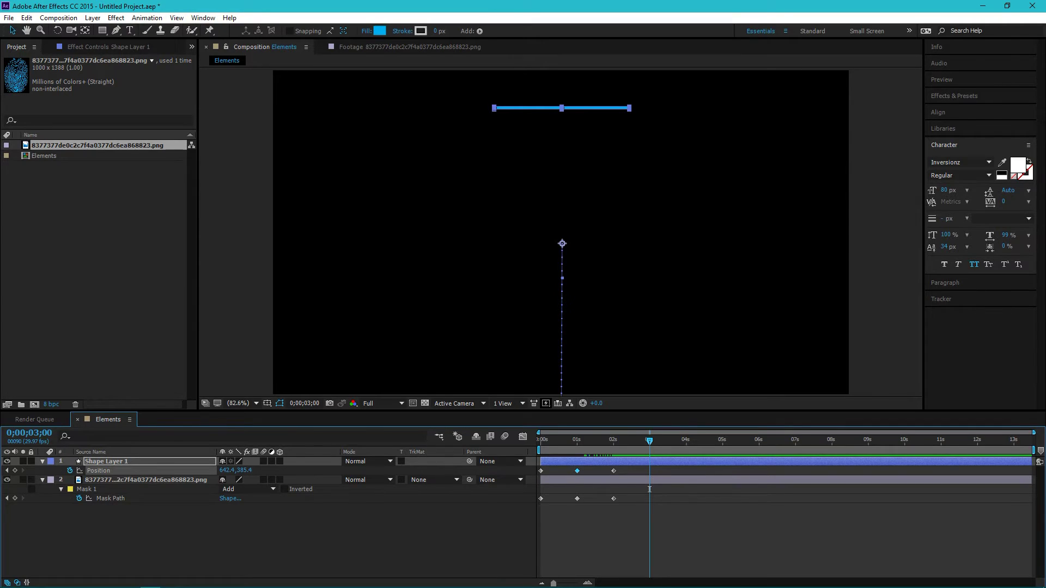
key("ctrl+v")
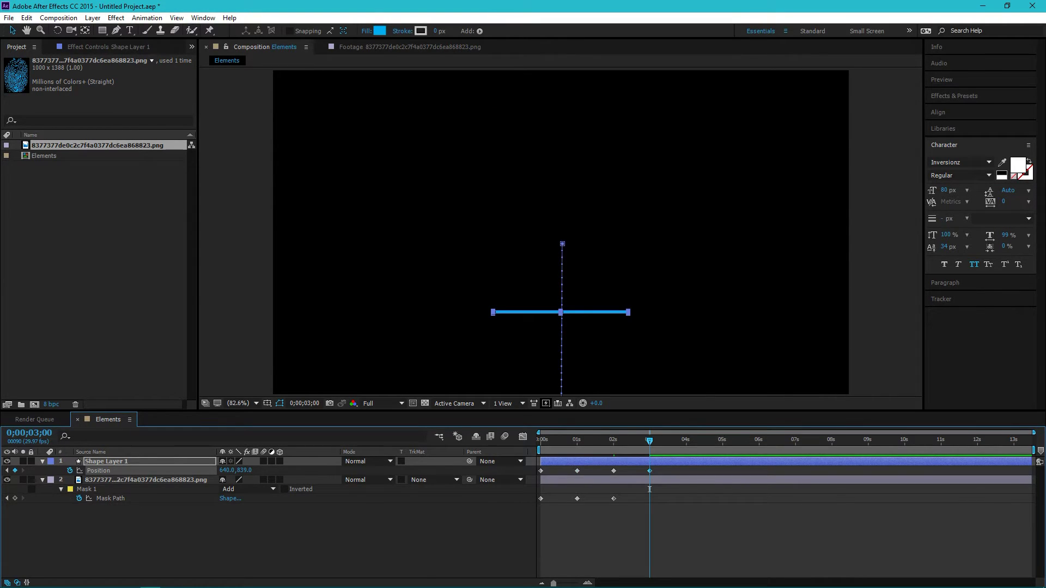
left_click(577, 498)
mouse_move(649, 489)
left_mouse_down()
mouse_move(576, 489)
mouse_move(649, 489)
left_mouse_up()
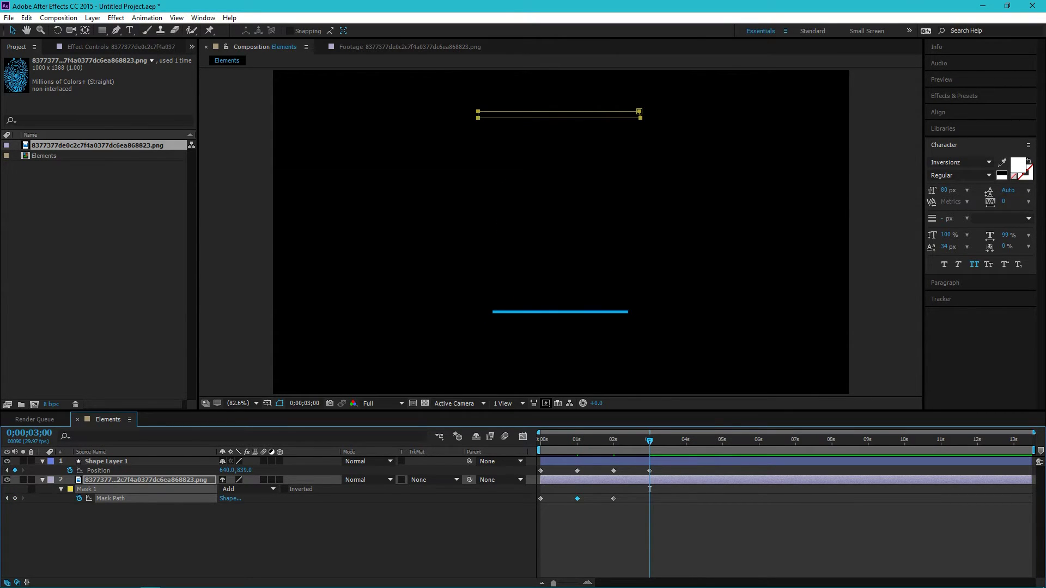
key("ctrl+v")
Preview the repeated scan animation from 0;00;00;00 with all layers deselected
left_click(649, 488)
key("Home")
key("space")
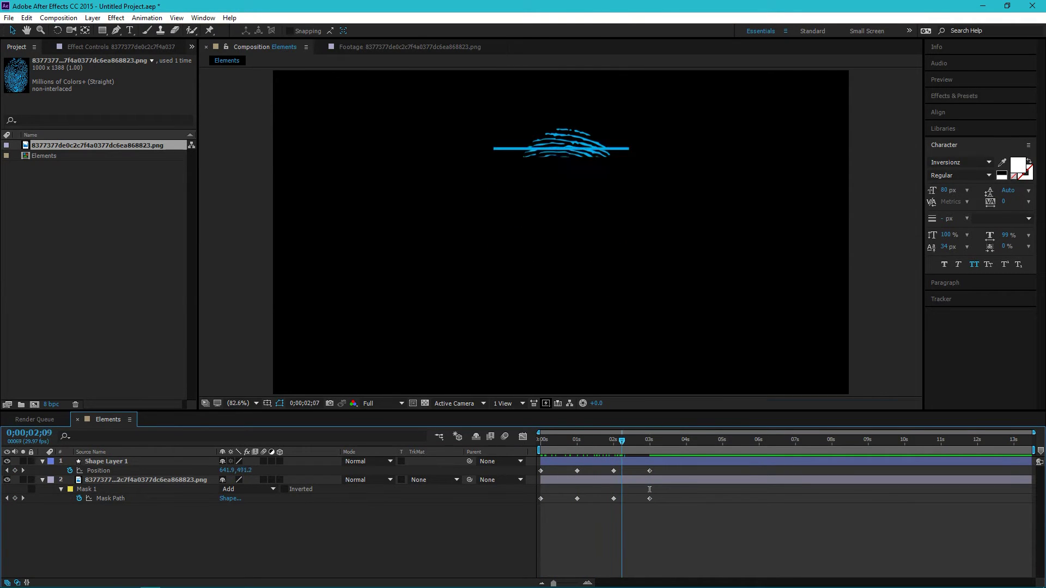
key("space")
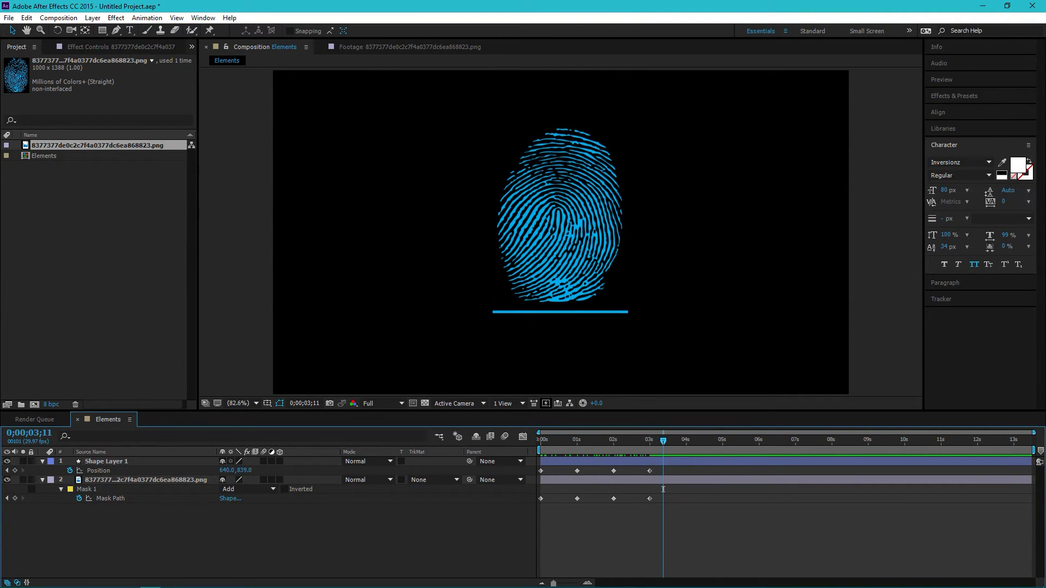
Collapse both layers and add a new text layer reading "scanning..."
left_click(42, 479)
left_click(42, 462)
right_click(126, 504)
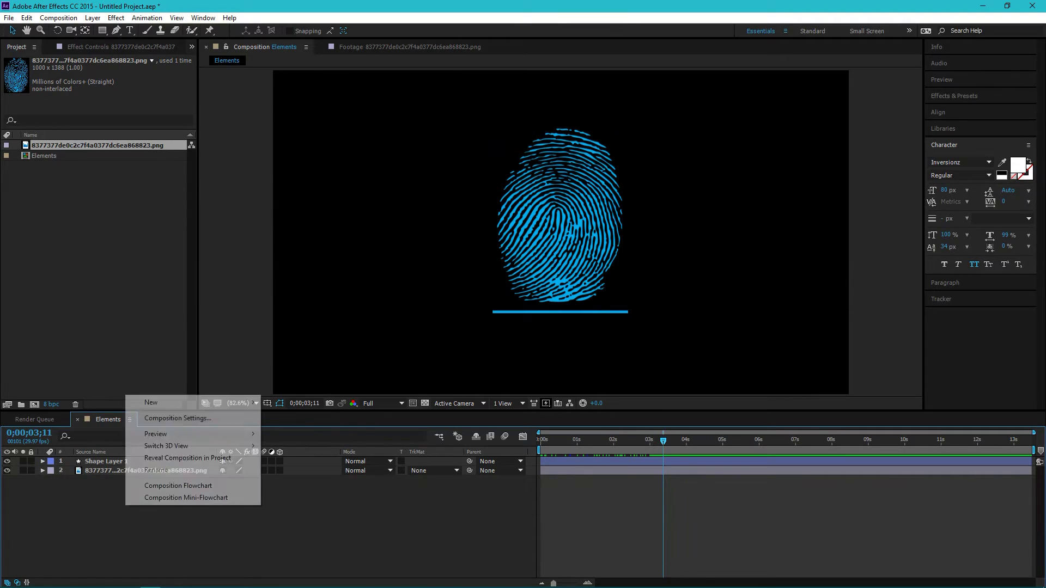
mouse_move(190, 403)
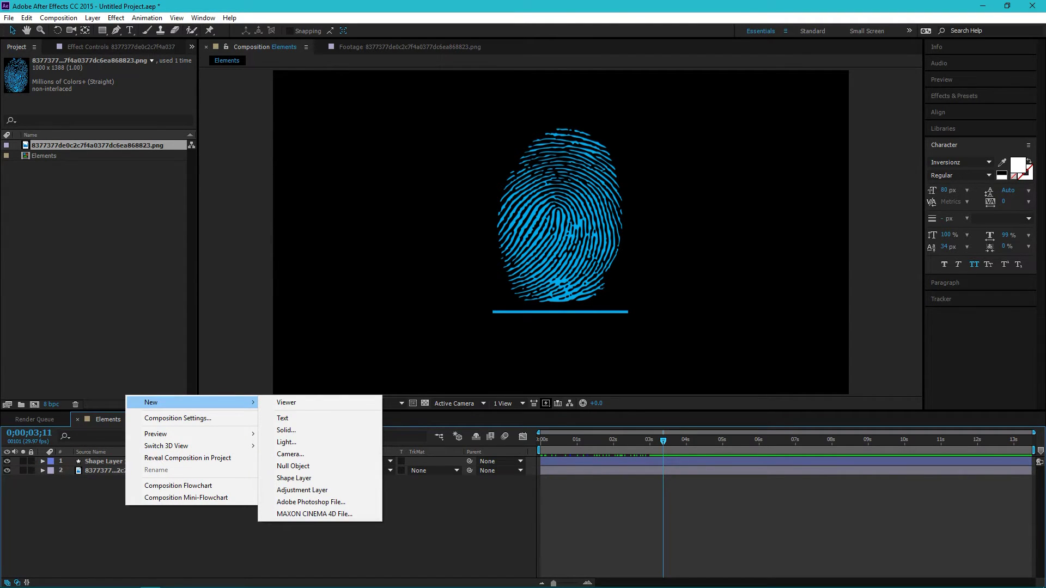
left_click(282, 418)
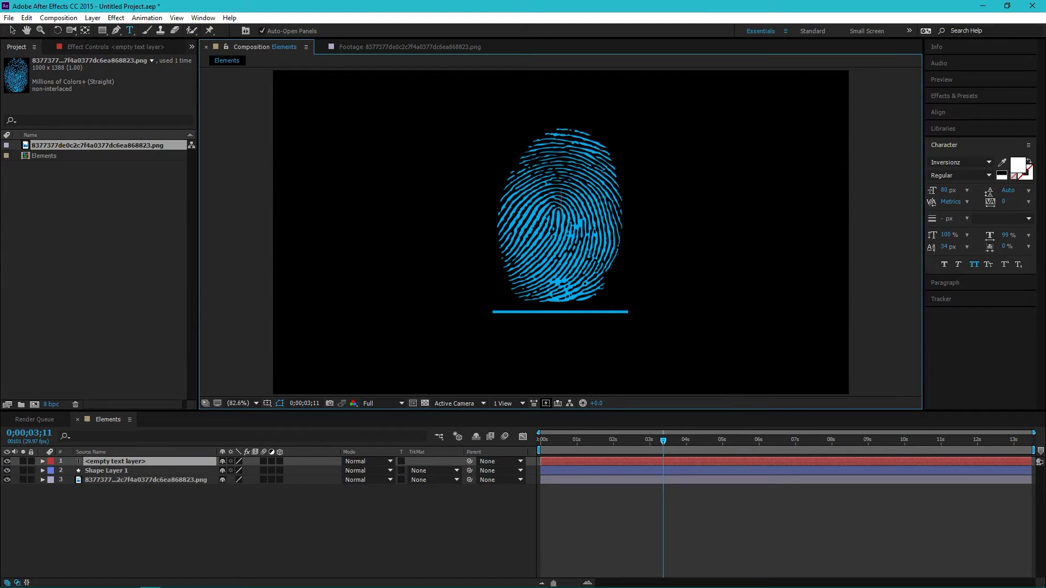
type("scanni")
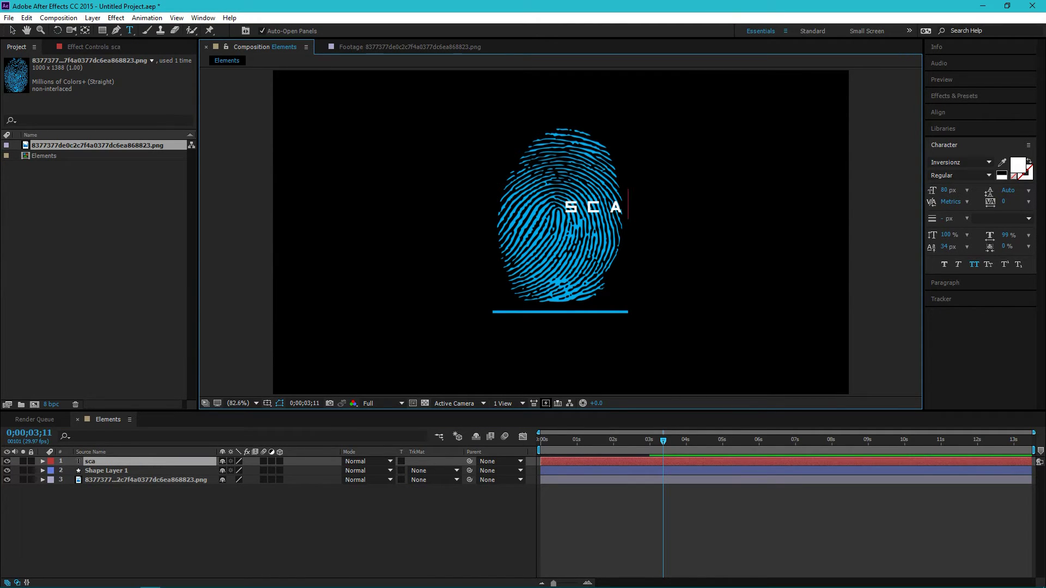
type("ng...")
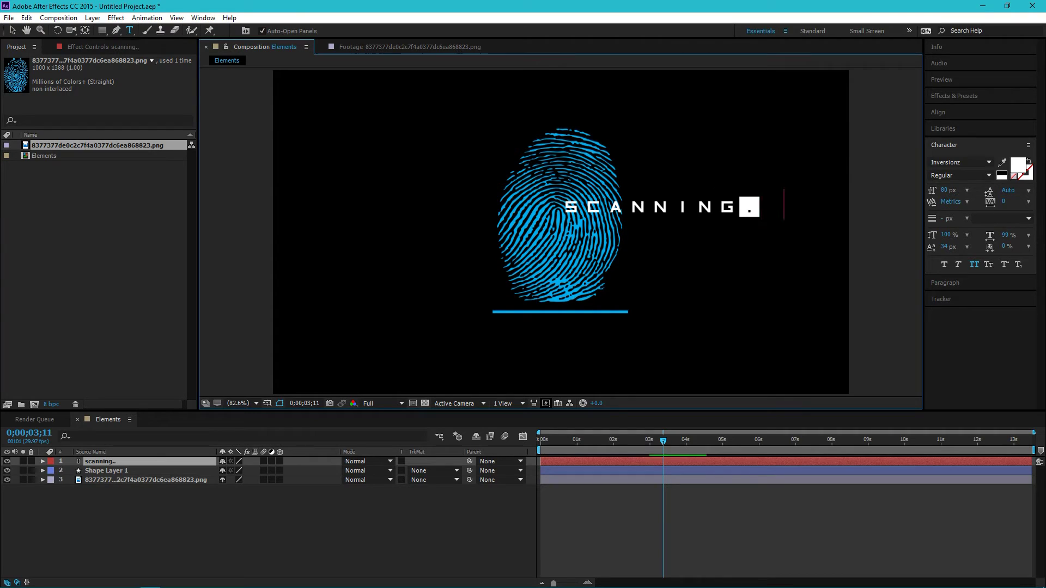
Select all characters of the "scanning..." text and set the font size to 48 px
key("shift+Left")
key("shift+Left")
key("shift+Left")
key("shift+Left")
key("shift+Left")
key("shift+Left")
key("shift+Left")
key("shift+Left")
key("shift+Left")
key("shift+Left")
key("shift+Left")
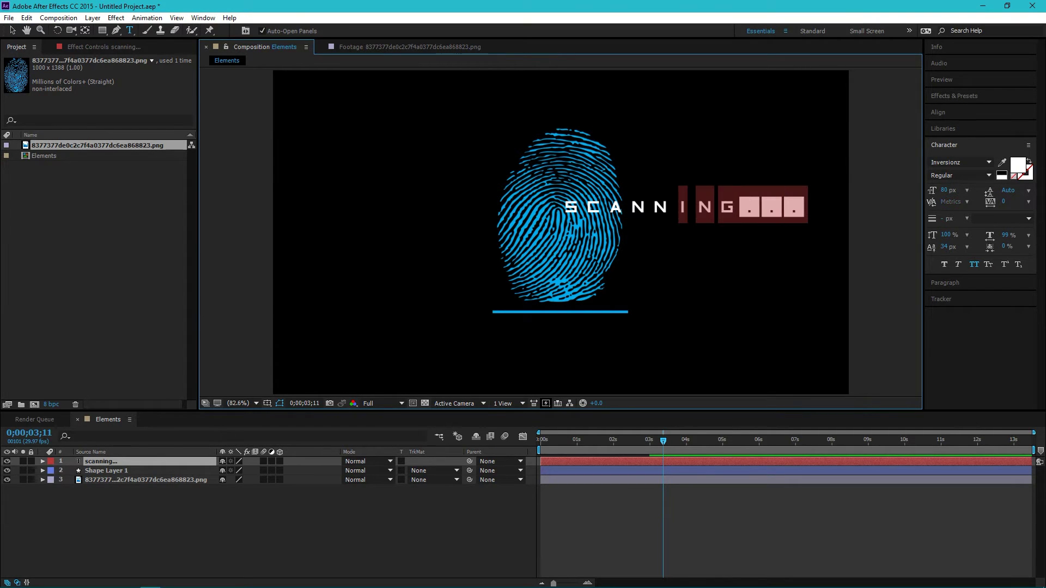
left_click_drag(944, 190, 927, 190)
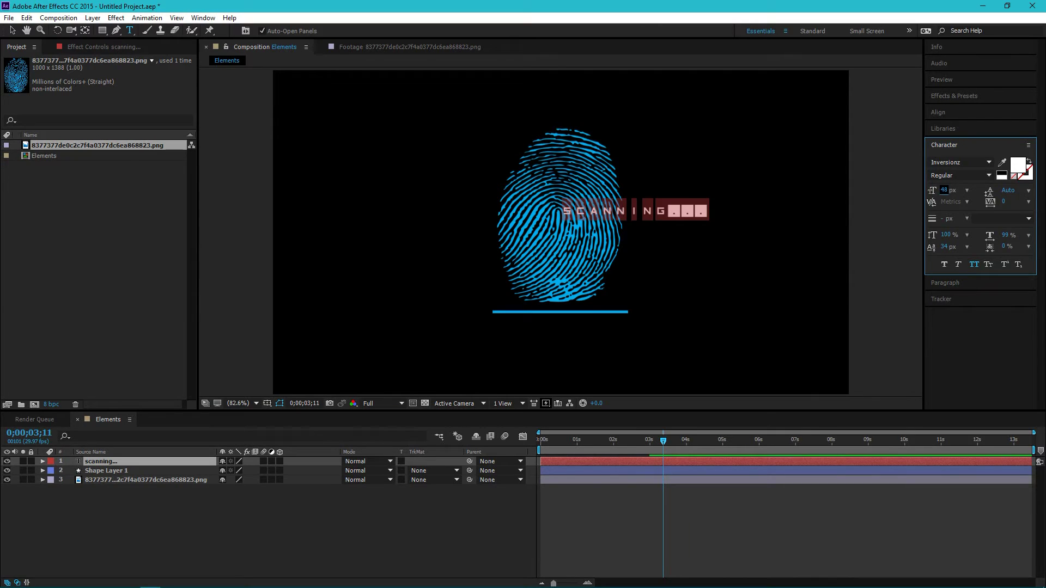
Place the "scanning..." text centred beneath the blue bar and make its layer start at 0;00;01;00
left_click_drag(635, 211, 564, 343)
key("space")
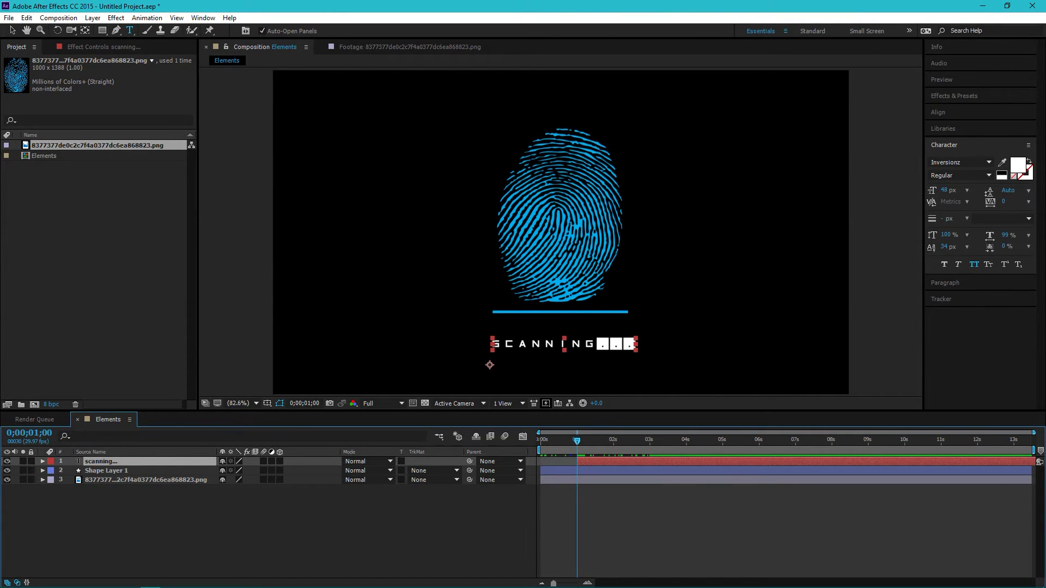
Draw a rectangular mask closely around the "scanning..." text and enable Mask Path keyframing at 0;00;01;00
left_click(102, 31)
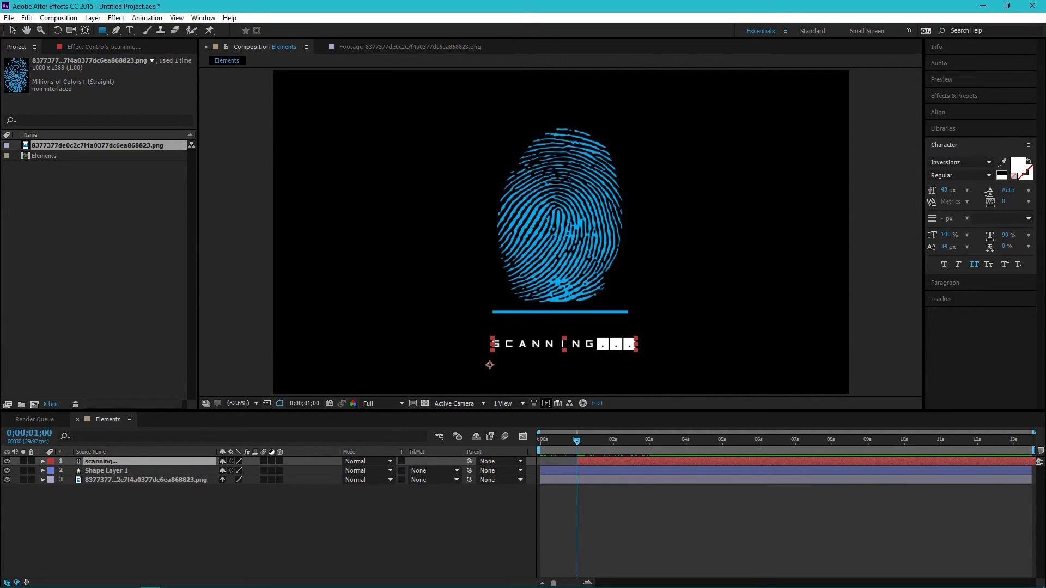
left_click_drag(486, 335, 643, 353)
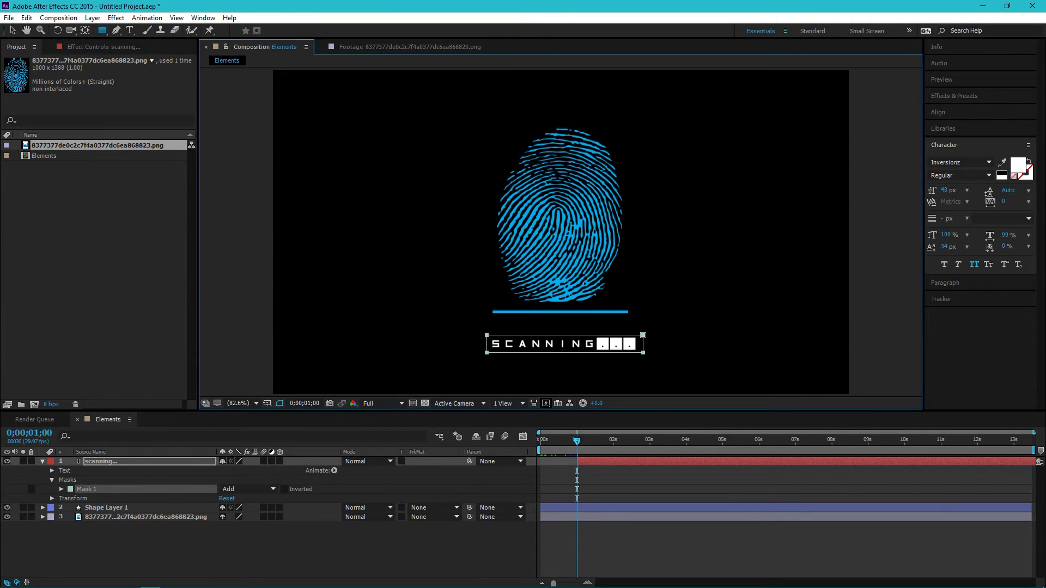
left_click(61, 488)
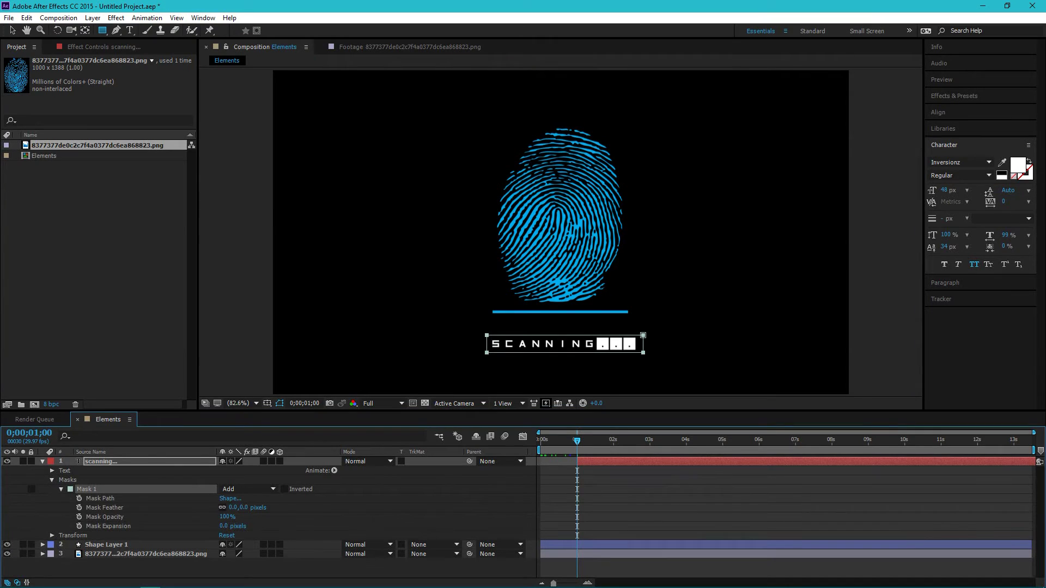
left_click(80, 498)
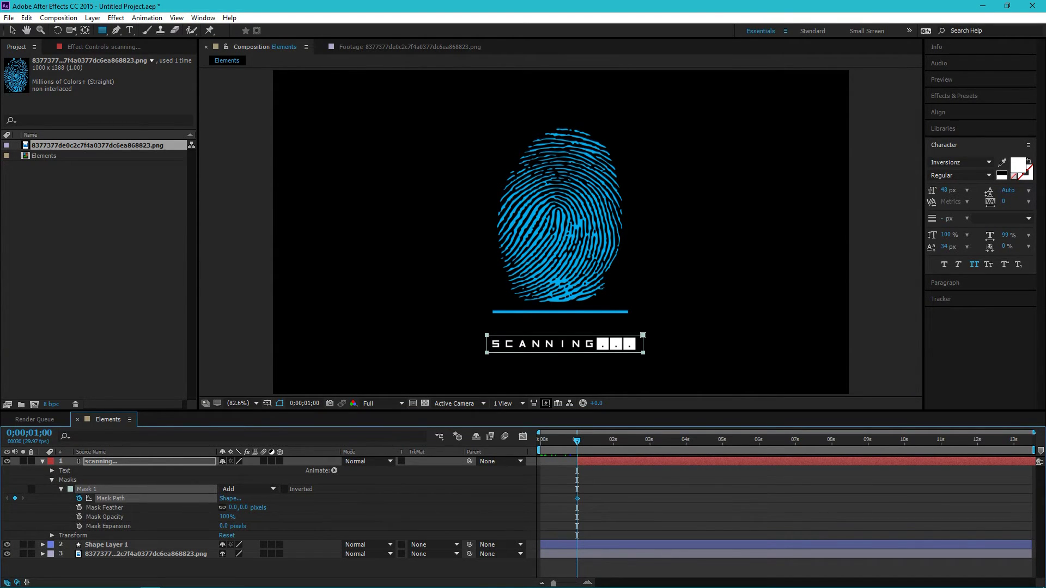
At 0;00;01;00, move the text mask's two right corner points to its left edge, collapsing it to a thin vertical strip before the text
left_click(101, 461)
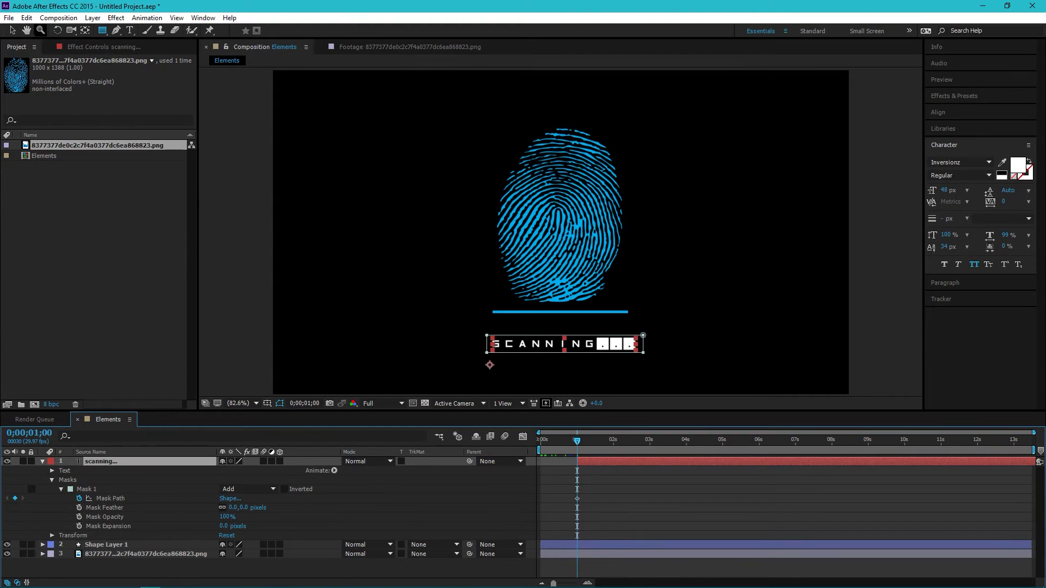
left_click(12, 30)
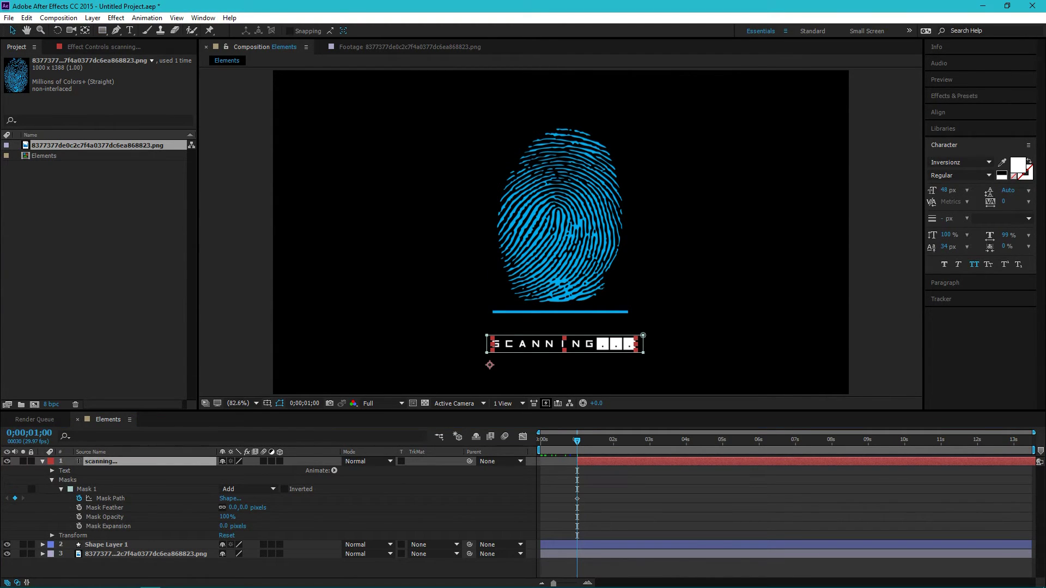
left_click_drag(643, 335, 492, 336)
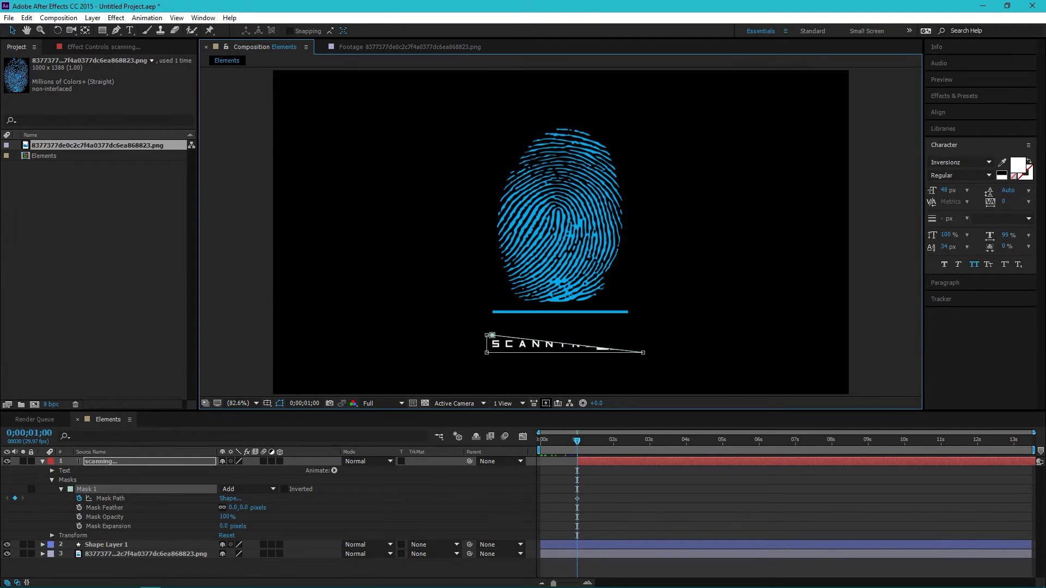
left_click(90, 451)
left_click(100, 461)
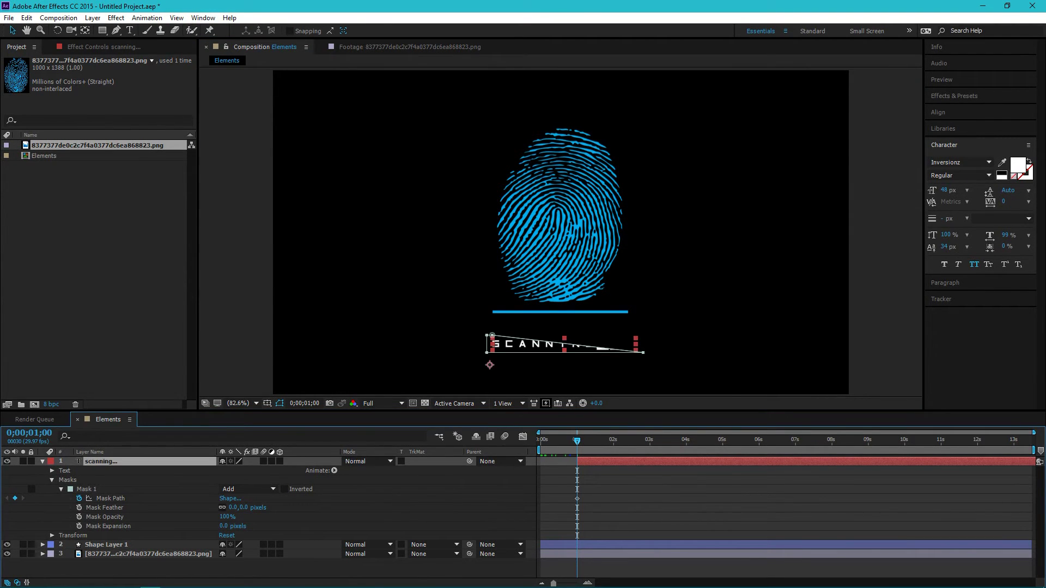
left_click_drag(643, 352, 490, 335)
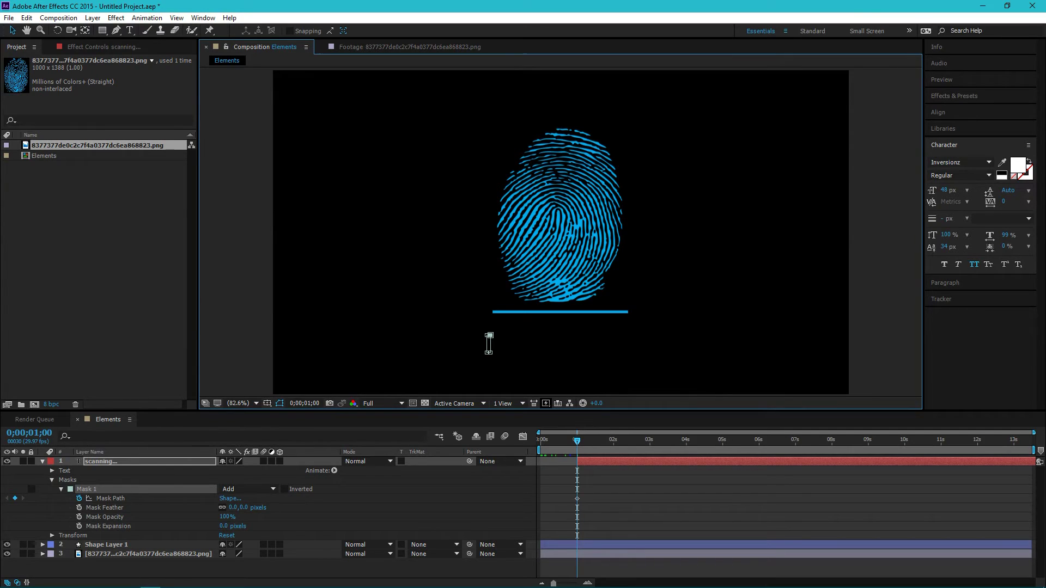
At 0;00;02;00, move the text mask's two right corner points past the last dot so the mask encloses the whole "scanning..." text
left_click_drag(576, 440, 610, 440)
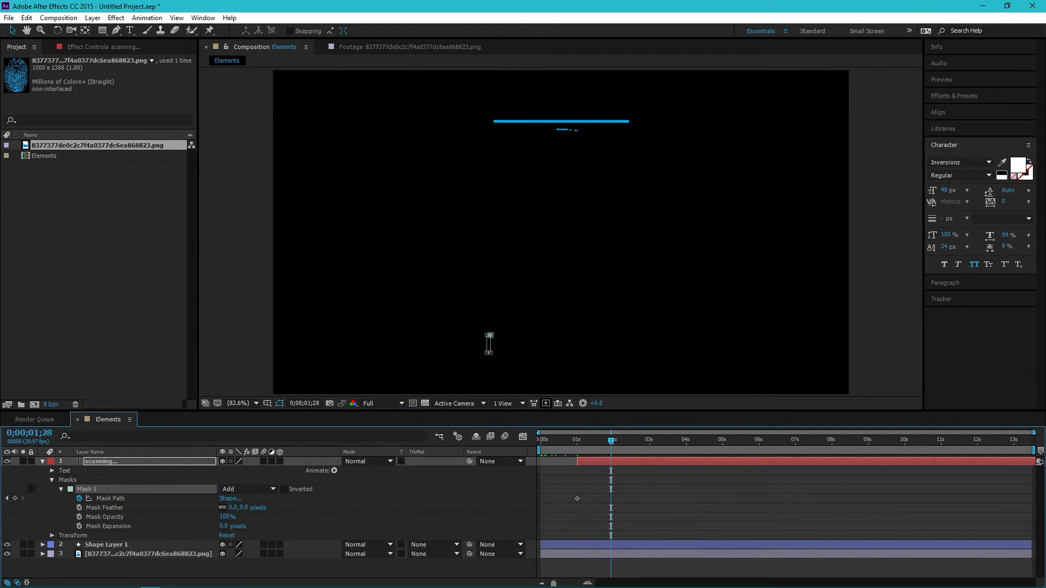
key("Page_Down")
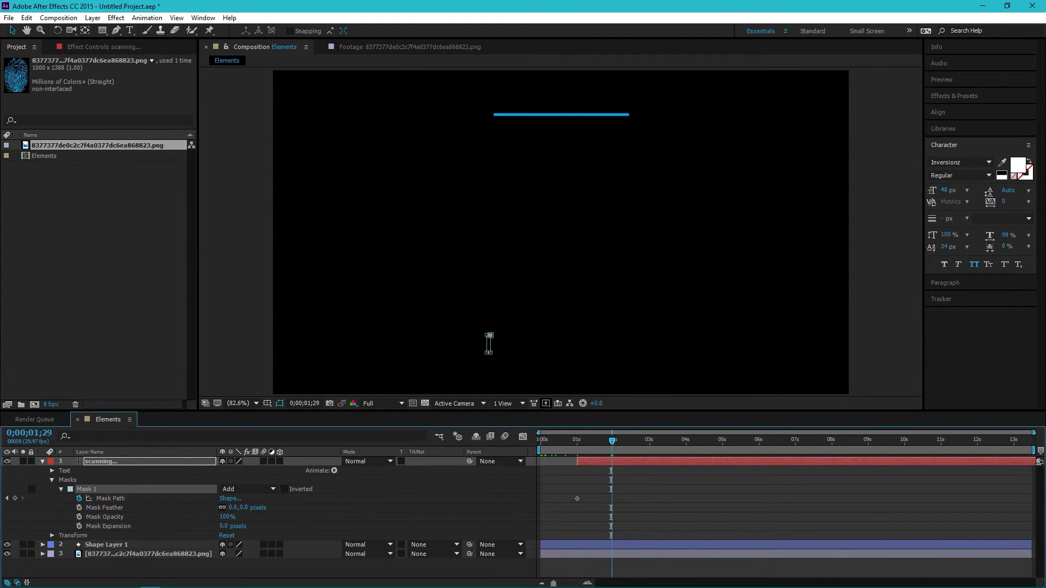
key("Page_Down")
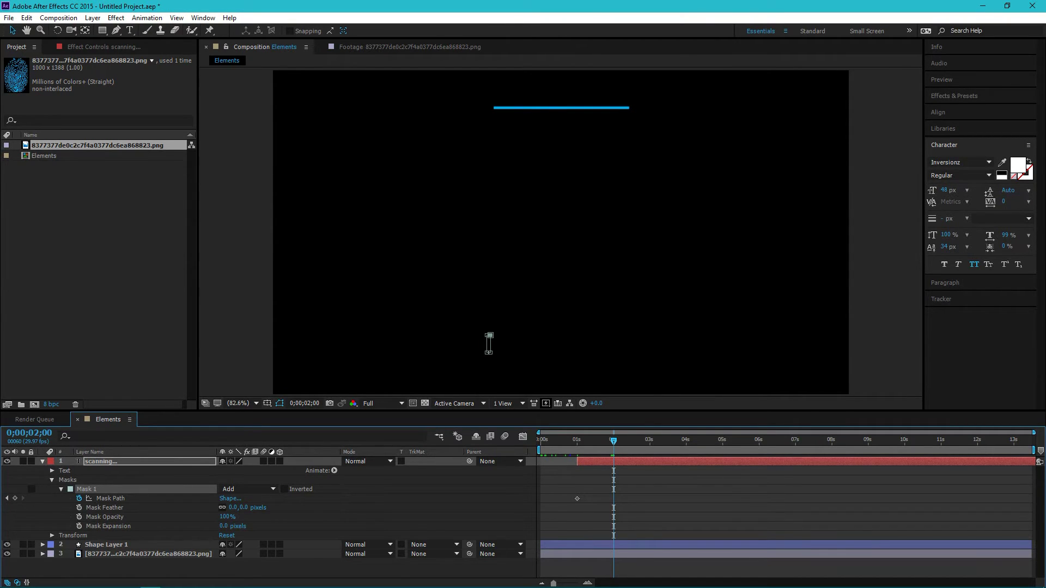
left_click(101, 462)
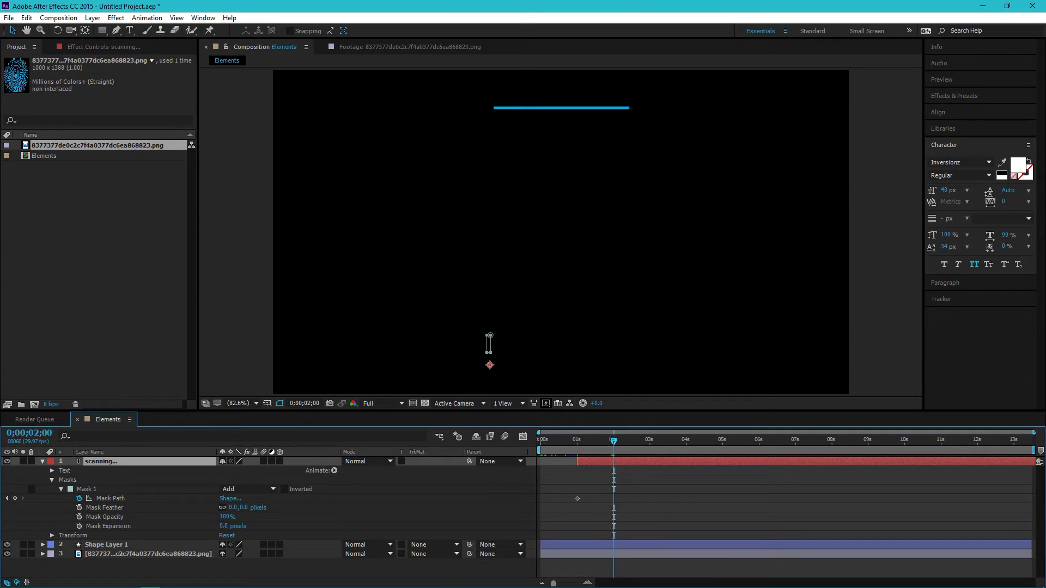
left_click_drag(490, 336, 694, 335)
key("ctrl+z")
left_click(101, 461)
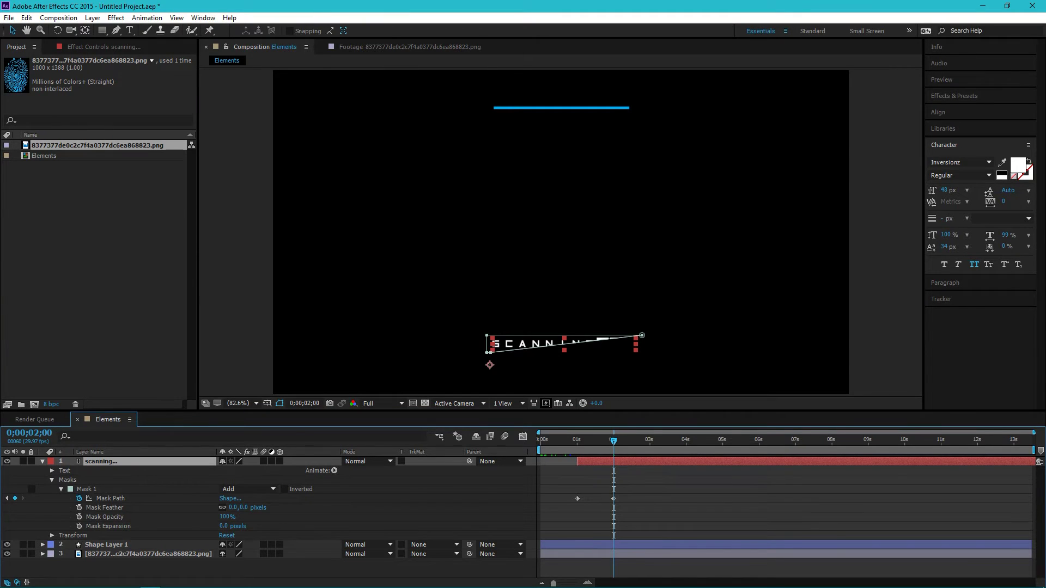
left_click_drag(490, 352, 627, 352)
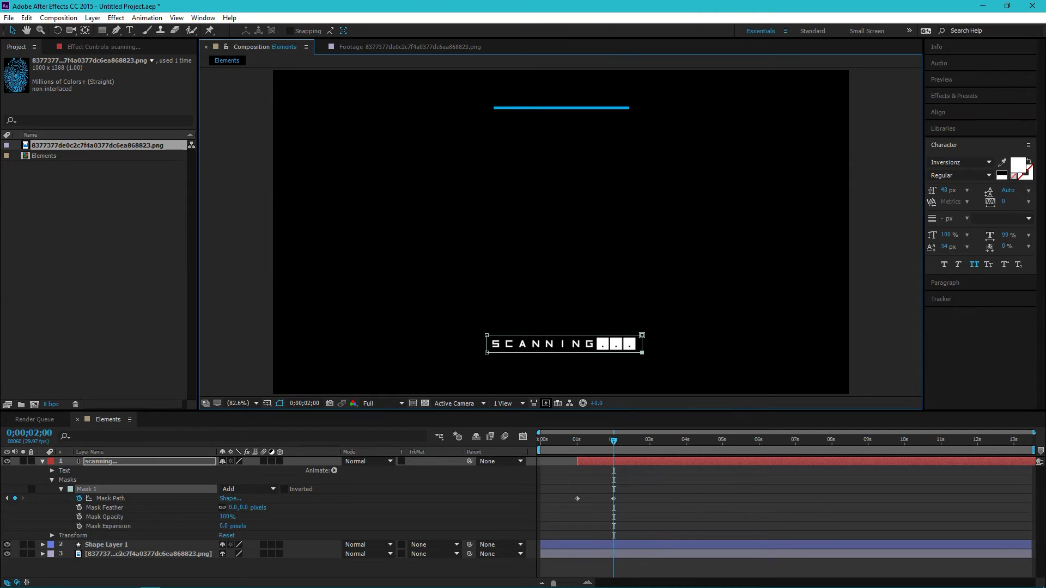
Set the composition preview resolution to Half and play back the text reveal from about 0;00;01;00
left_click_drag(614, 440, 573, 440)
key("space")
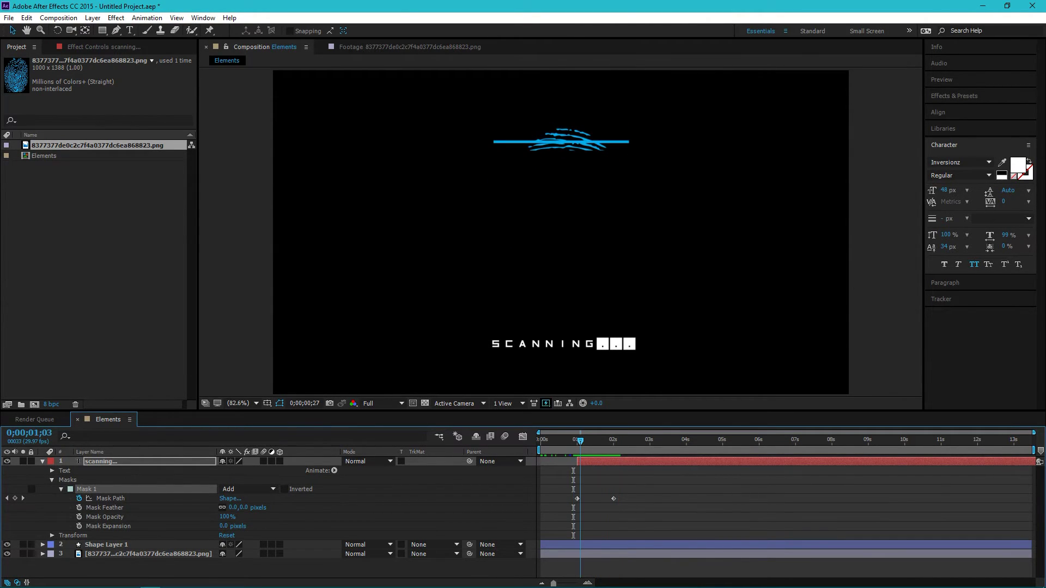
left_click(381, 403)
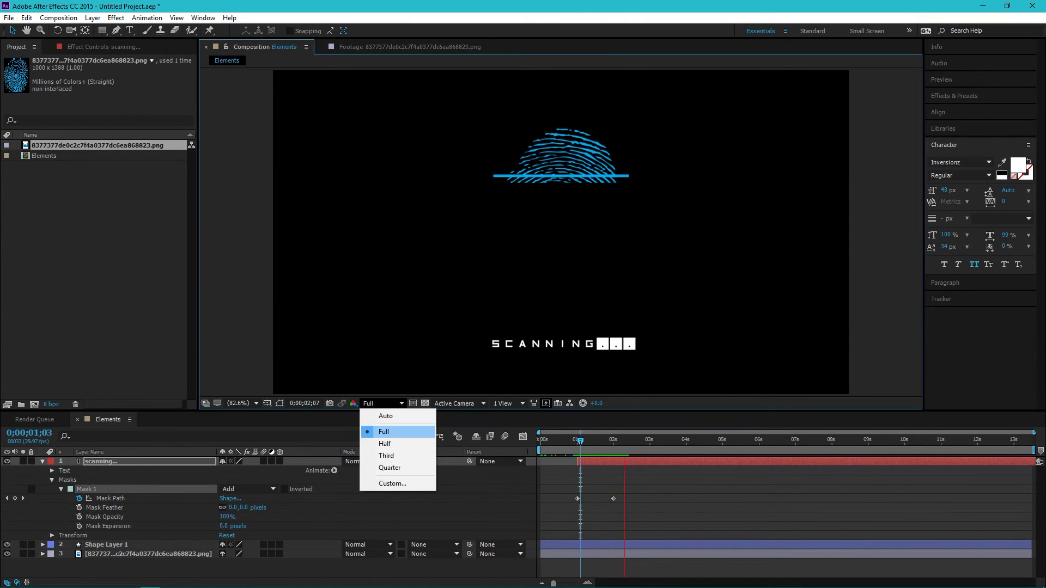
left_click(376, 444)
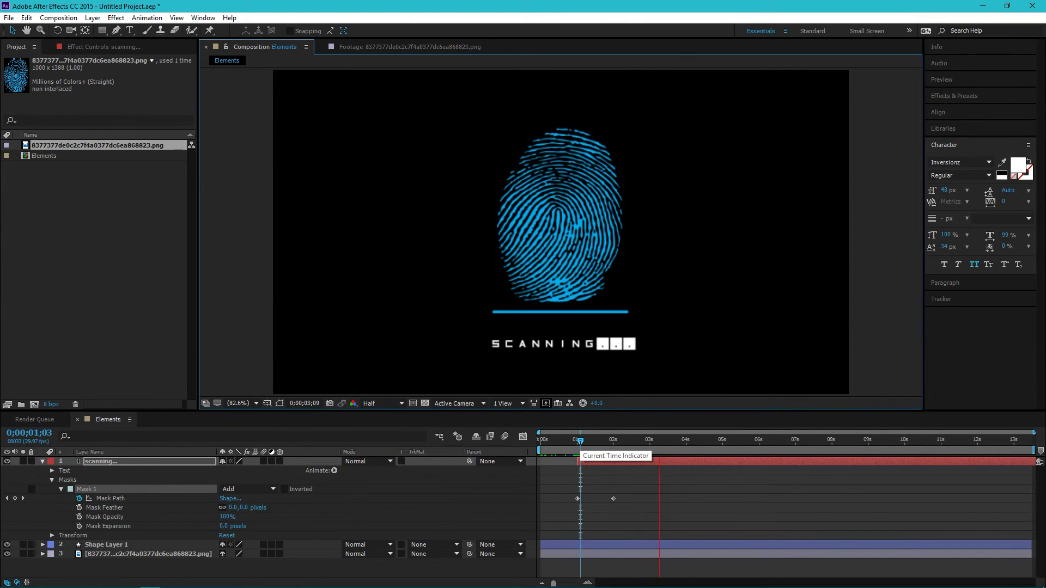
left_click_drag(580, 441, 578, 441)
key("space")
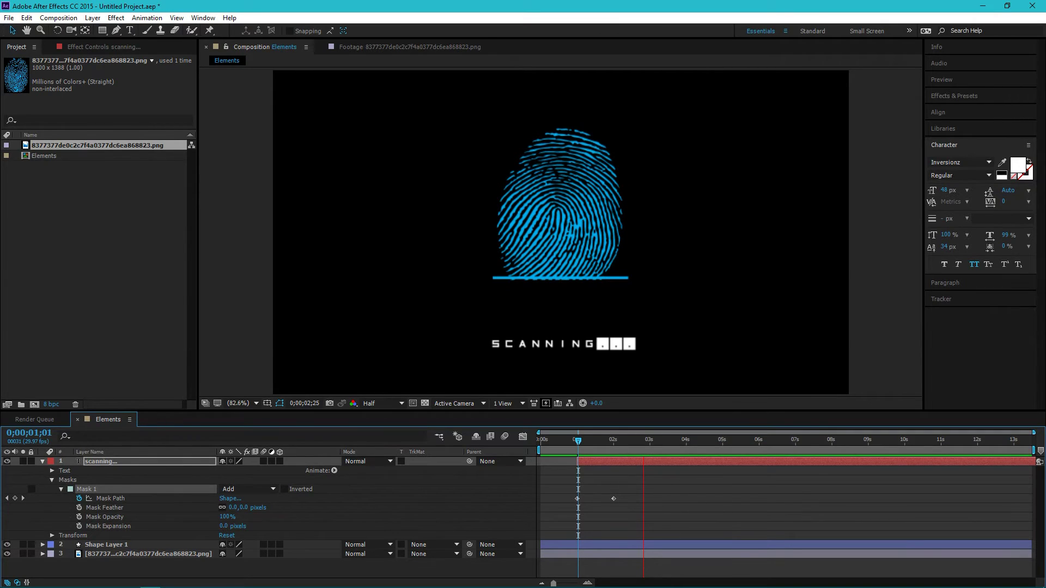
key("space")
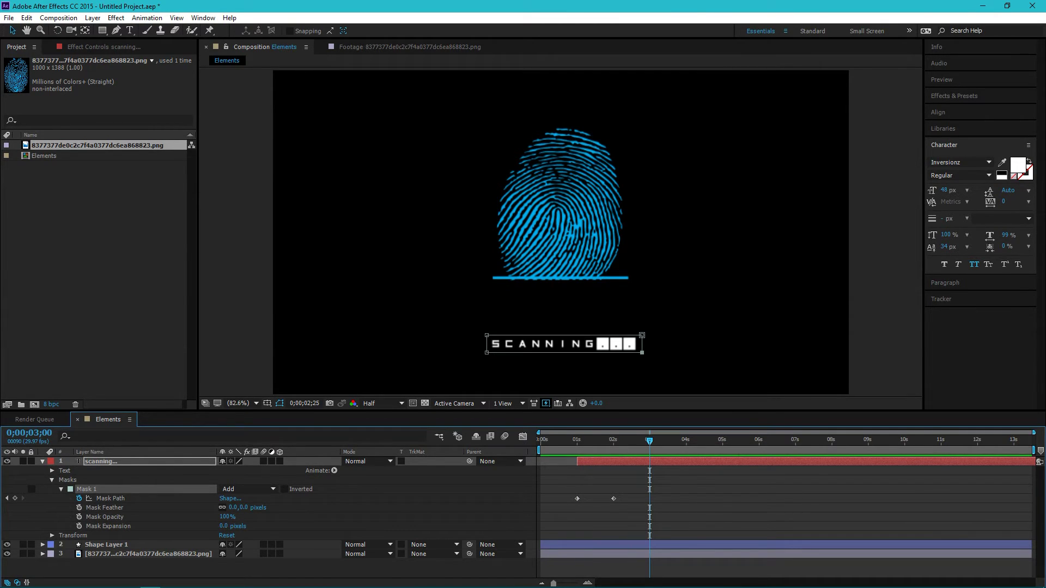
Repeat the text mask reveal by copying the collapsed Mask Path keyframe to 0;00;03;00 and the full-width keyframe to 0;00;03;29
left_click(22, 495)
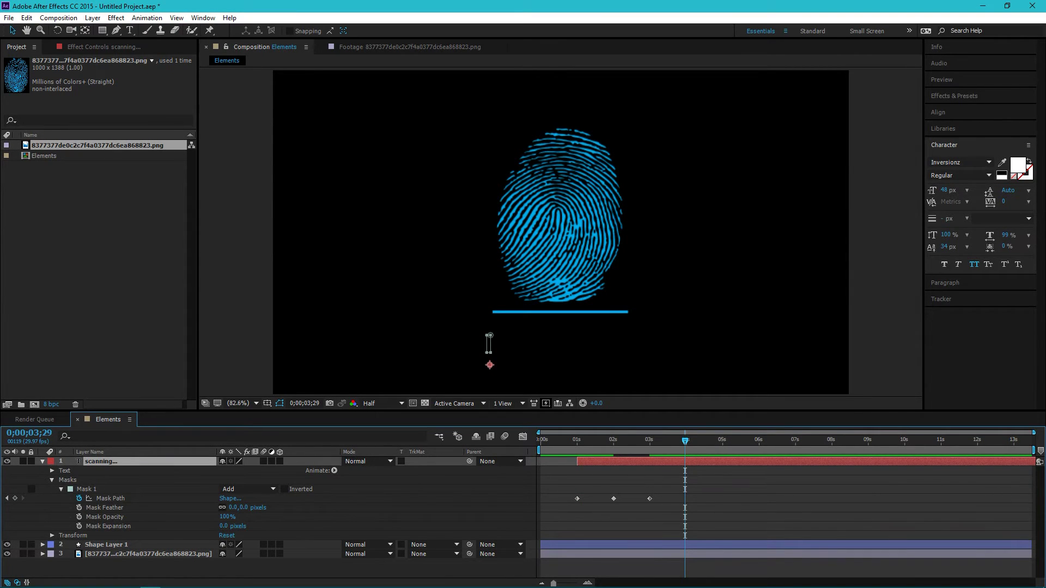
key("ctrl+v")
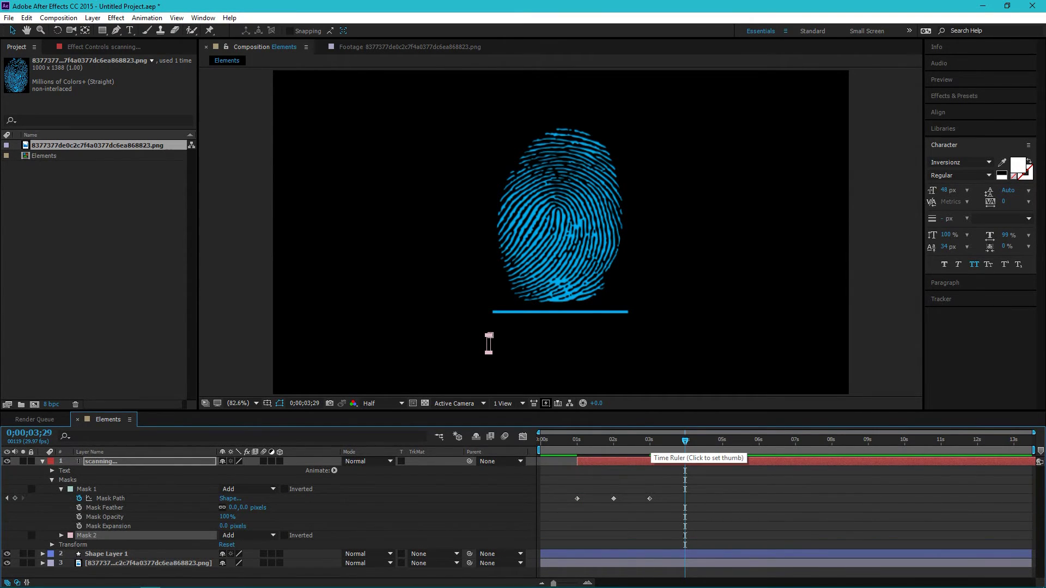
left_click_drag(650, 442, 613, 442)
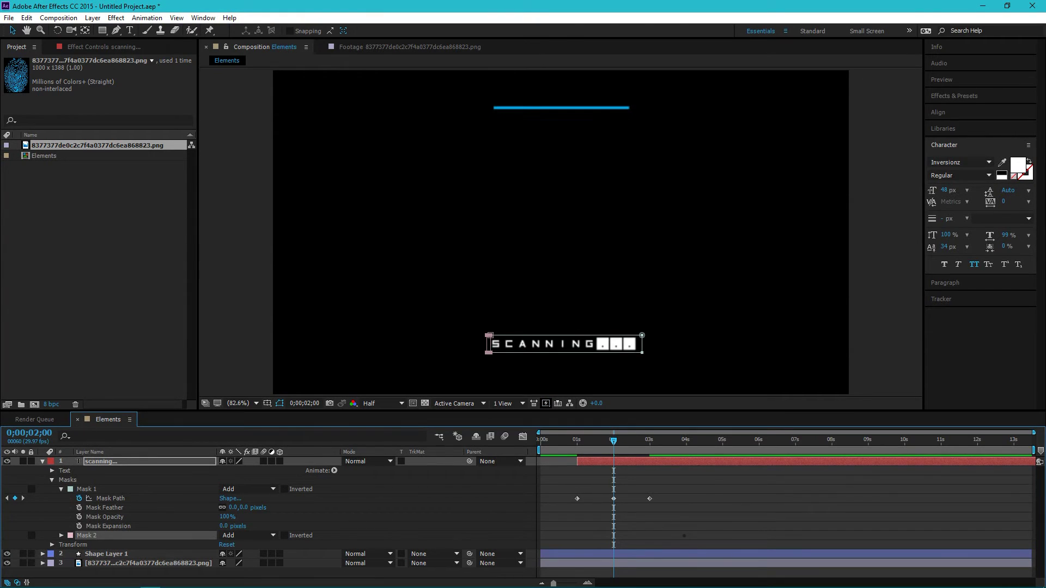
left_click(614, 498)
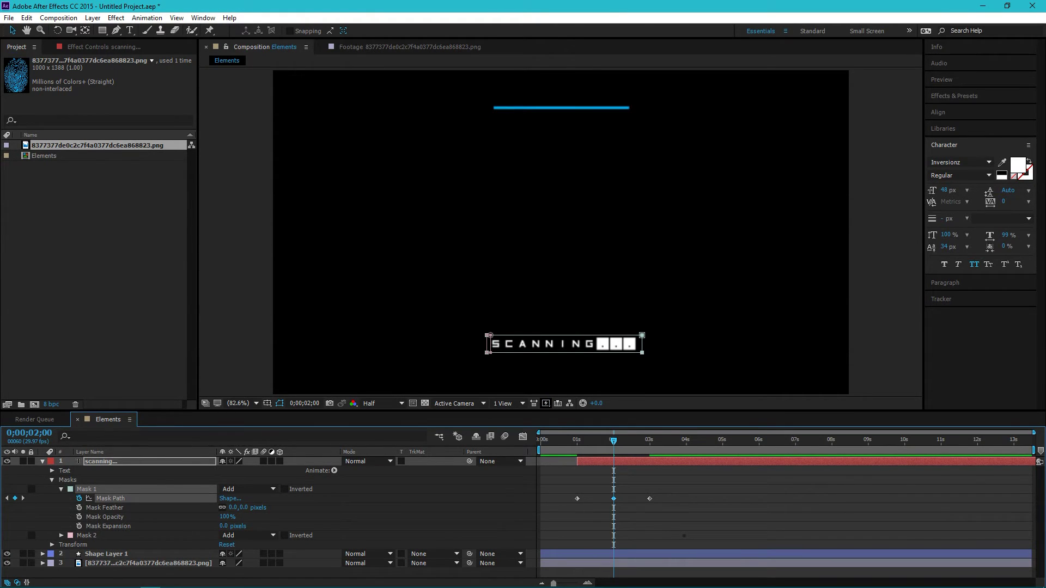
key("k")
key("k")
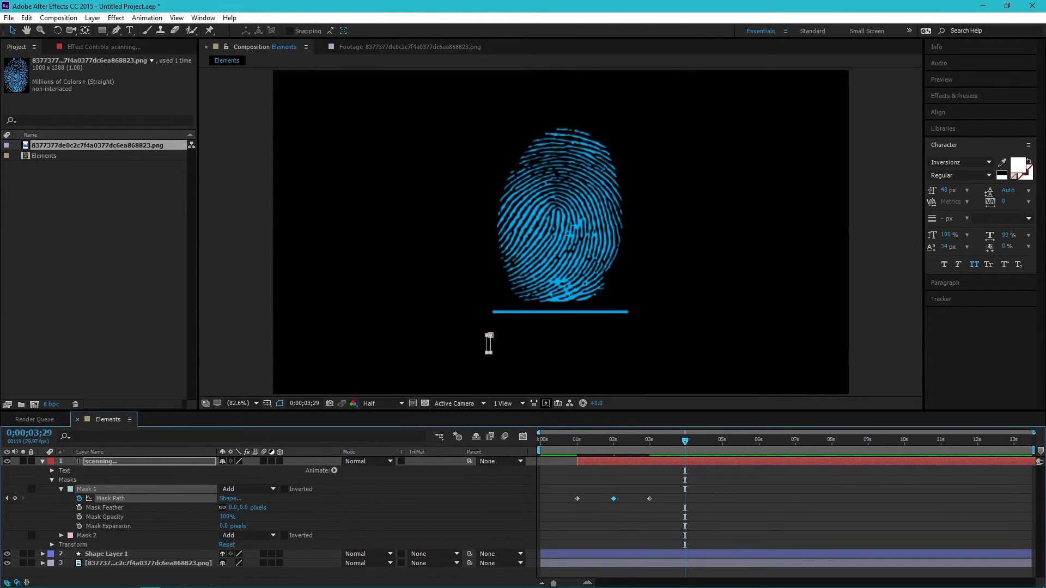
left_click(15, 499)
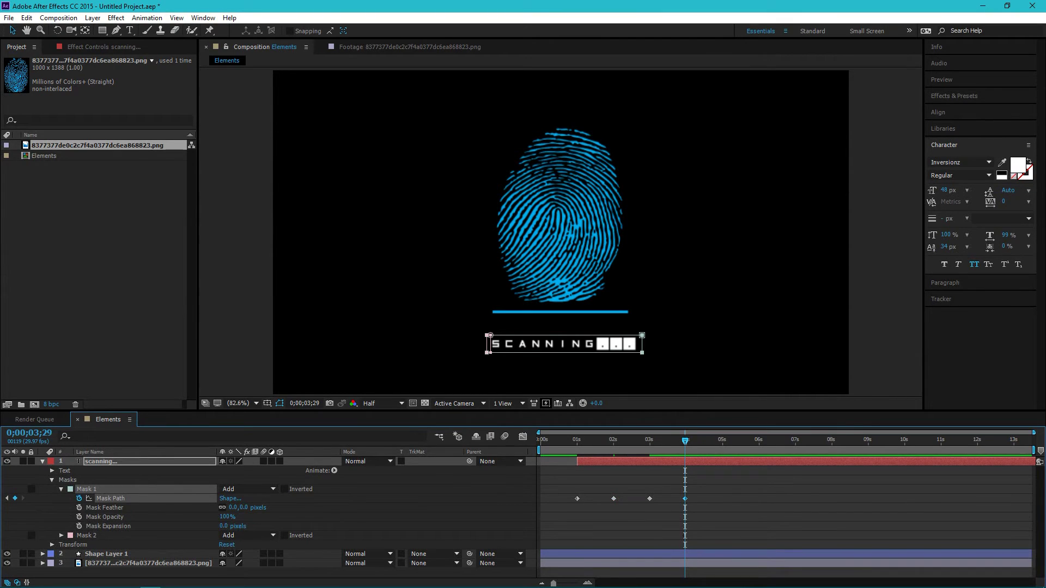
Preview the repeated text reveal, collapse the text layer's properties and deselect everything
key("space")
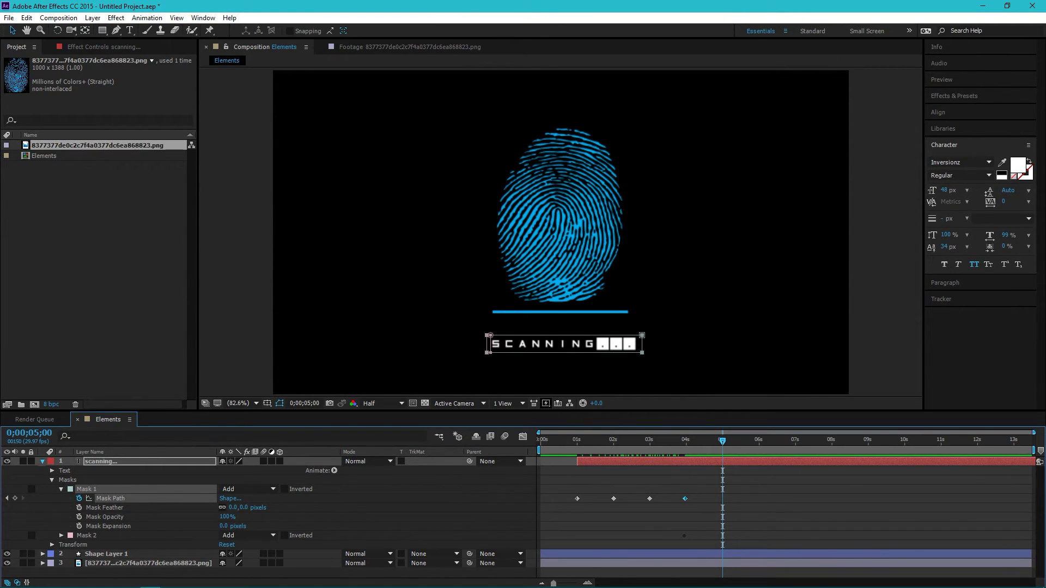
key("u")
key("F2")
key("space")
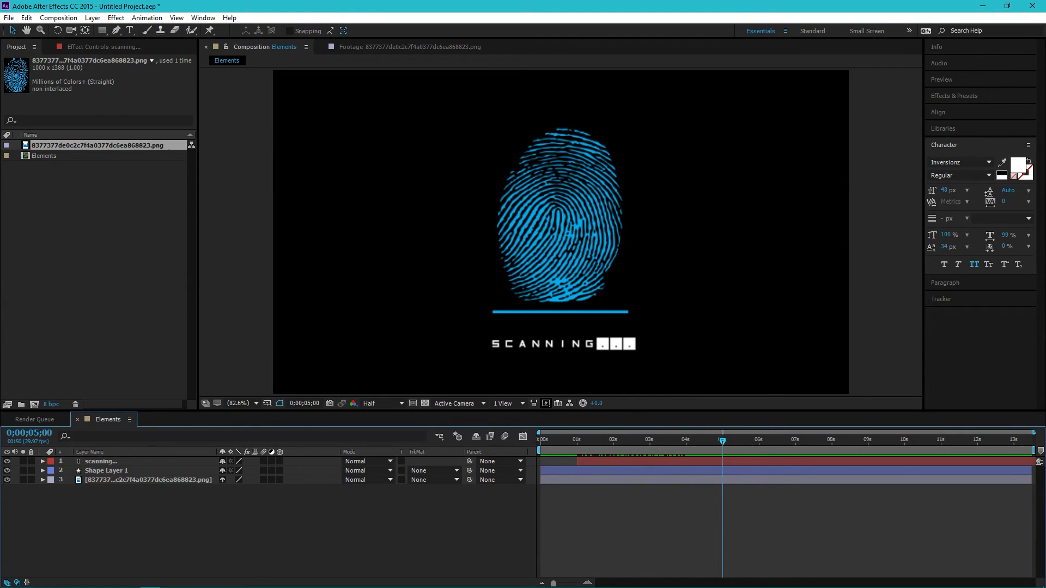
Enable Opacity keyframing on both the "scanning..." text layer and Shape Layer 1 at 0;00;03;23
left_click_drag(745, 440, 685, 440)
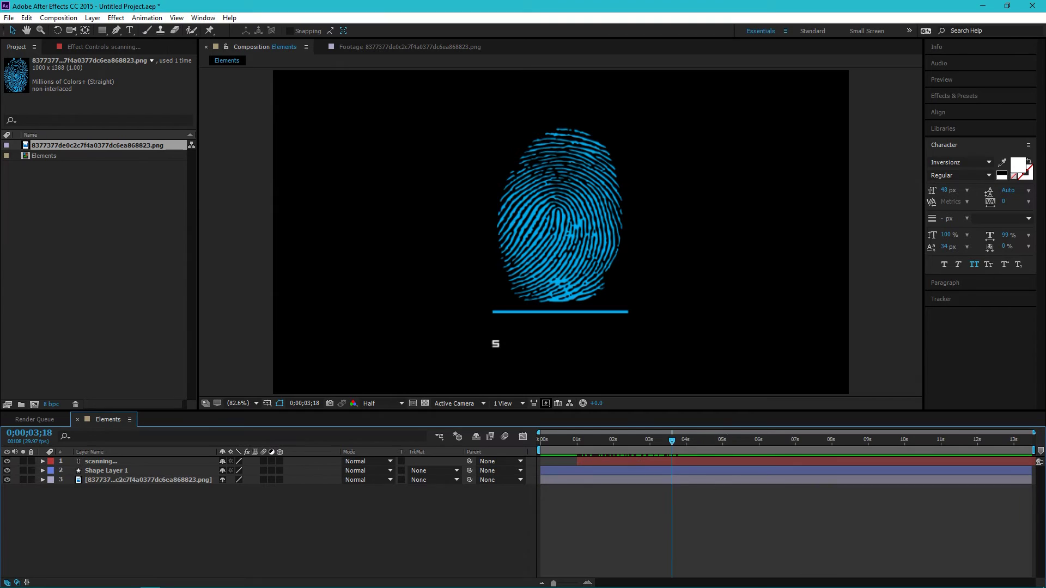
left_click(101, 461)
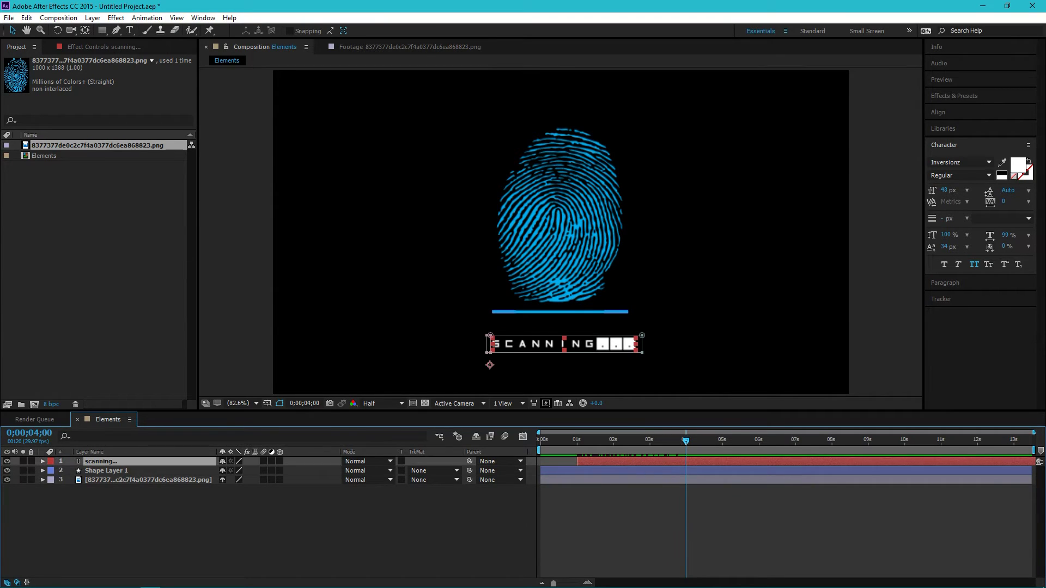
left_click(106, 470, "shift")
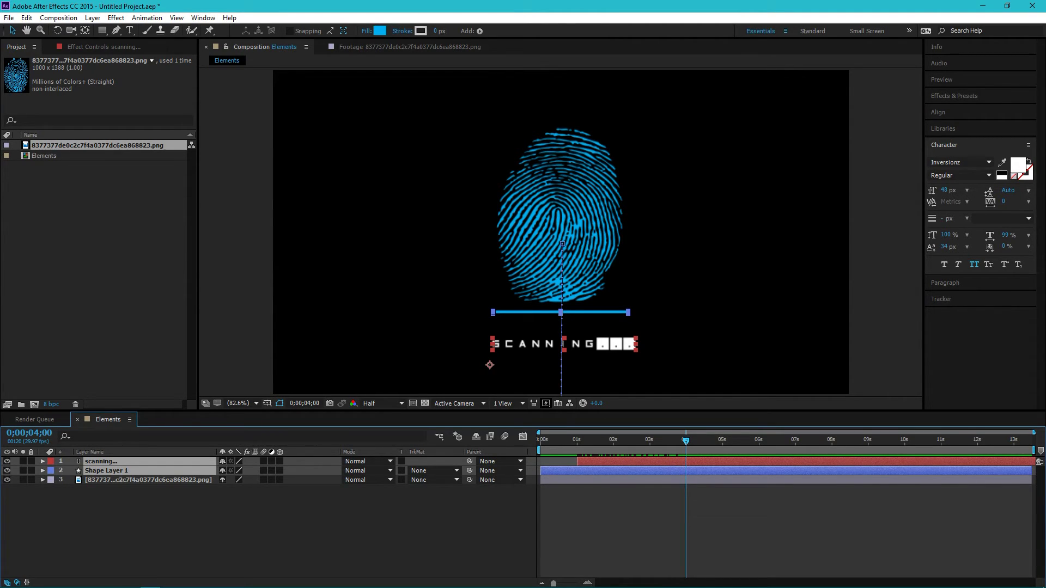
key("t")
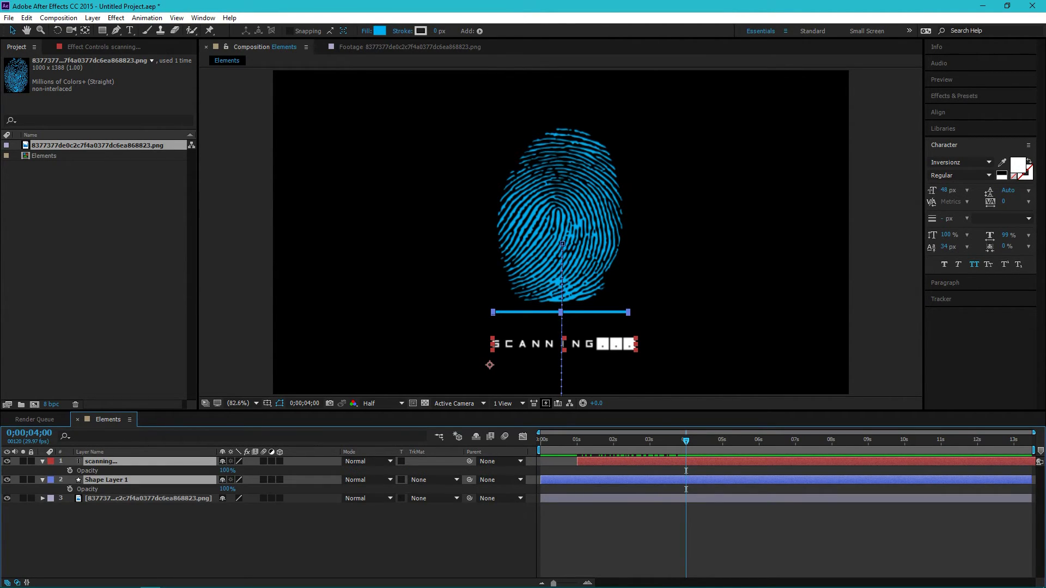
key("Page_Up")
key("Page_Up")
key("Page_Up")
key("Page_Up")
key("Page_Up")
key("Page_Up")
key("Page_Up")
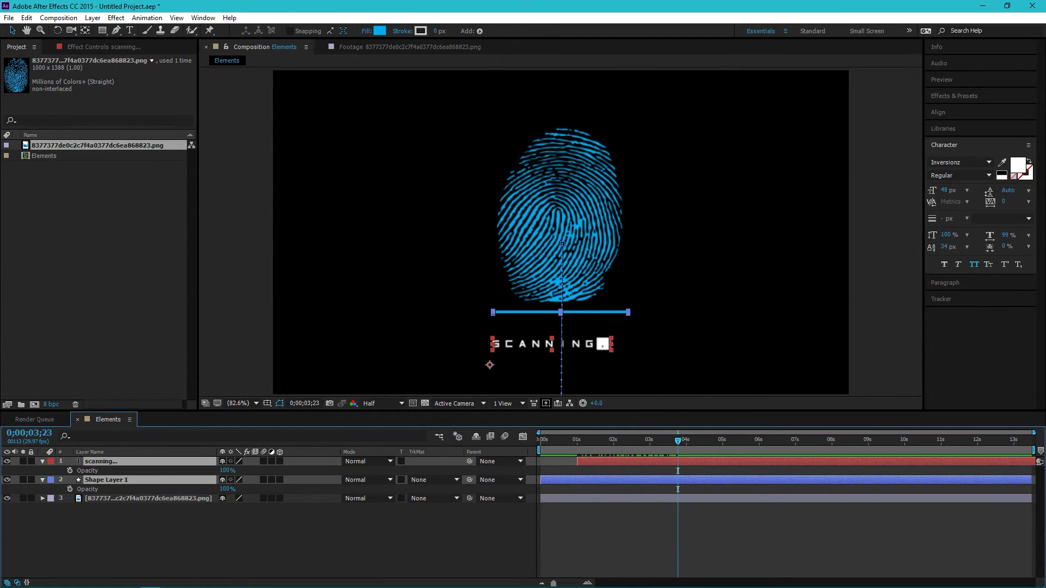
left_click_drag(677, 441, 684, 441)
key("Page_Up")
key("Page_Up")
key("Page_Up")
key("Page_Up")
key("Page_Up")
left_click(70, 470)
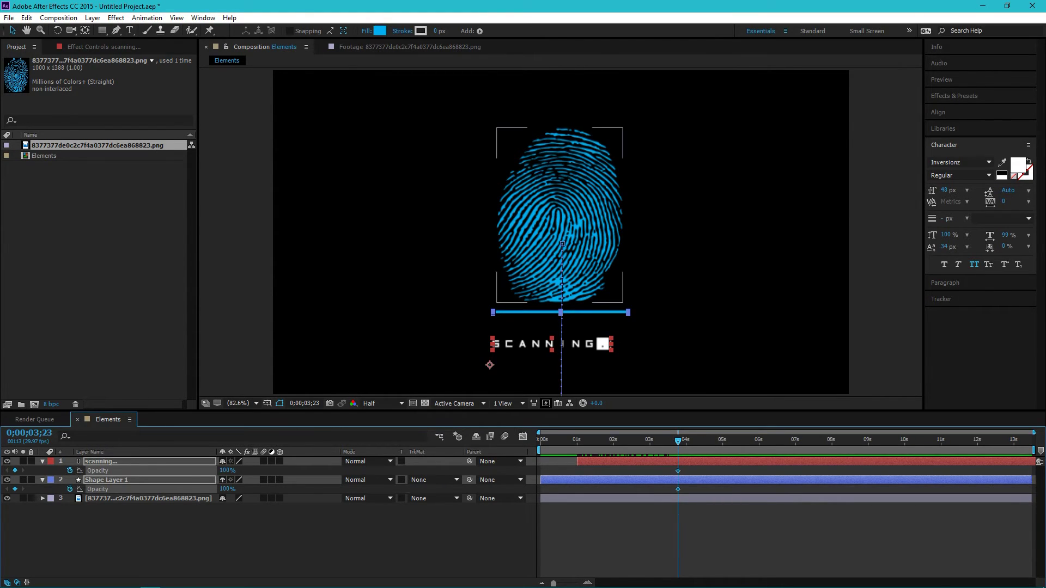
Add an Opacity keyframe at 0;00;04;00 to both the "scanning..." text layer and Shape Layer 1
key("Page_Down")
key("Page_Down")
key("Page_Down")
key("Page_Down")
key("Page_Down")
key("Page_Down")
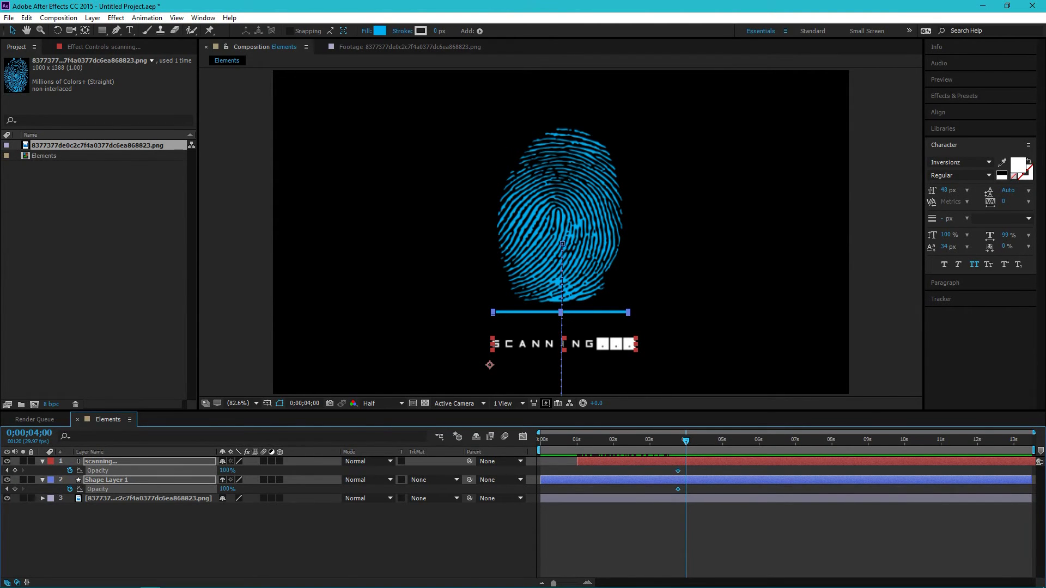
key("alt+shift+t")
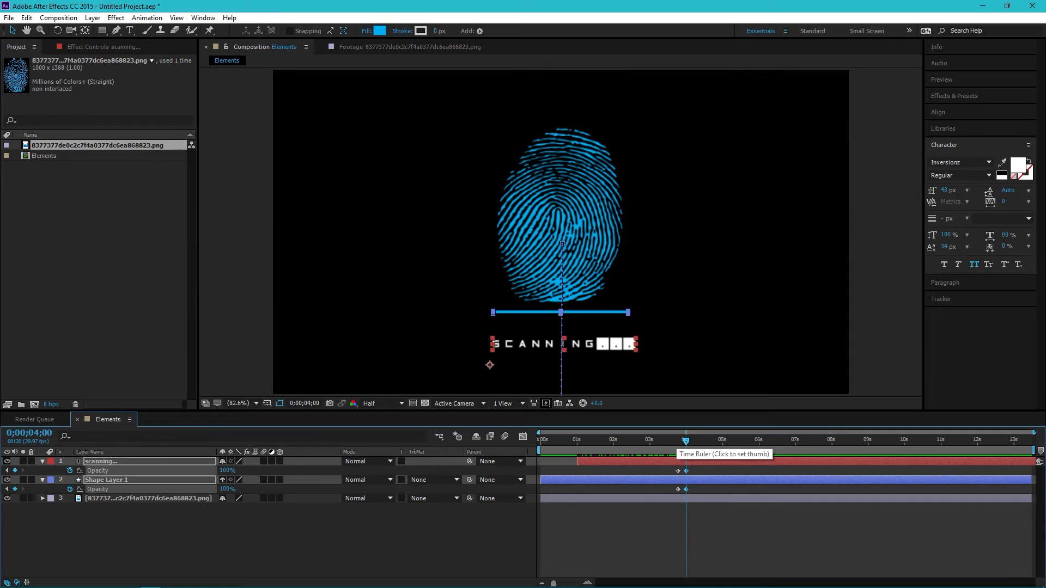
key("Page_Up")
key("Page_Up")
key("Page_Up")
key("Page_Up")
key("Page_Up")
key("Page_Up")
key("Page_Up")
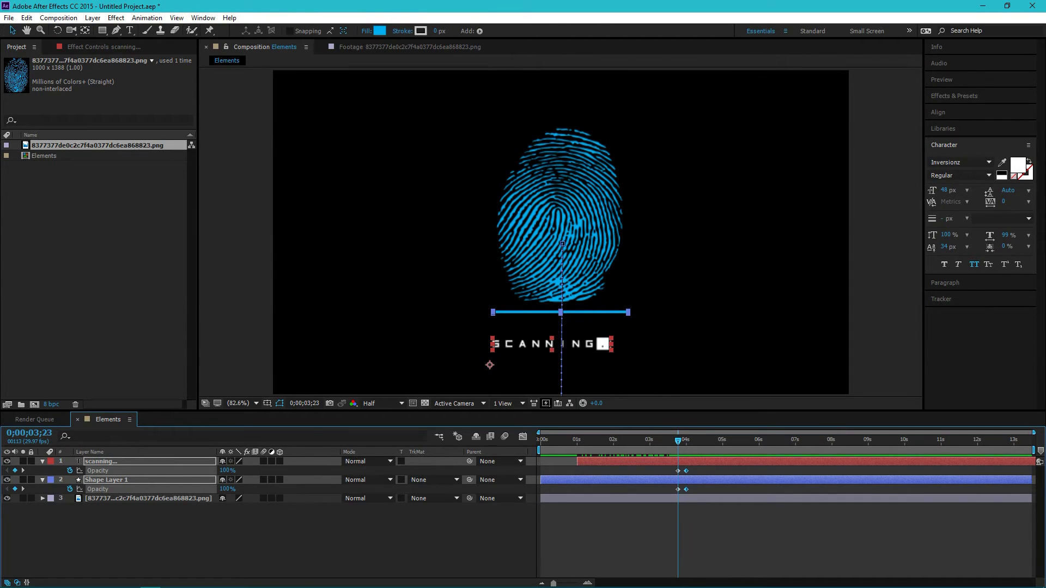
left_click(228, 471)
type("0")
key("Return")
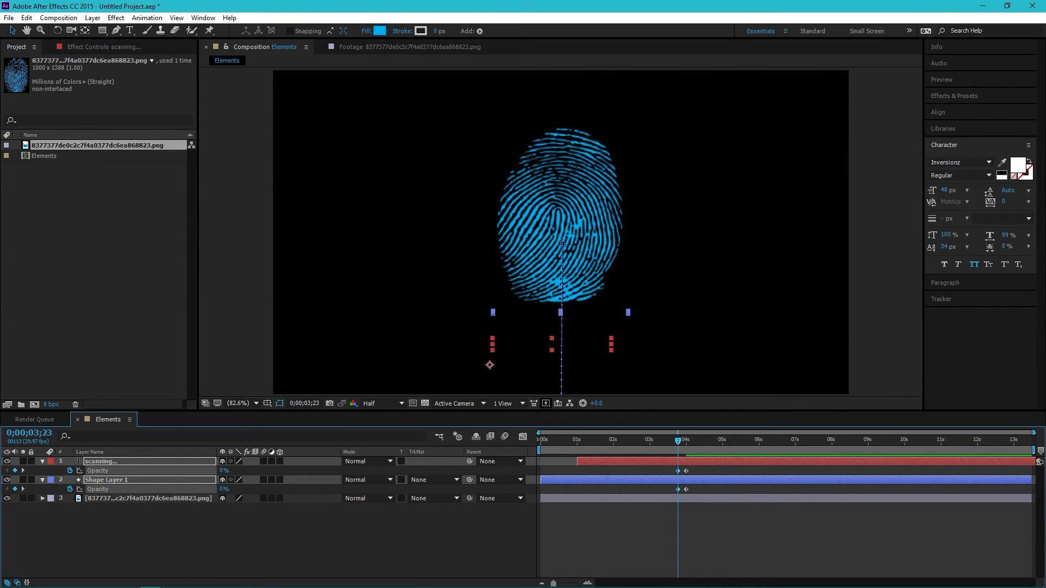
key("ctrl+z")
At 0;00;04;00, set the Opacity of the "scanning..." text layer and Shape Layer 1 to 0%
left_click_drag(677, 441, 685, 441)
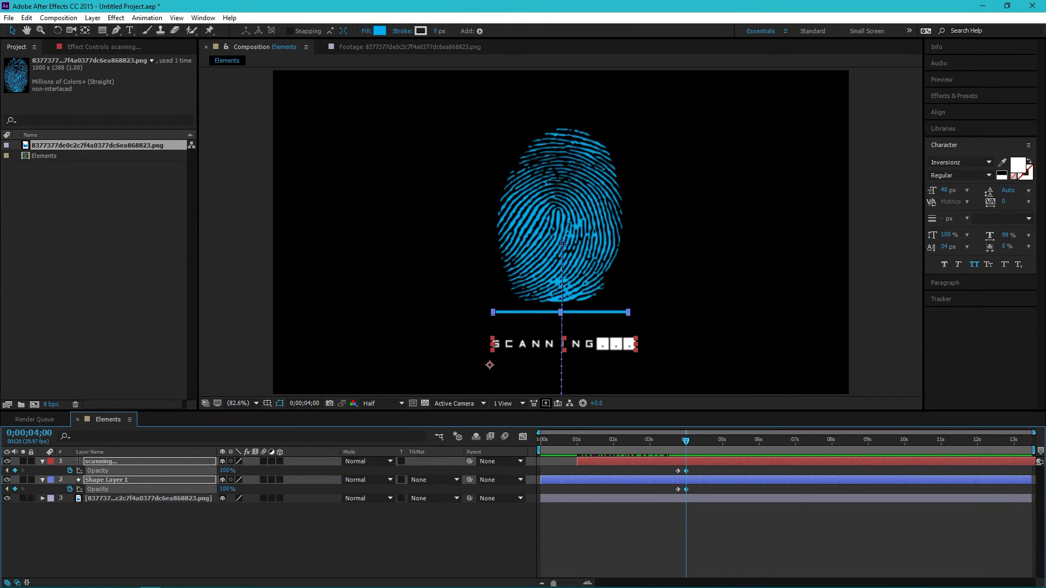
left_click(227, 470)
type("0")
key("Return")
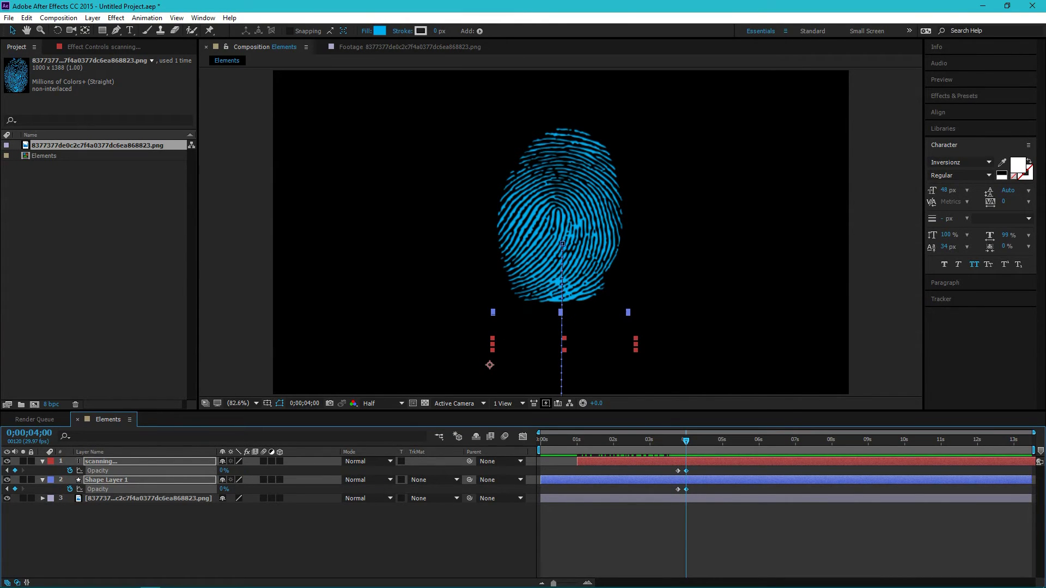
Preview the fade-out of the text and blue bar from 0;00;03;18, and select the bar's layer
left_click_drag(686, 441, 671, 440)
key("F2")
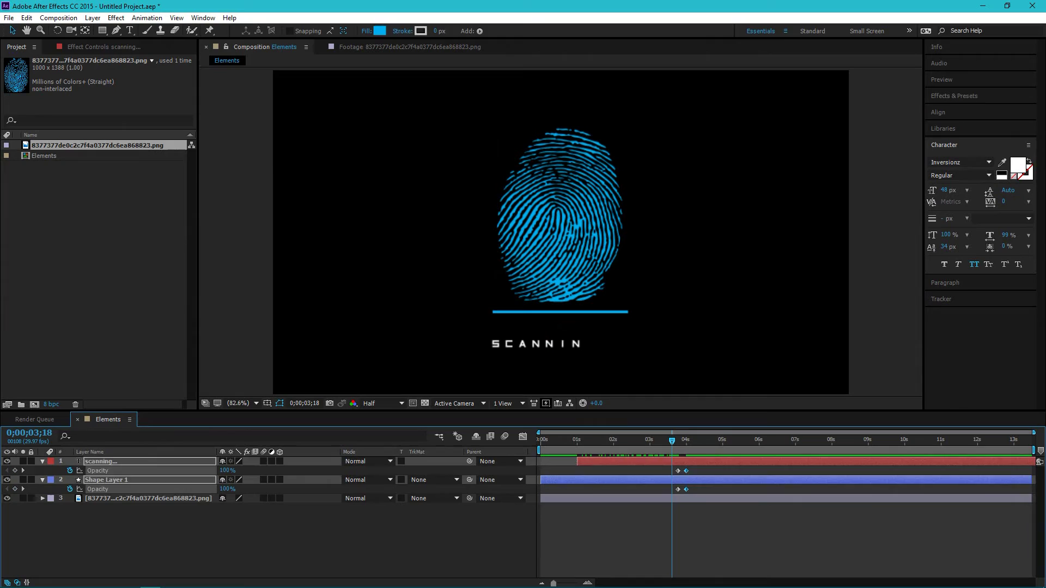
key("space")
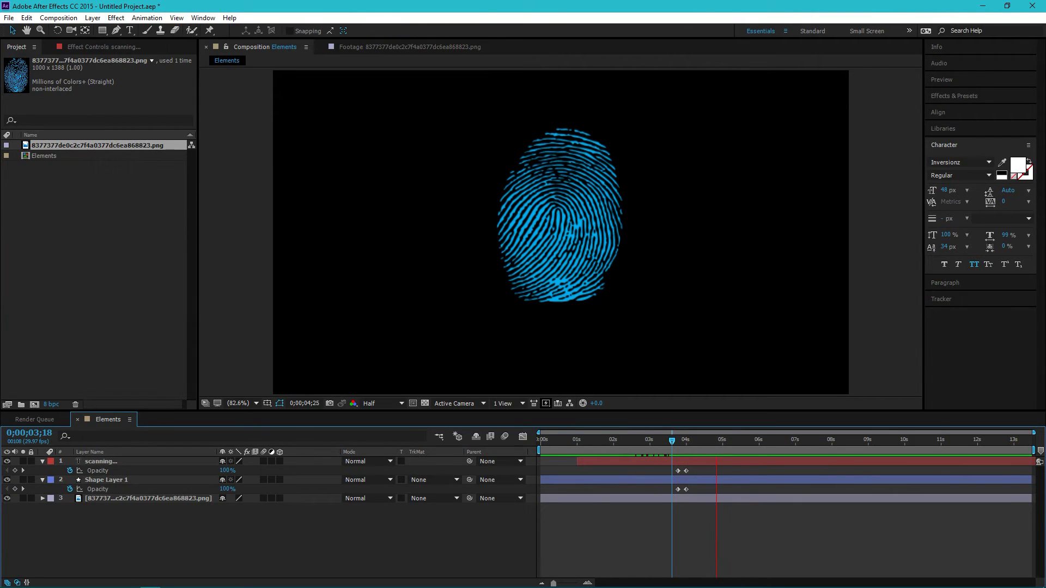
key("space")
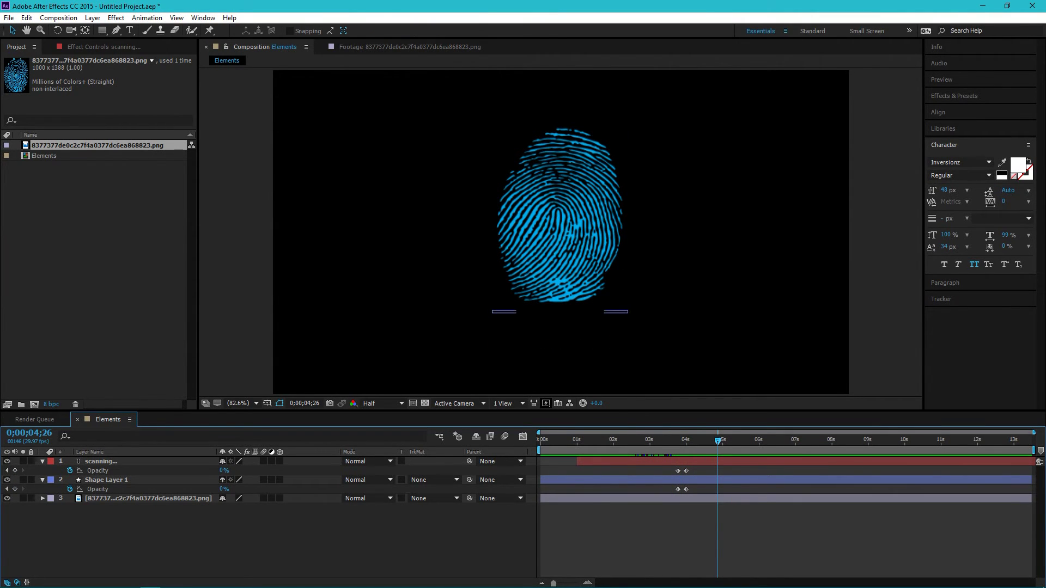
left_click(560, 261)
left_click(560, 312)
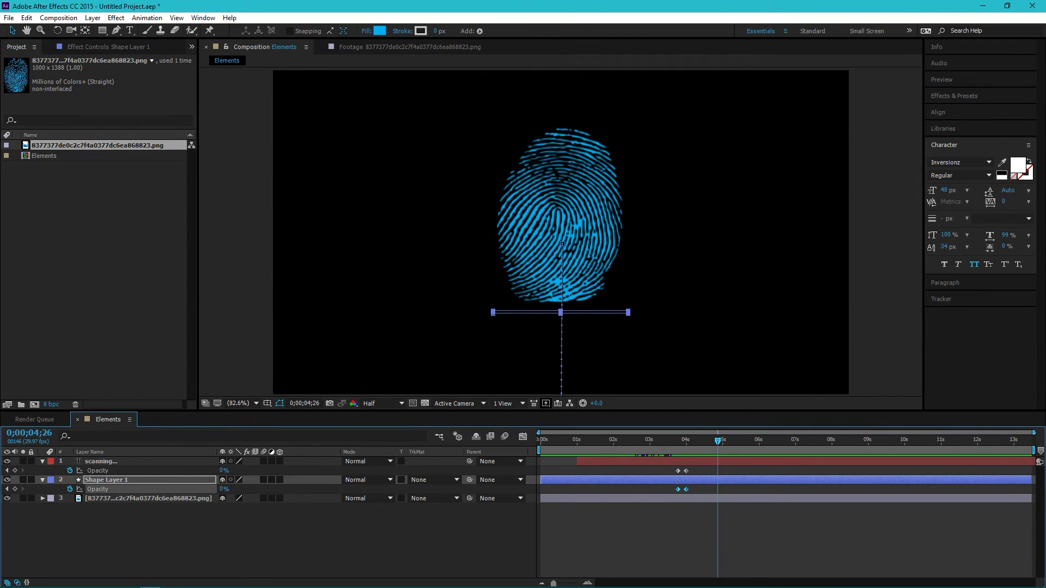
Fade out the fingerprint image layer with Opacity keyframes at 0;00;03;23 and 0;00;04;00, ending at 0%, and preview the fade
left_click(560, 261)
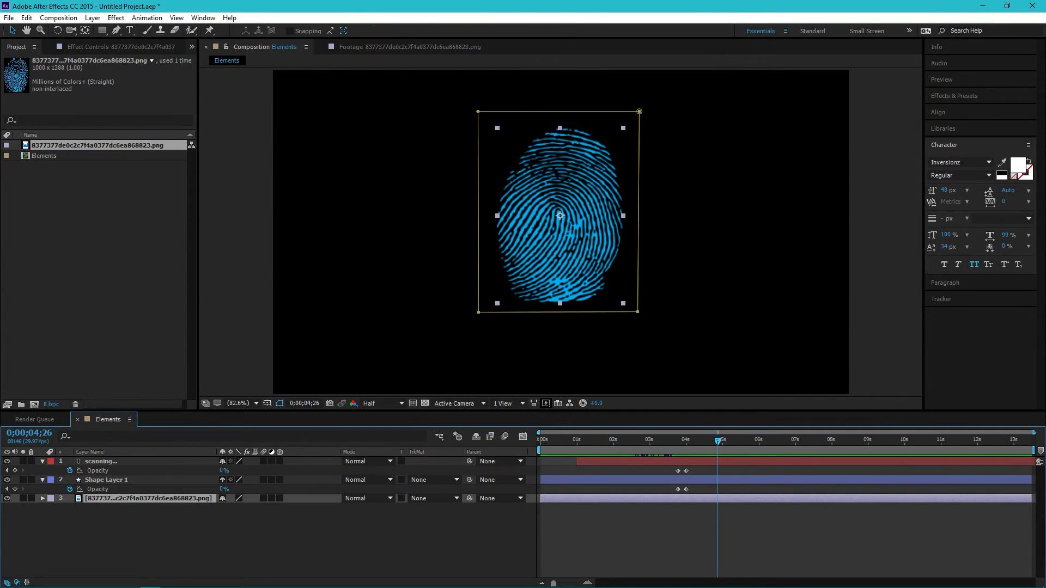
left_click_drag(675, 440, 673, 440)
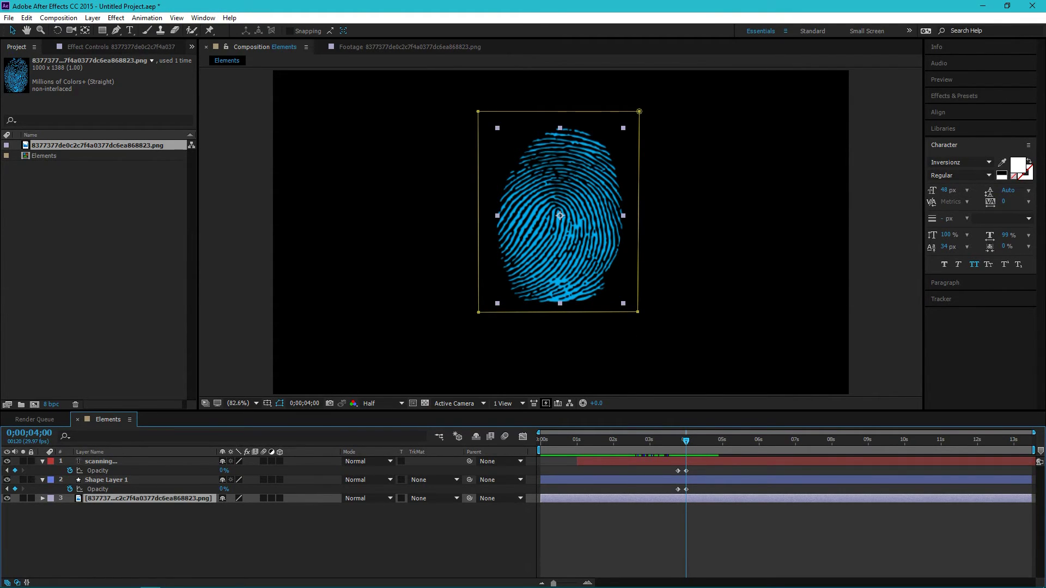
key("t")
left_click_drag(735, 518, 686, 508)
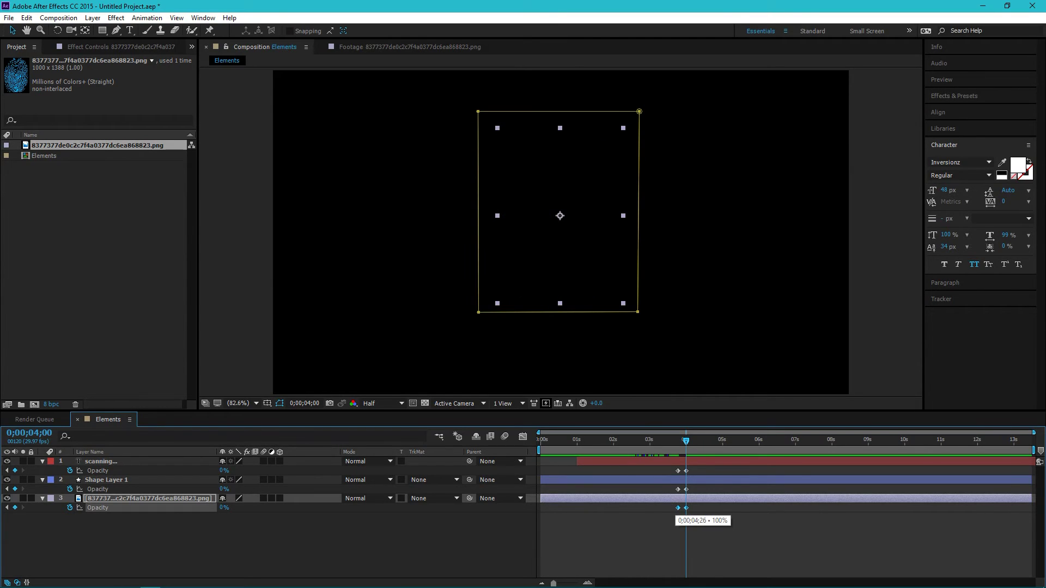
left_click_drag(686, 440, 663, 440)
key("space")
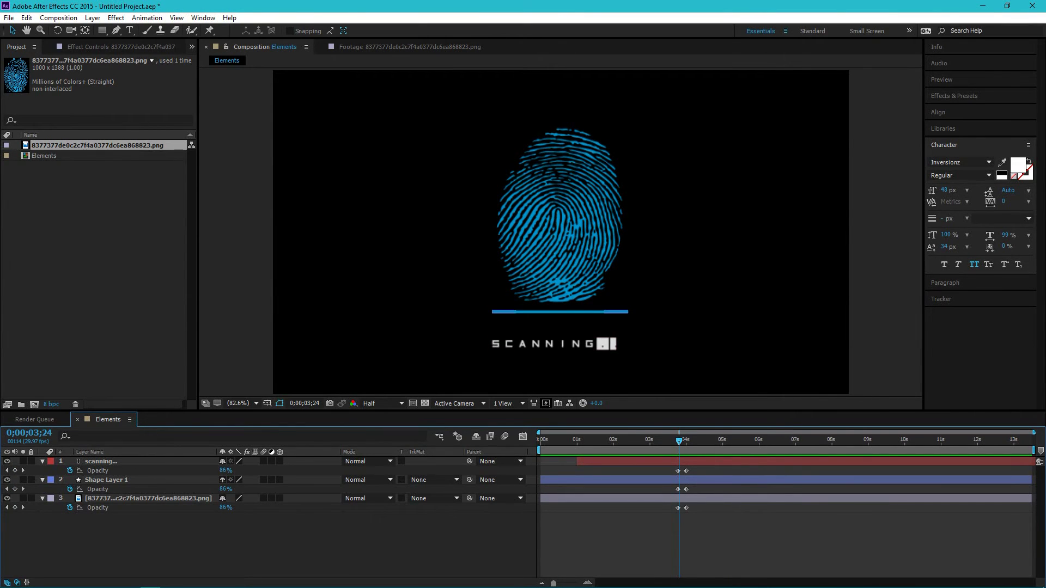
Remove both Opacity keyframes from the "scanning..." text layer
left_click(554, 343)
key("ctrl+shift+a")
left_click_drag(668, 469, 689, 472)
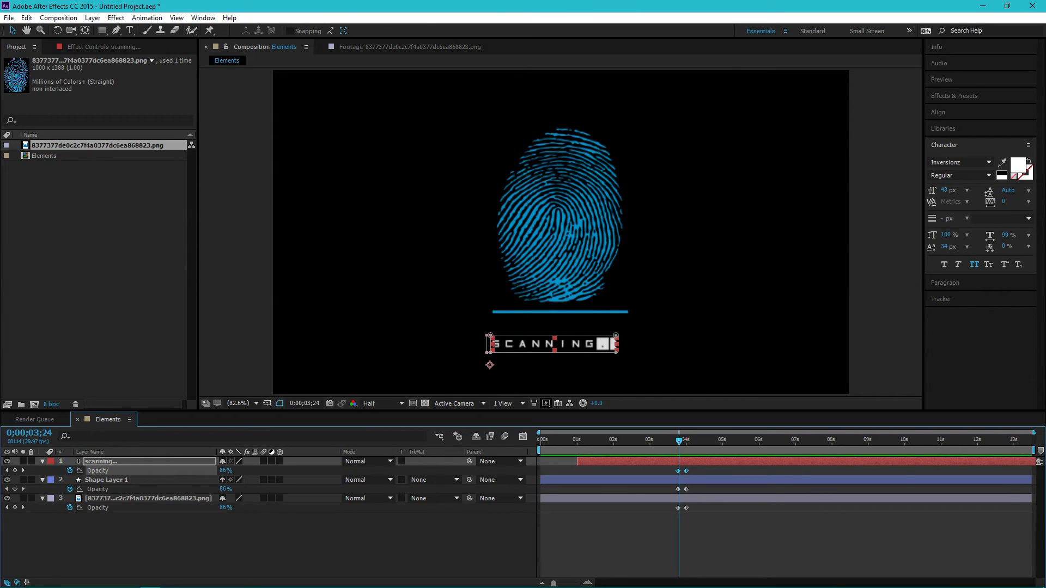
left_click(97, 471)
key("Delete")
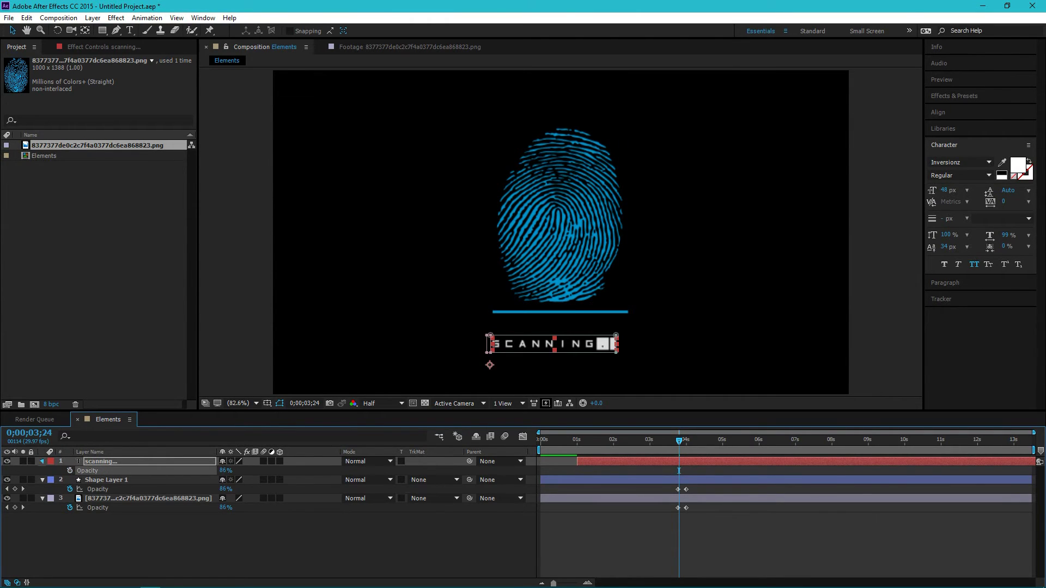
Collapse the properties of all layers and move the current time to 0;00;04;07
left_click(42, 461)
left_click(42, 471)
left_click(42, 479)
left_click(81, 512)
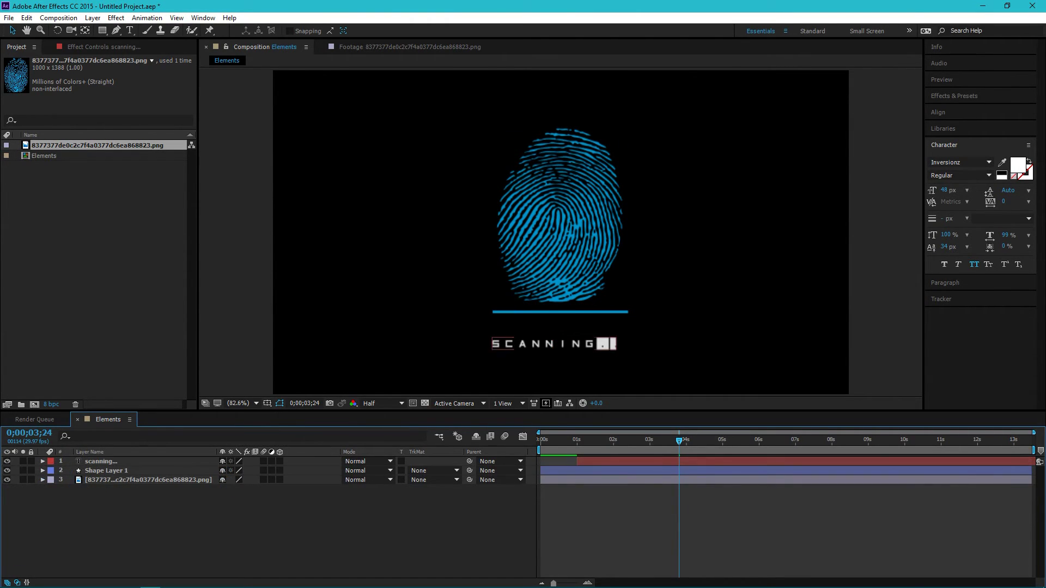
mouse_move(679, 441)
left_mouse_down()
mouse_move(551, 441)
mouse_move(711, 440)
mouse_move(597, 441)
mouse_move(695, 441)
left_mouse_up()
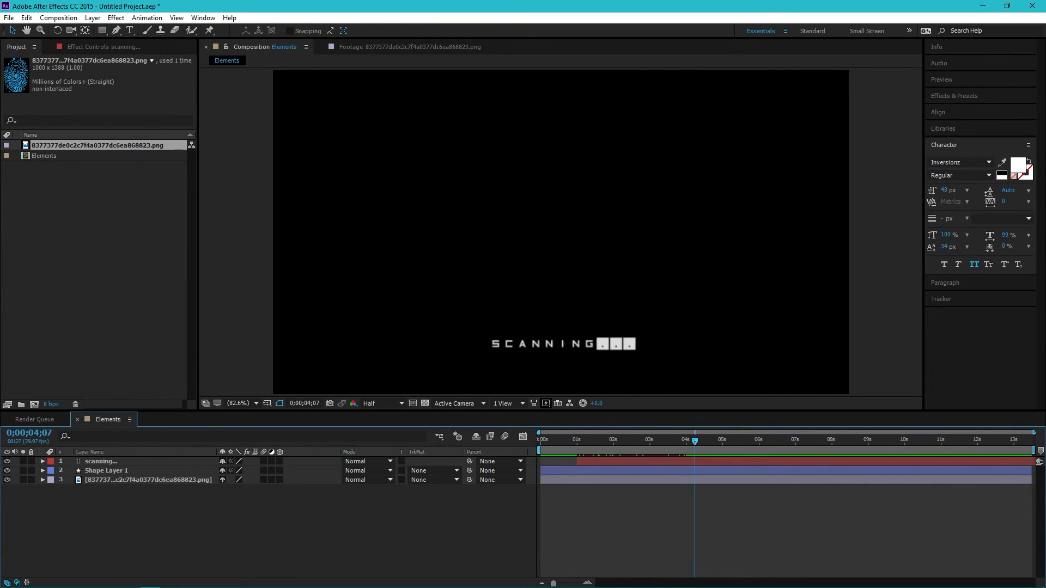
right_click(270, 544)
mouse_move(338, 439)
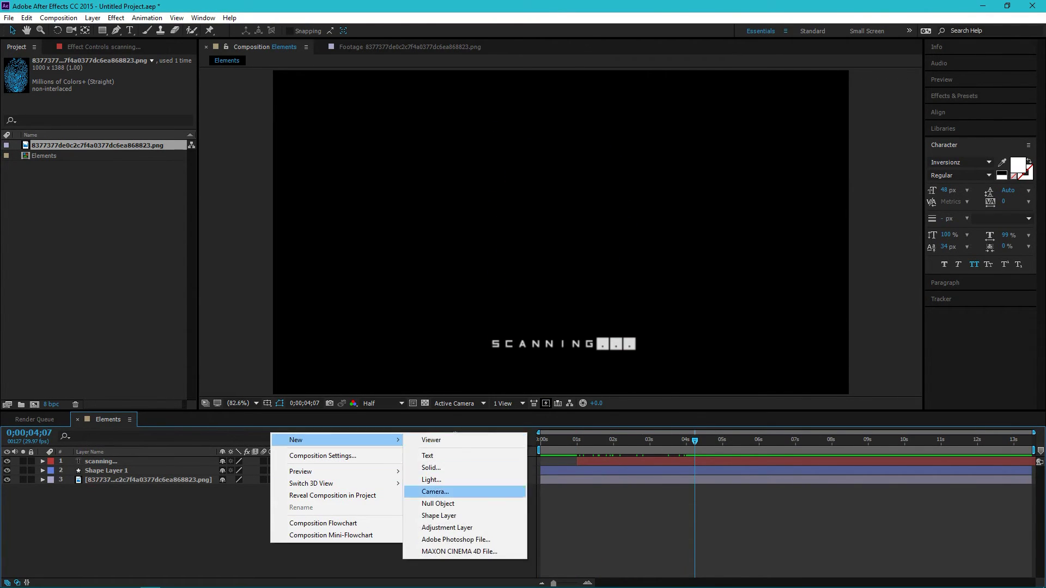
left_click(438, 515)
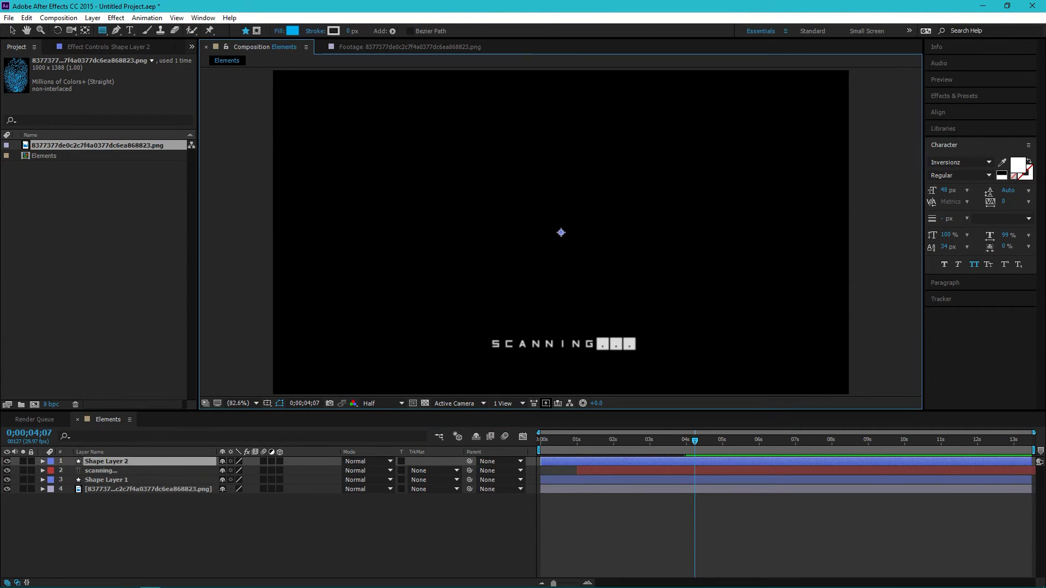
key("q")
key("Delete")
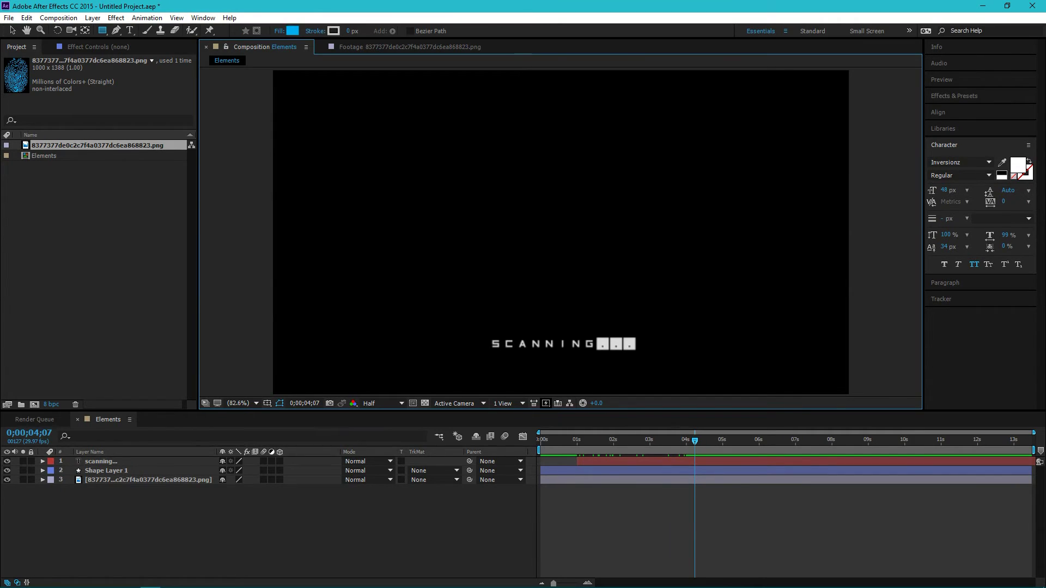
Create a 1280 × 720 px solid layer with the cyan colour 0E9FC3
right_click(197, 421)
mouse_move(223, 426)
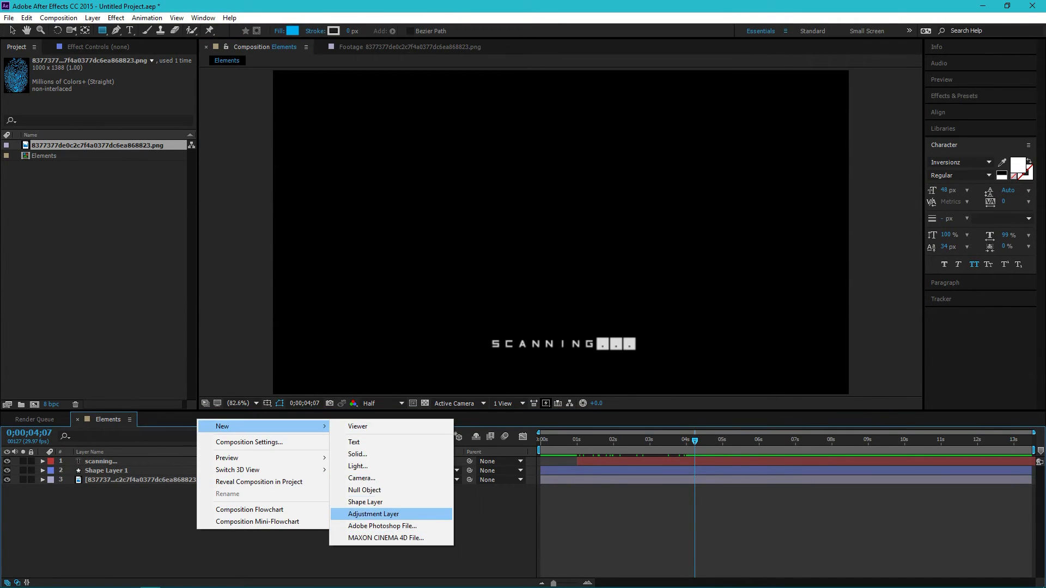
left_click(357, 453)
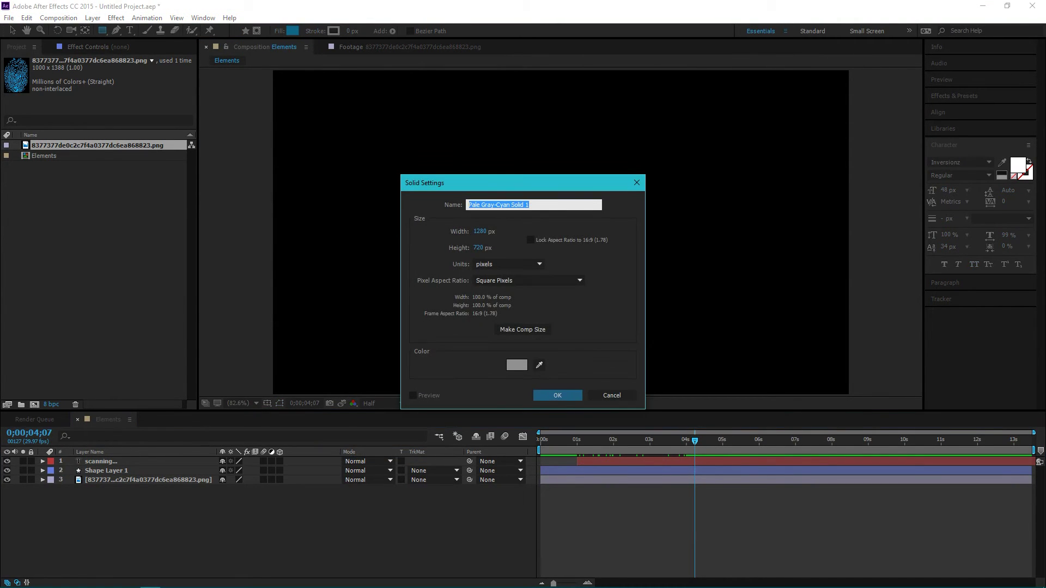
left_click(515, 364)
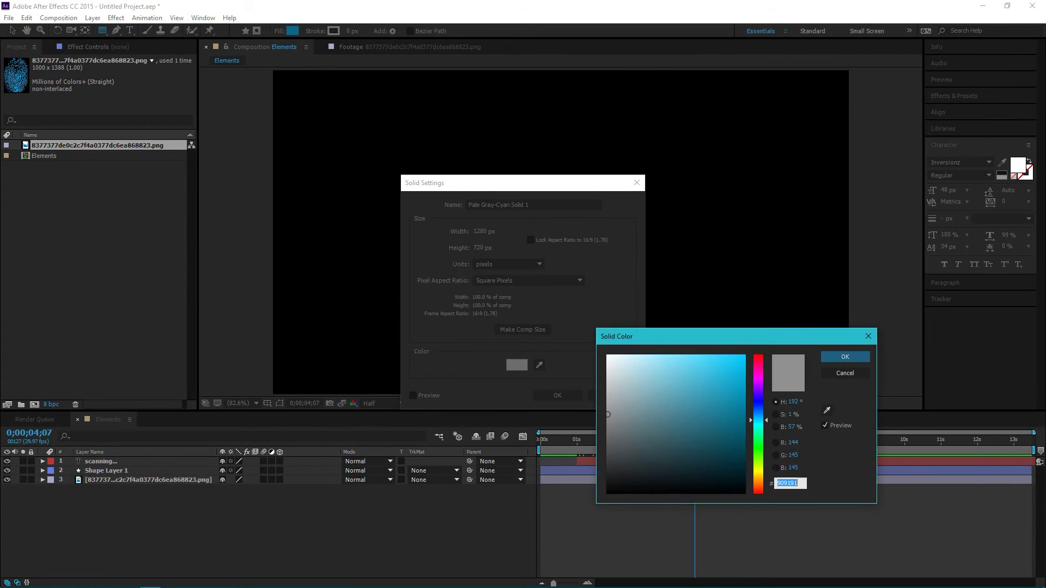
left_click_drag(732, 417, 735, 387)
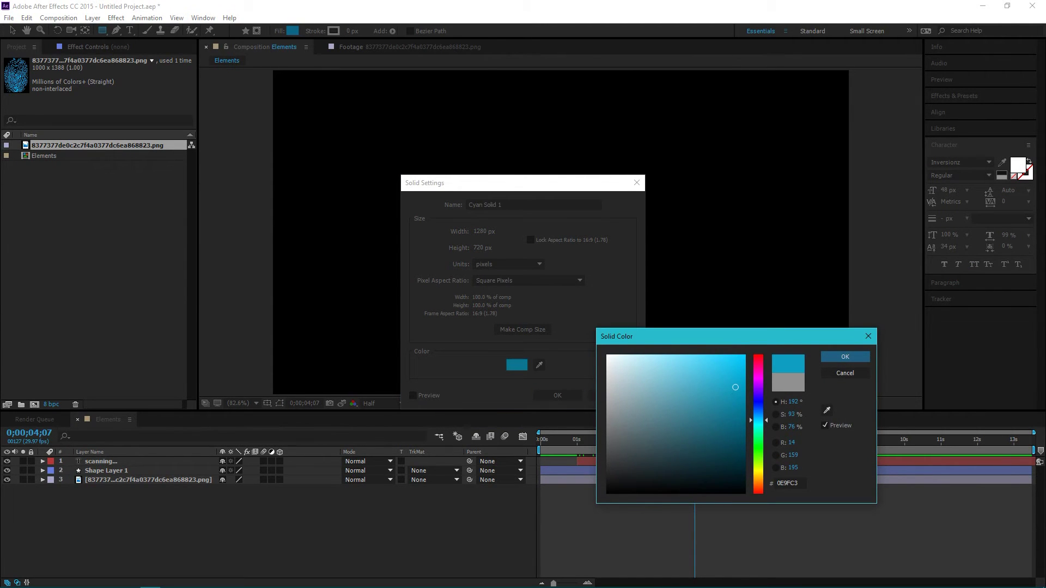
key("Return")
key("Return")
key("Return")
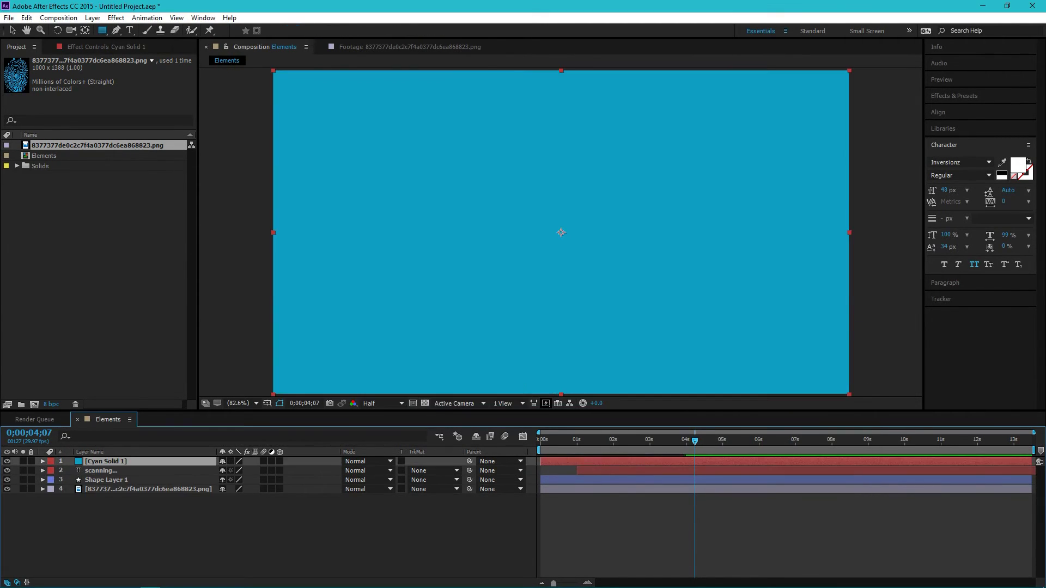
Draw a large, nearly square rectangular mask around the centre of the cyan solid
left_click(102, 30)
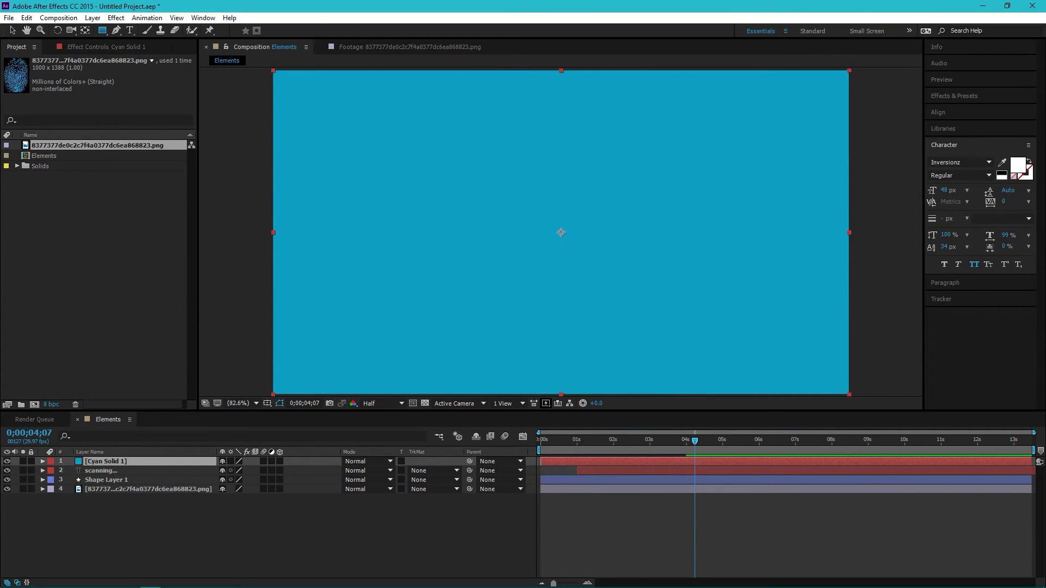
left_click_drag(404, 95, 725, 380)
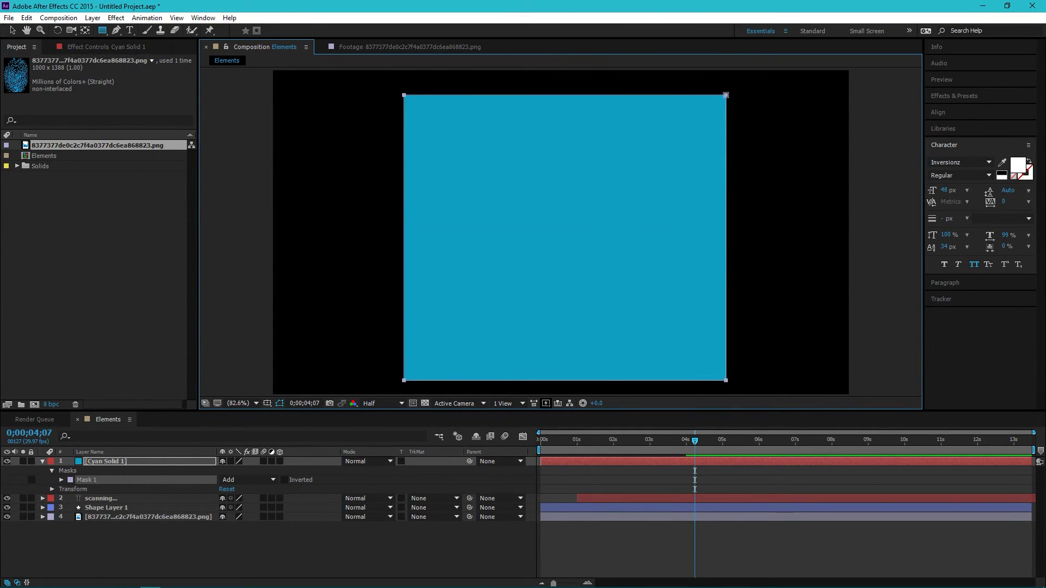
left_click(106, 461)
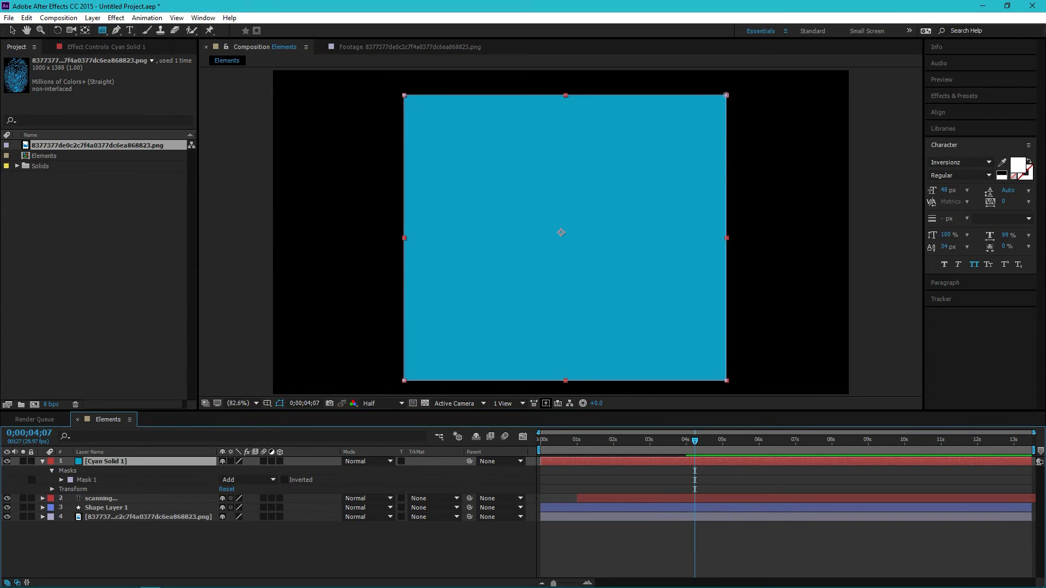
Duplicate the cyan solid's mask, keeping the original in Add mode and setting the duplicate to Subtract
left_click(87, 480)
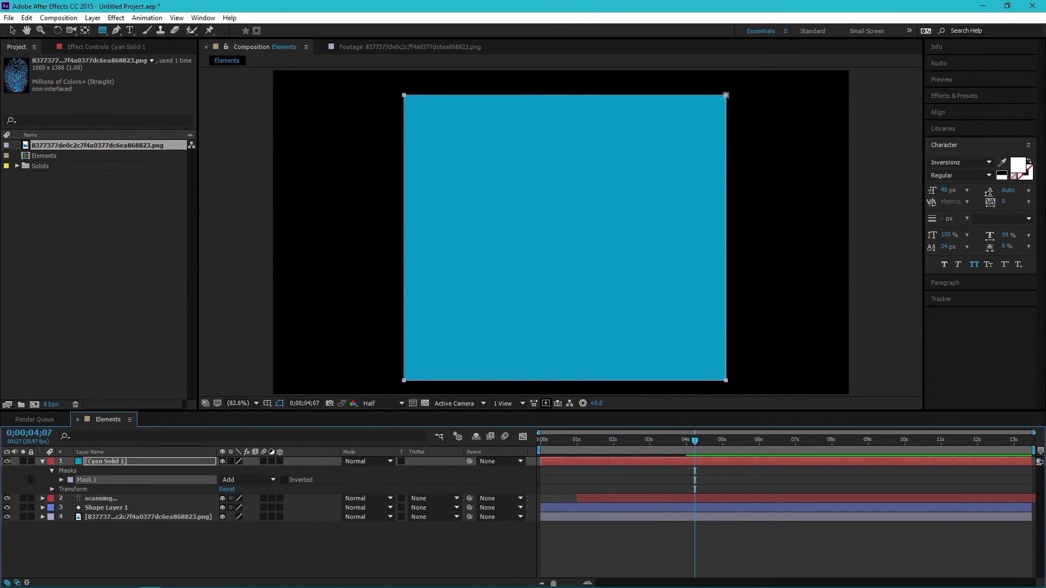
key("ctrl+d")
left_click(248, 479)
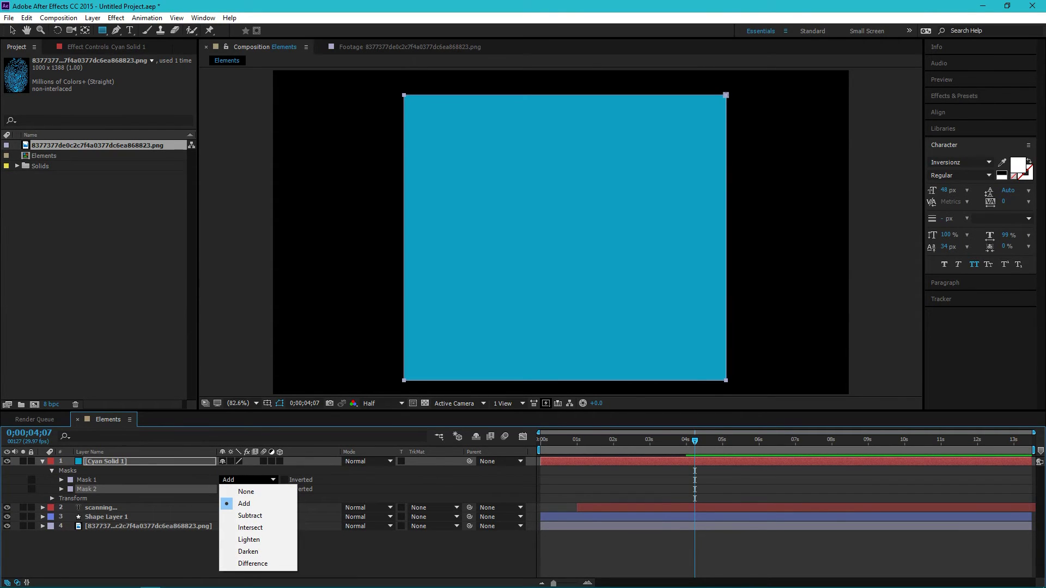
left_click(250, 515)
left_click(248, 489)
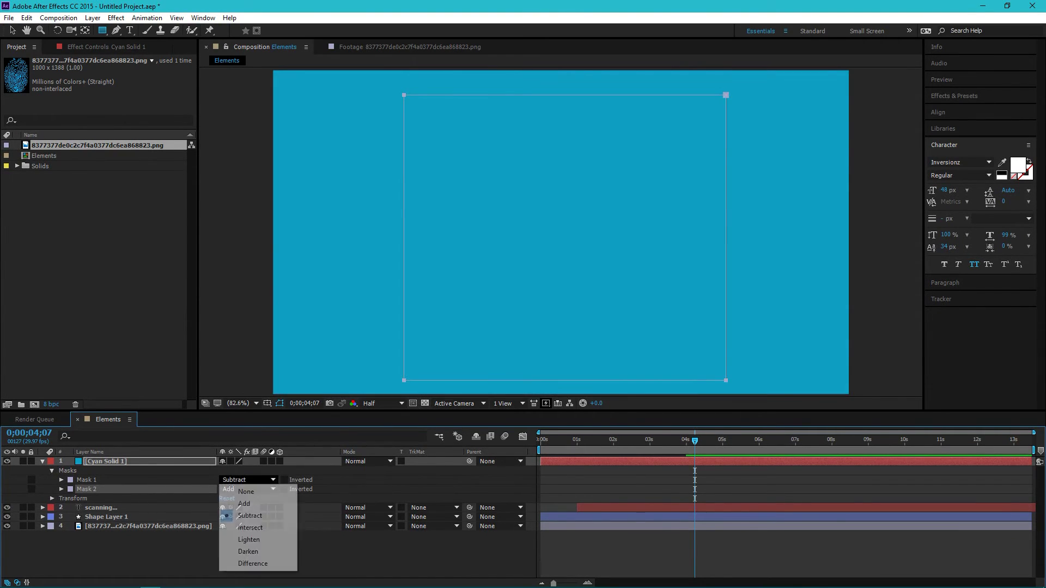
left_click(244, 503)
left_click(248, 488)
left_click(250, 524)
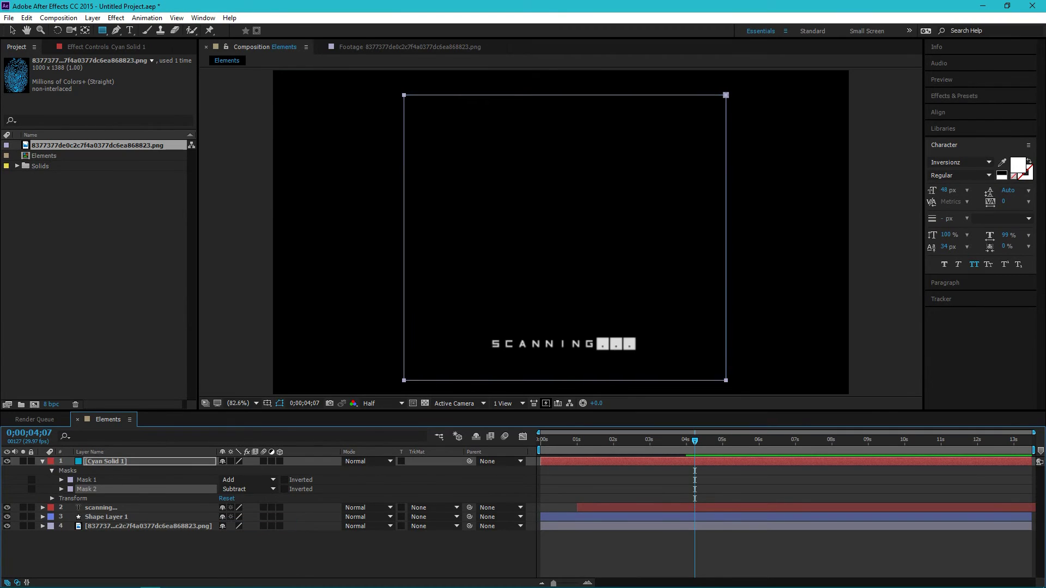
Set the Mask Feather to 719 pixels on the cyan solid's Add mask and 1000 pixels on its Subtract mask
left_click(62, 480)
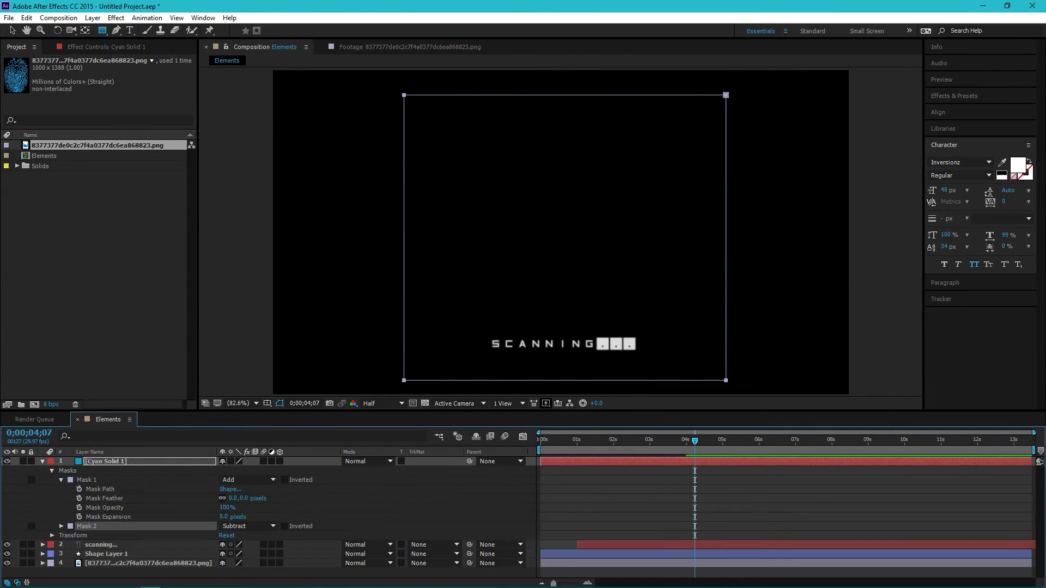
left_click_drag(238, 498, 556, 450)
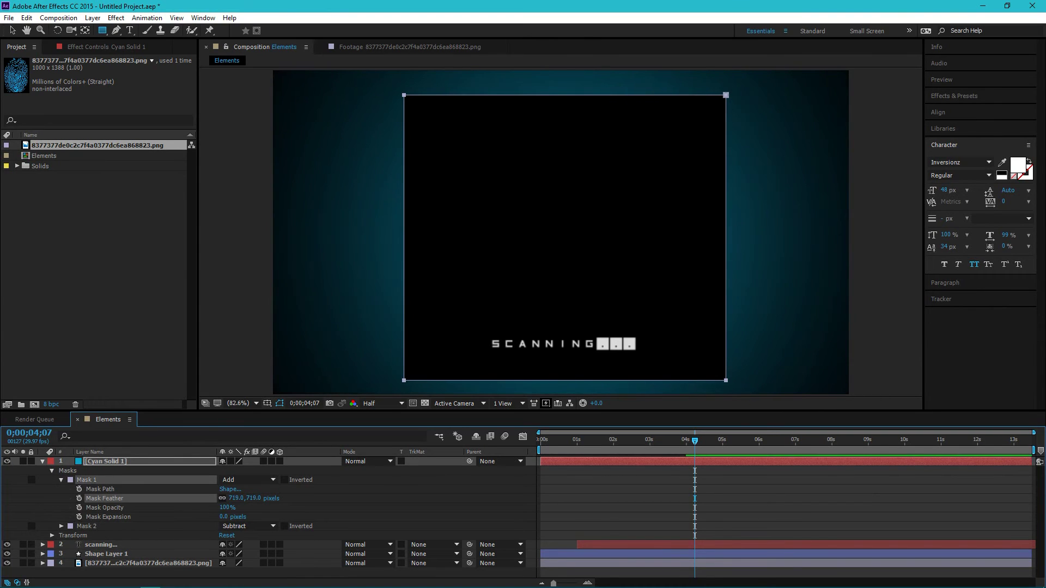
left_click(61, 526)
left_click_drag(238, 544, 414, 544)
left_click(99, 535)
key("F2")
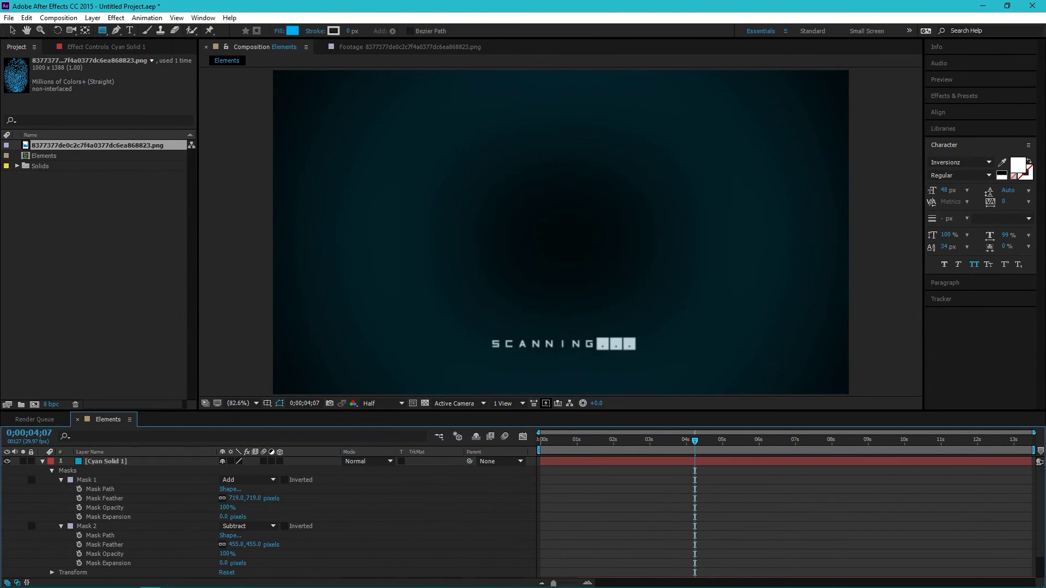
left_click_drag(238, 544, 316, 544)
key("F2")
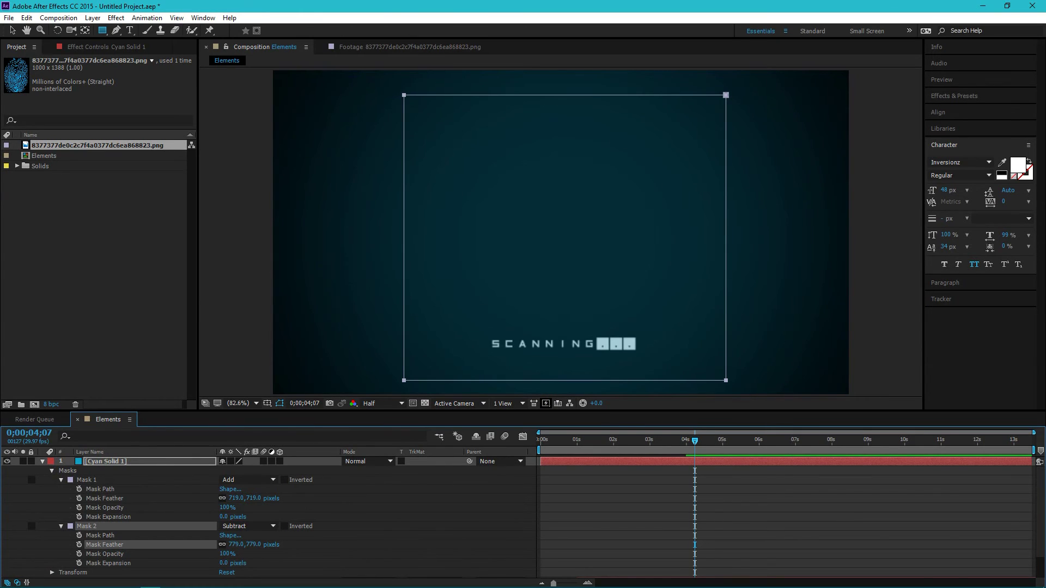
left_click_drag(238, 544, 324, 544)
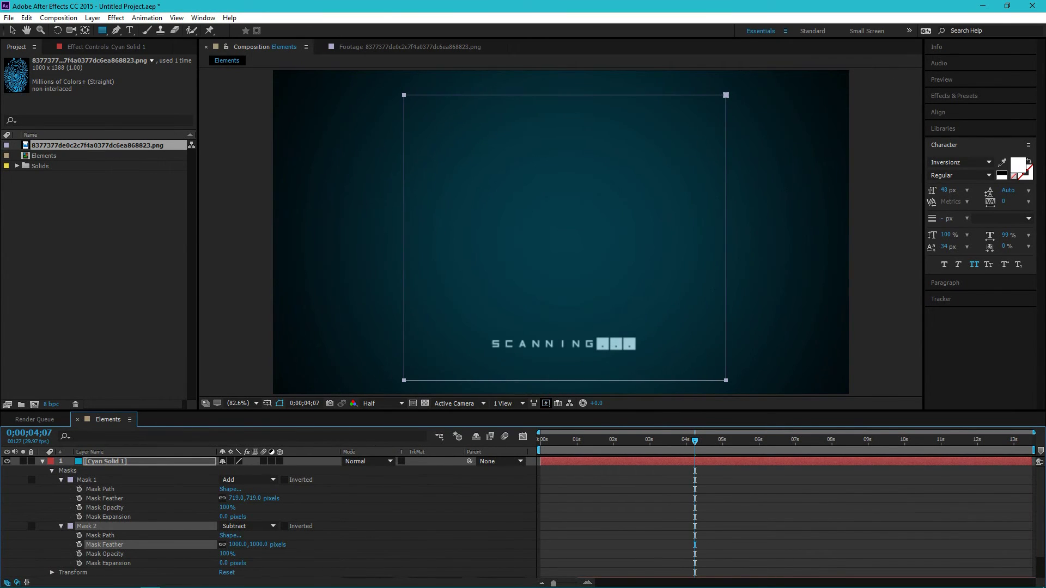
scroll(267, 517, "down", 1)
scroll(267, 517, "up", 1)
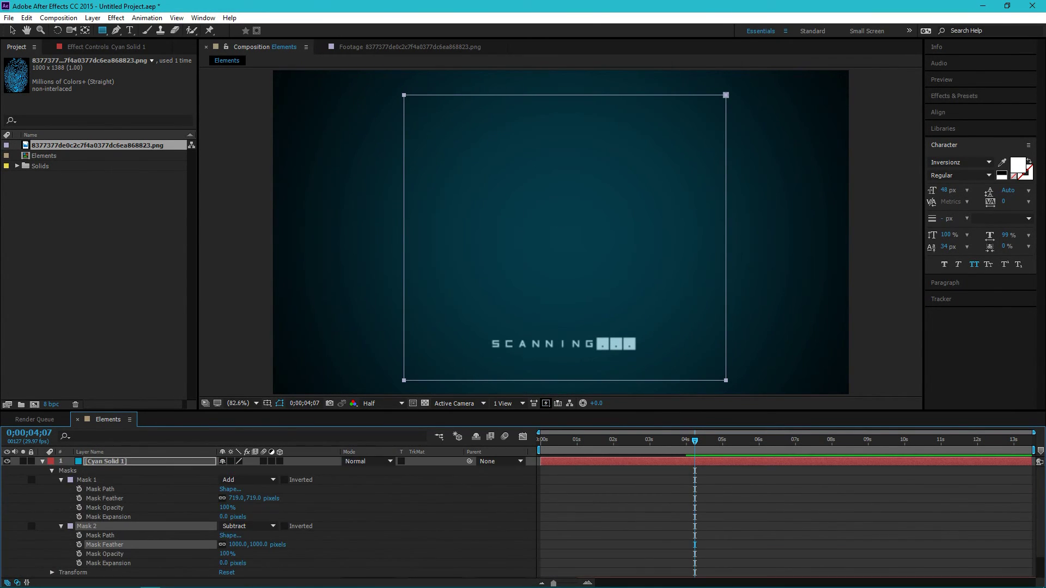
Collapse the cyan solid's properties, move the "scanning..." text layer above it in the layer stack, and preview the composition
key("u")
key("ctrl+shift+a")
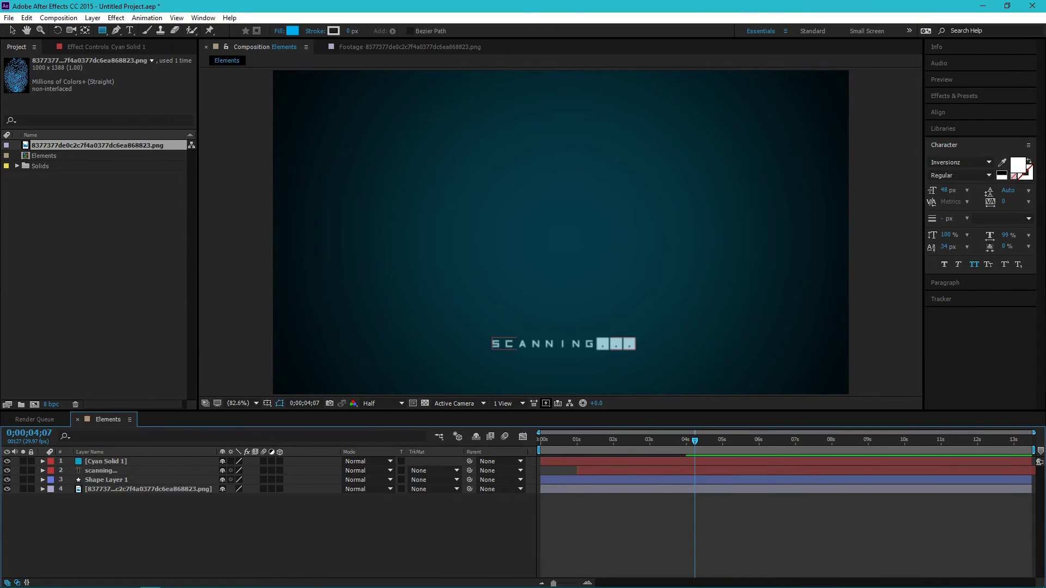
left_click_drag(109, 471, 110, 457)
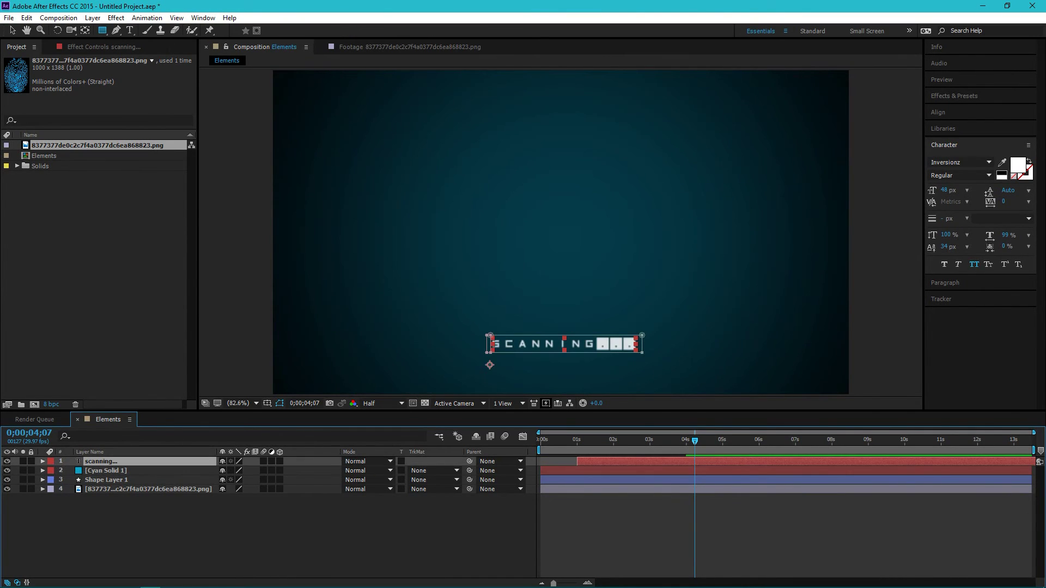
key("space")
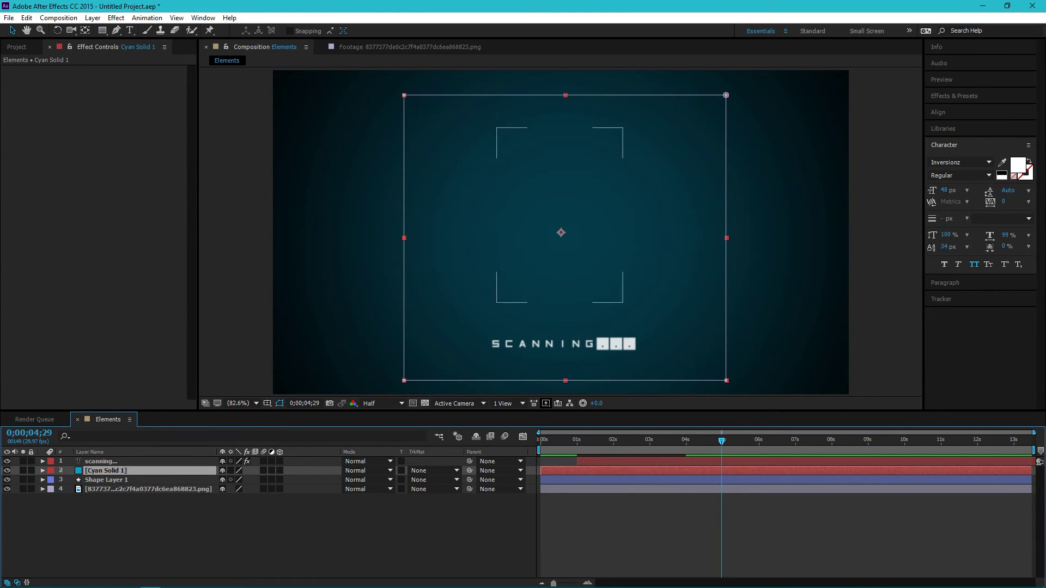
Apply the Venetian Blinds effect to the cyan solid layer
left_click(116, 17)
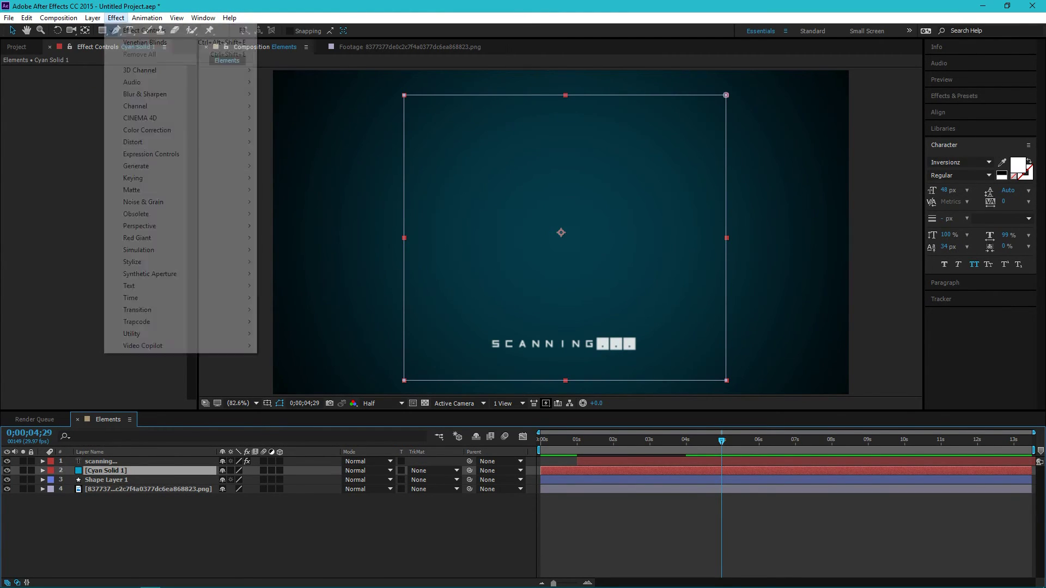
mouse_move(163, 321)
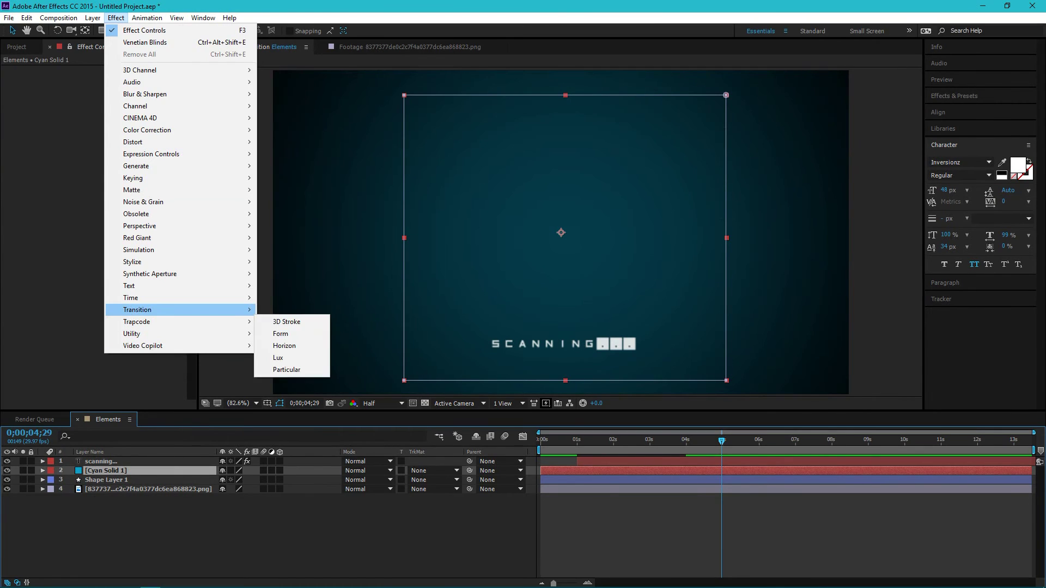
left_click(294, 501)
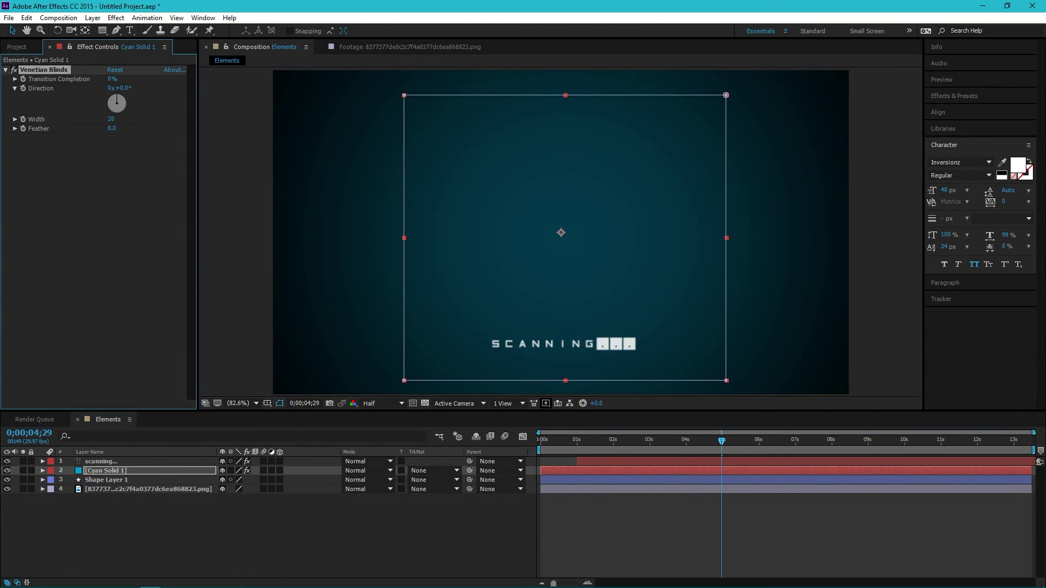
Set the Venetian Blinds on the cyan solid to 16% Transition Completion, Width 12 and Direction 90°, and preview the animation
mouse_move(112, 79)
left_mouse_down()
mouse_move(140, 79)
mouse_move(118, 79)
left_mouse_up()
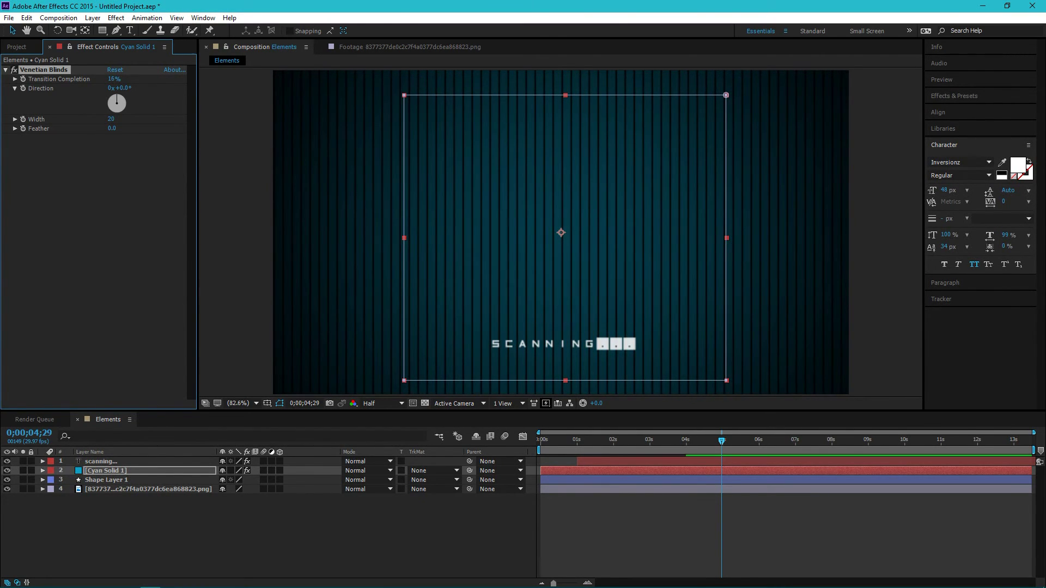
mouse_move(117, 119)
left_mouse_down()
mouse_move(142, 119)
mouse_move(99, 119)
left_mouse_up()
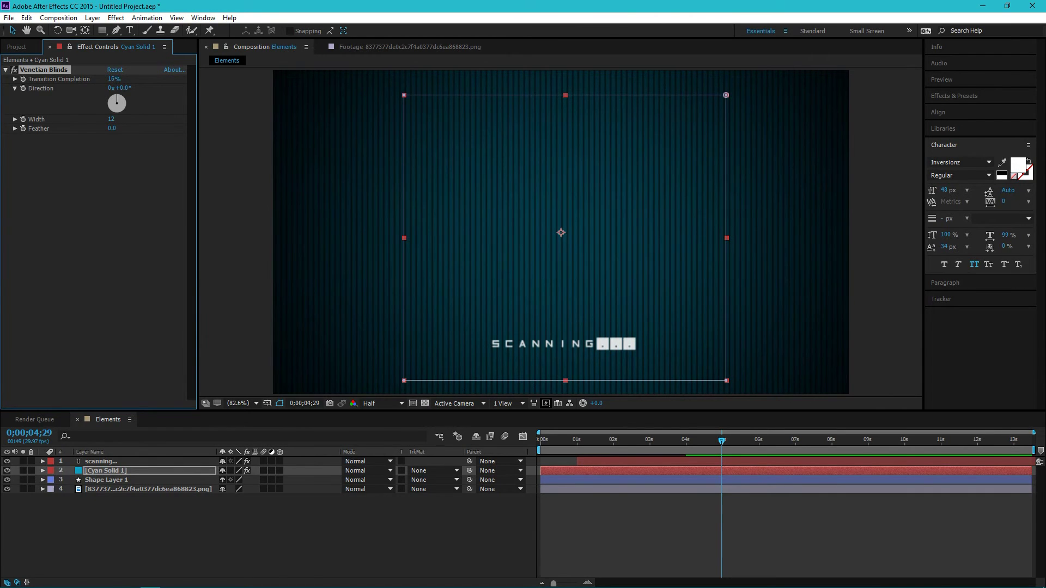
left_click_drag(116, 97, 125, 104)
left_click(122, 88)
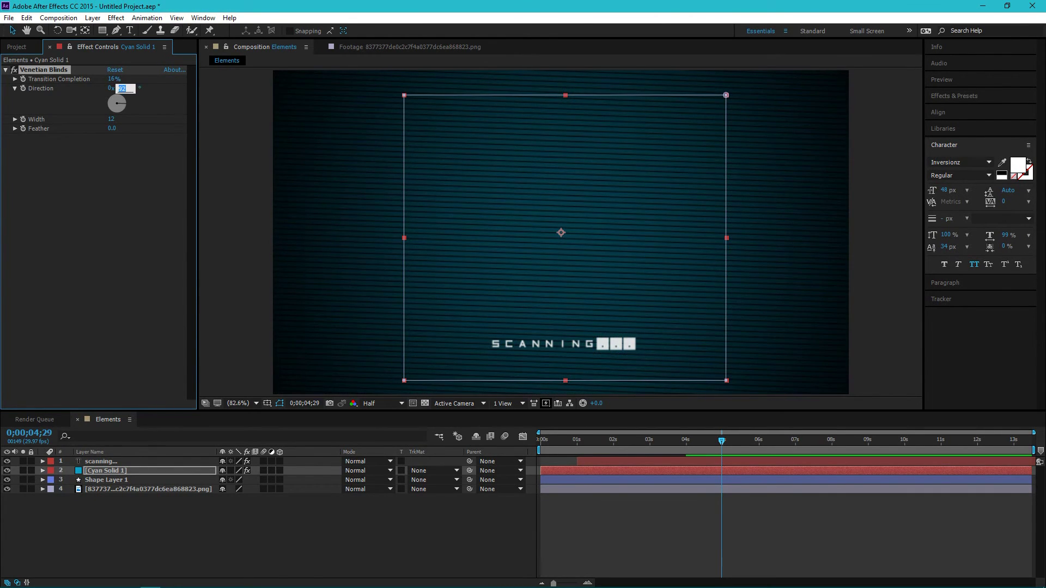
type("90")
key("Return")
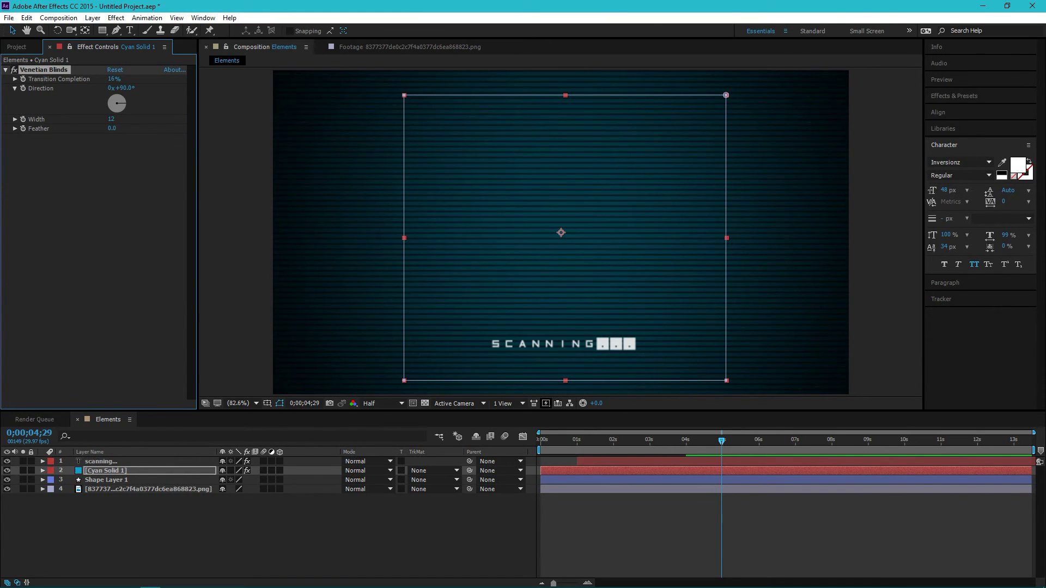
left_click_drag(721, 440, 624, 440)
key("space")
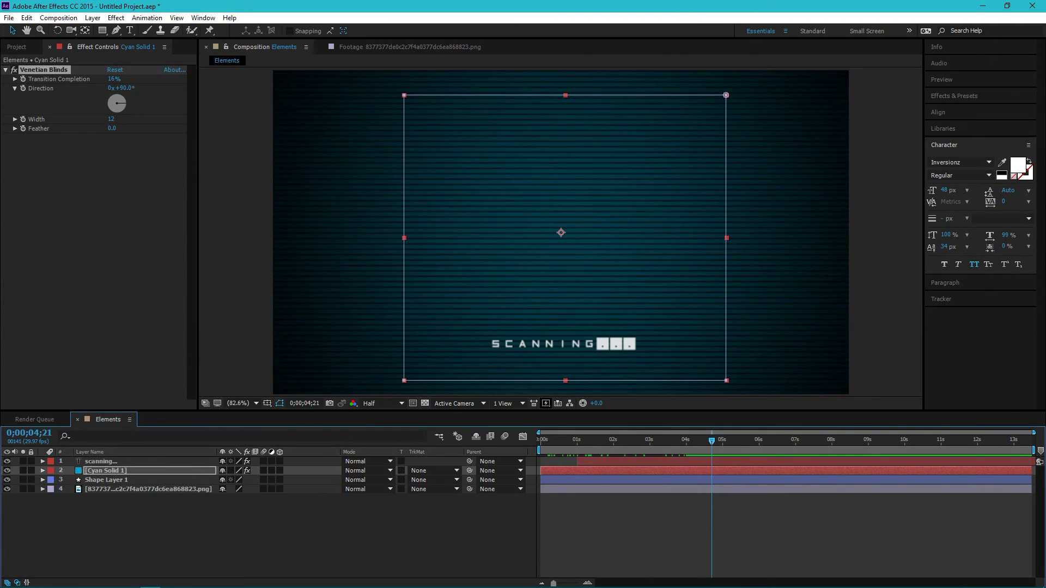
left_click_drag(701, 440, 667, 440)
key("ctrl+shift+a")
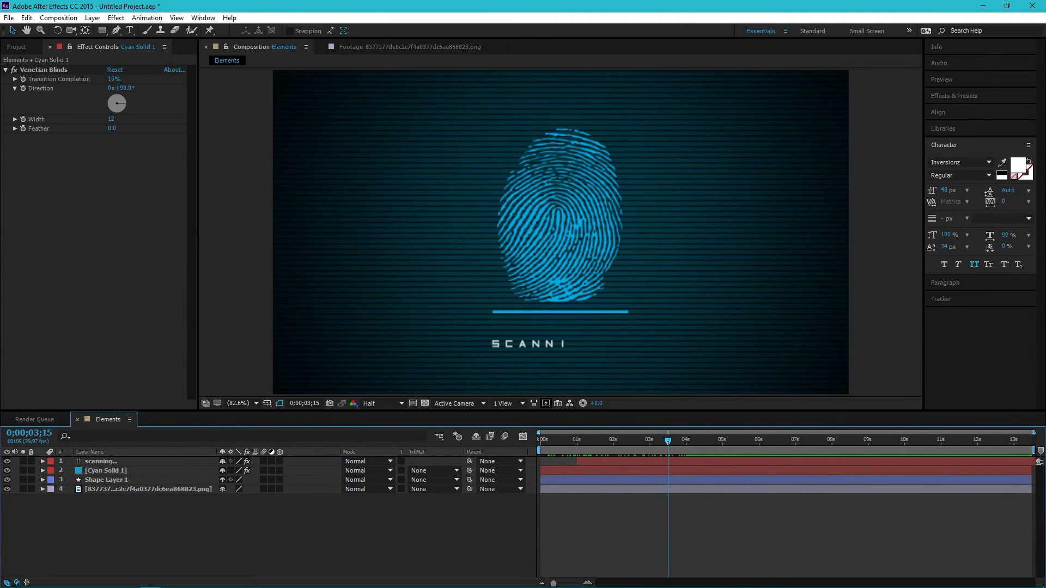
Set the Mask Feather to 115 pixels on the cyan solid's Add mask and 466 pixels on its Subtract mask, collapsing the layer
left_click(105, 470)
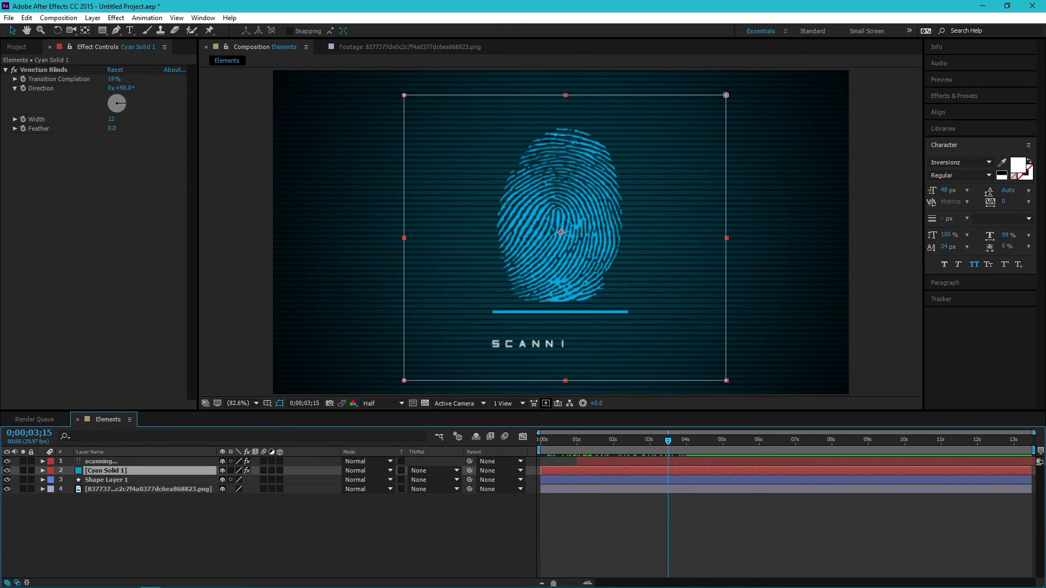
key("m")
key("m")
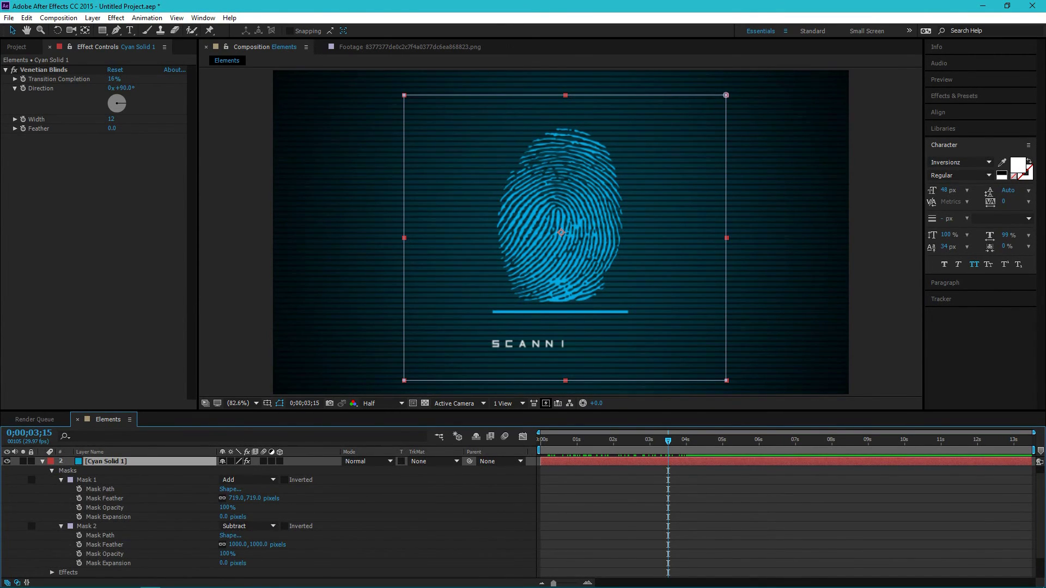
left_click_drag(236, 497, 220, 498)
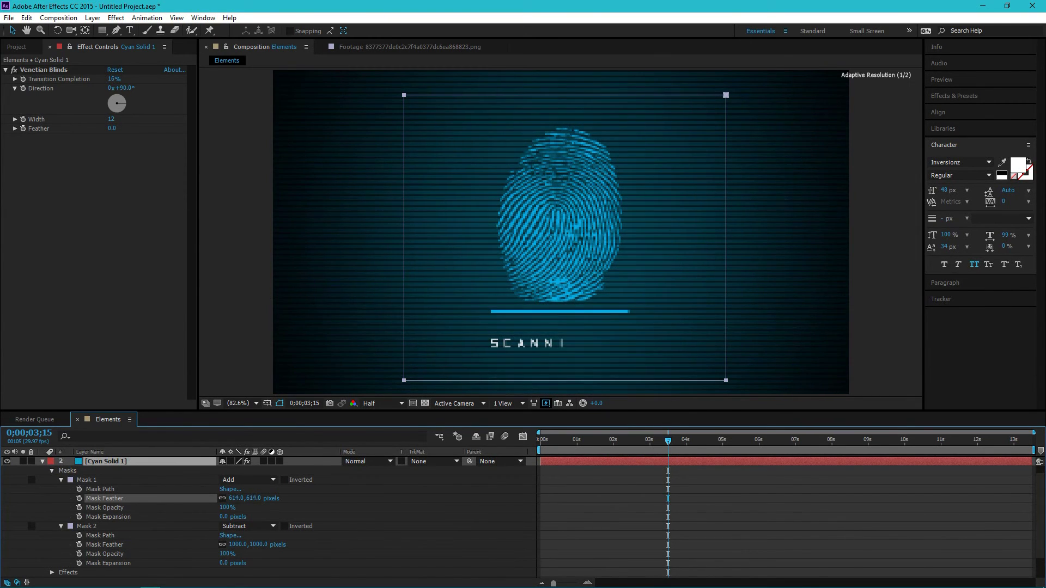
left_click_drag(151, 497, 39, 498)
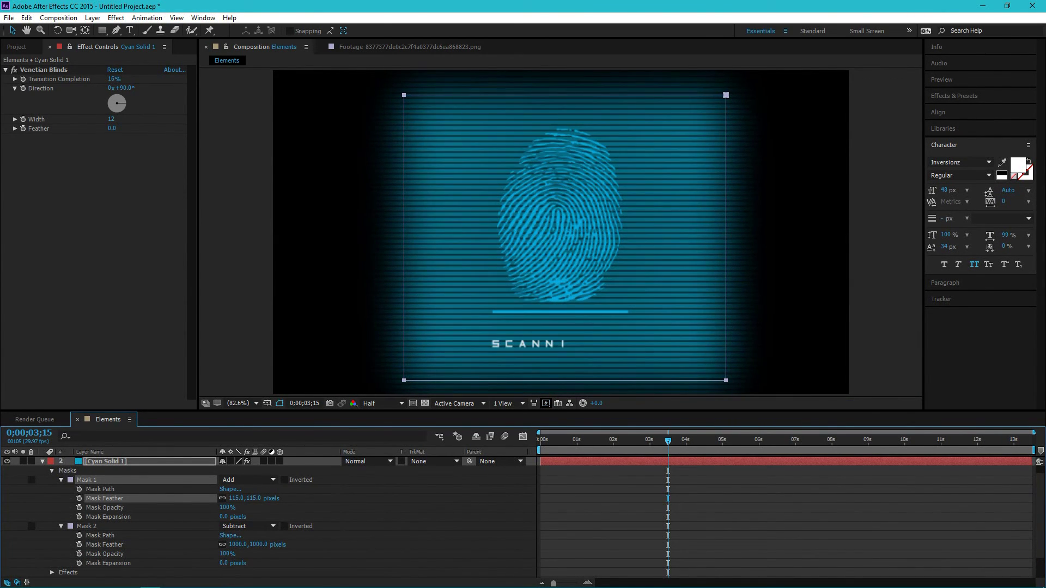
left_click_drag(239, 544, 78, 544)
left_click(87, 526)
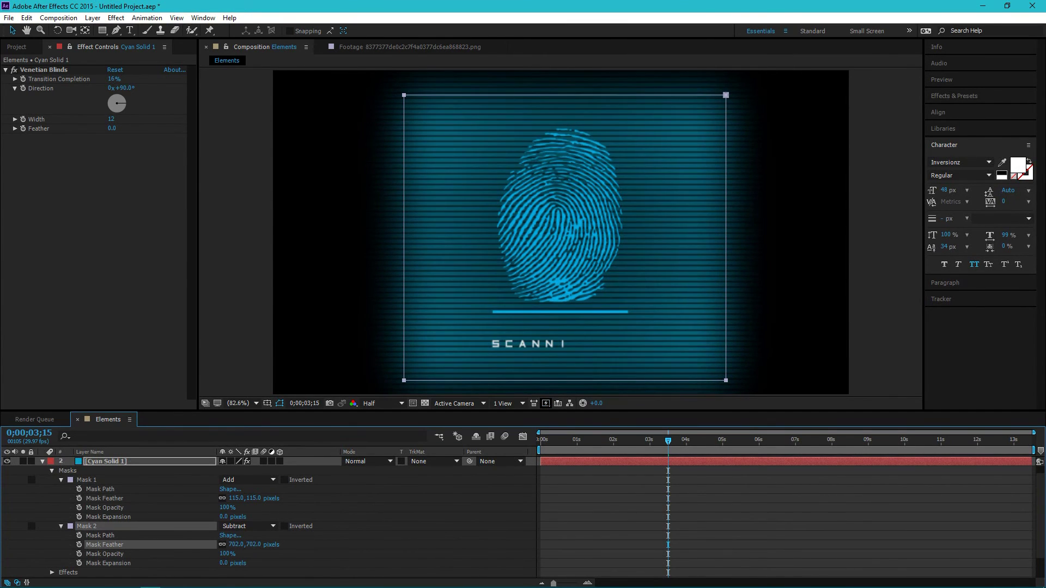
left_click_drag(254, 544, 226, 544)
left_click_drag(668, 440, 711, 440)
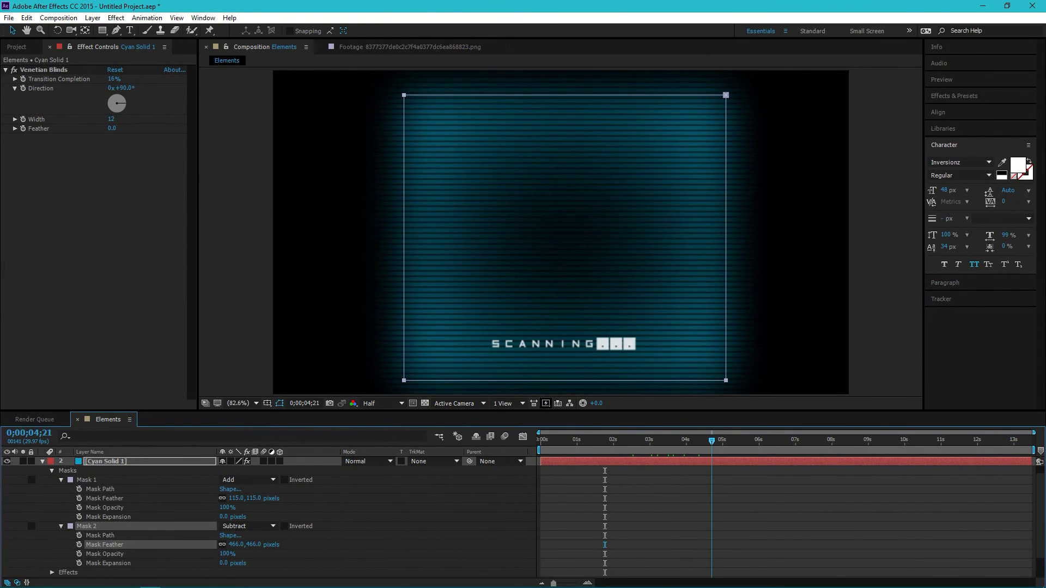
key("u")
key("F2")
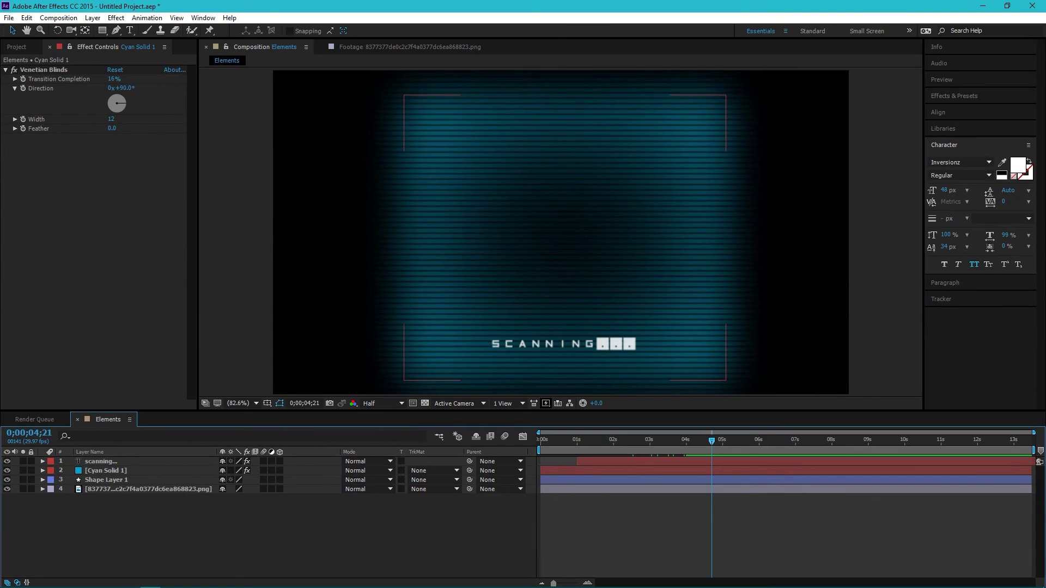
key("q")
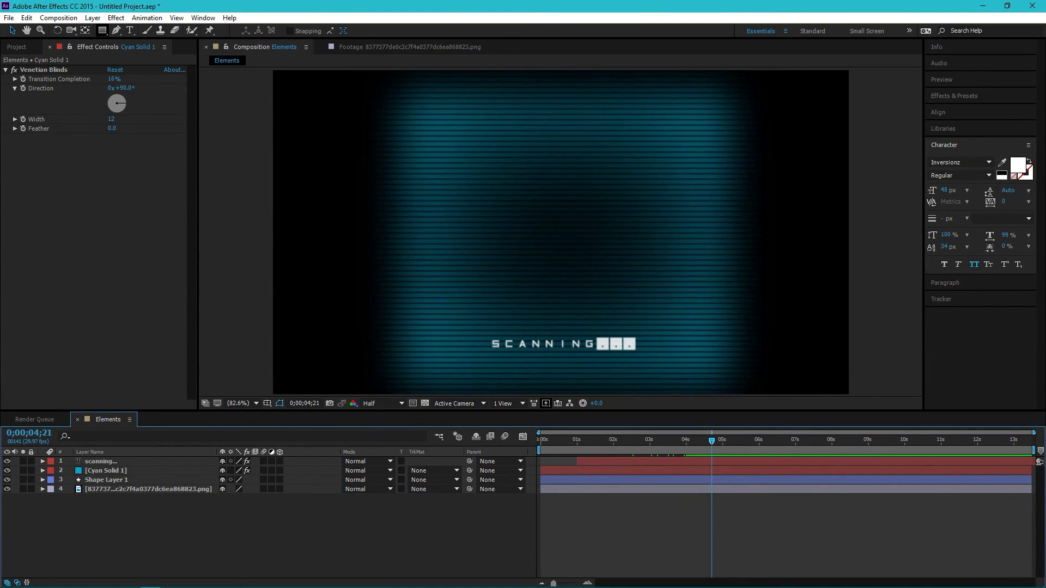
Add an Opacity keyframe of 100% to the "scanning..." text layer at 0;00;06;00
left_click_drag(712, 440, 759, 439)
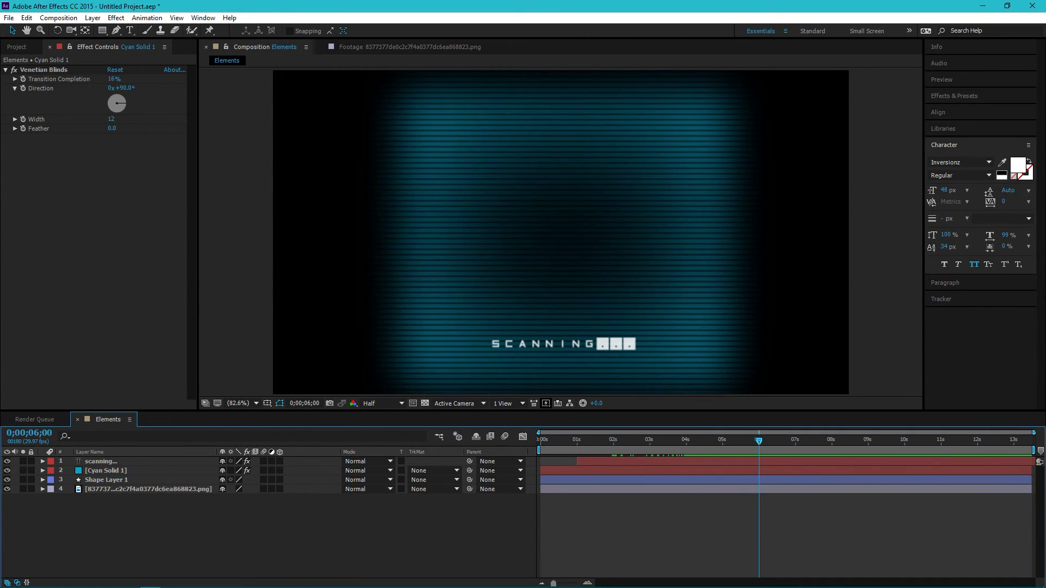
left_click(759, 462)
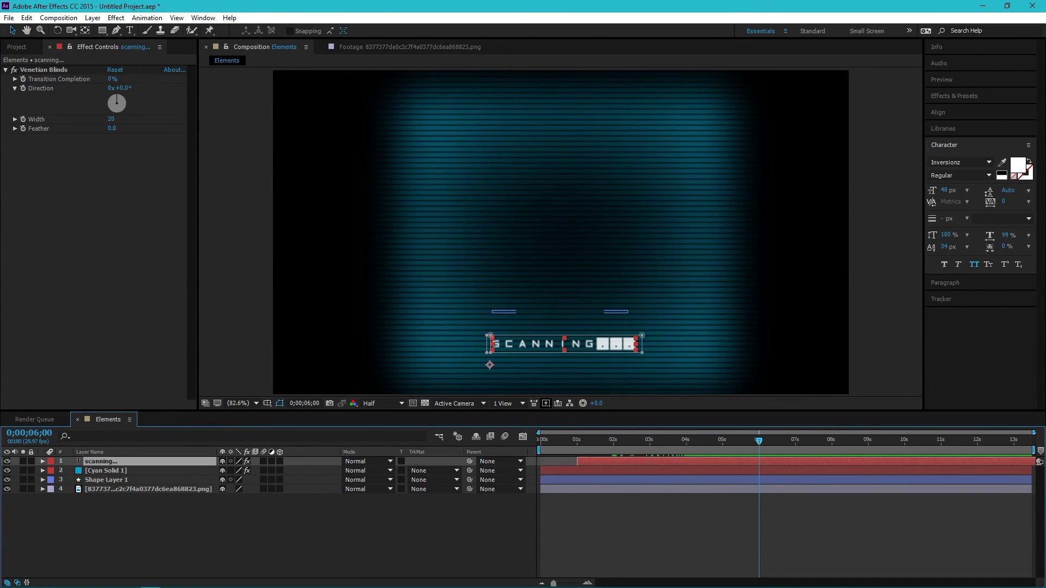
key("t")
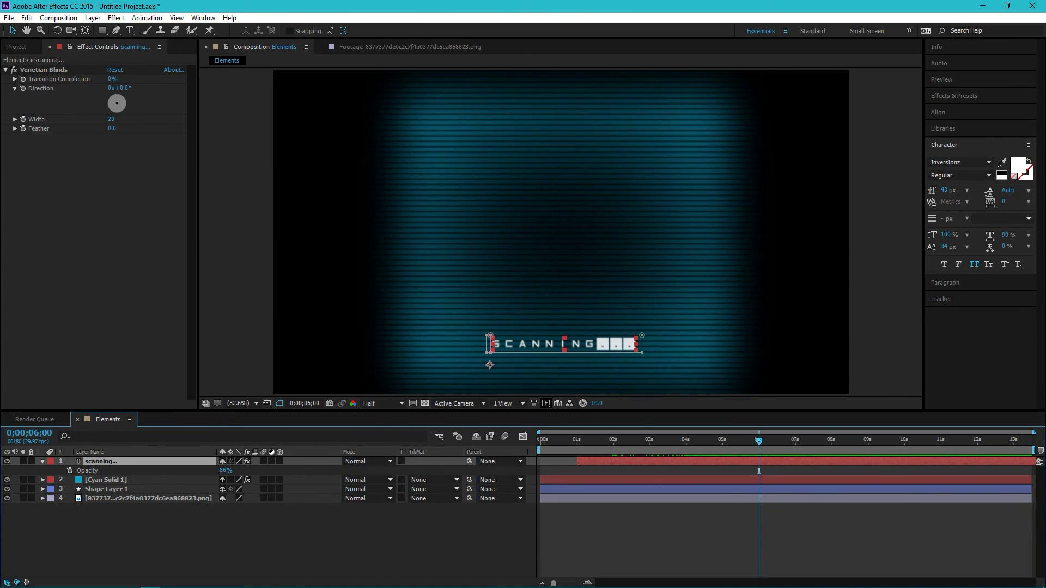
key("alt+shift+t")
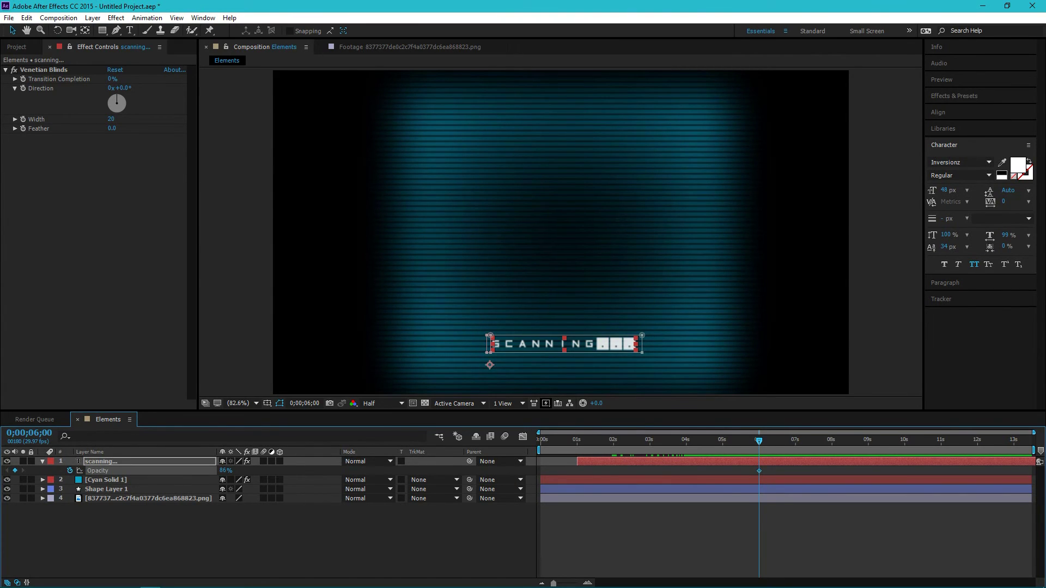
left_click_drag(225, 470, 239, 470)
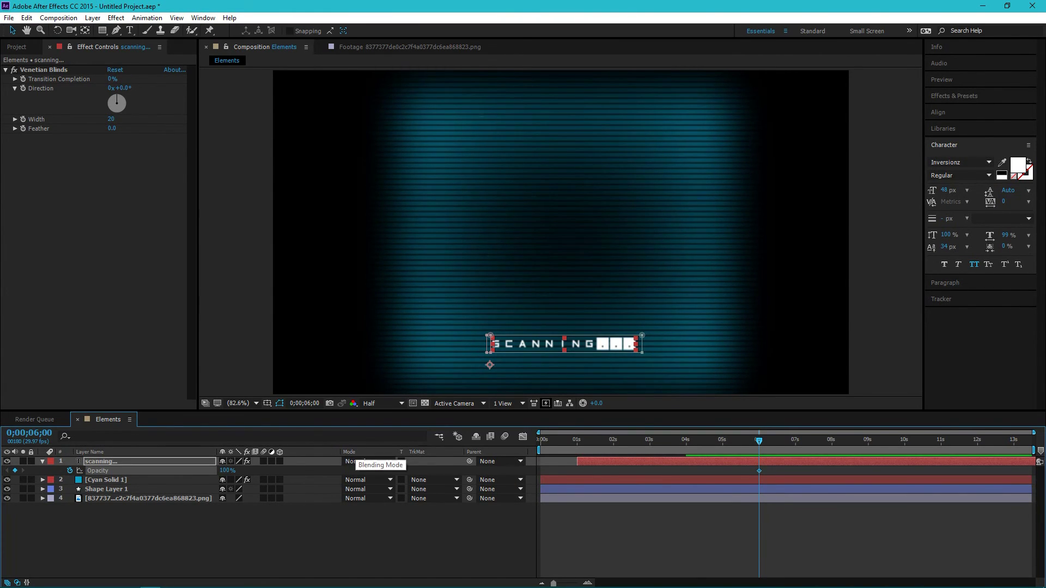
Key the "scanning..." layer's Opacity at 0% at 0;00;06;04, collapse the layer and move the playhead to 0;00;06;12
key("Page_Down")
key("Page_Down")
key("Page_Down")
key("Page_Down")
left_click(227, 470)
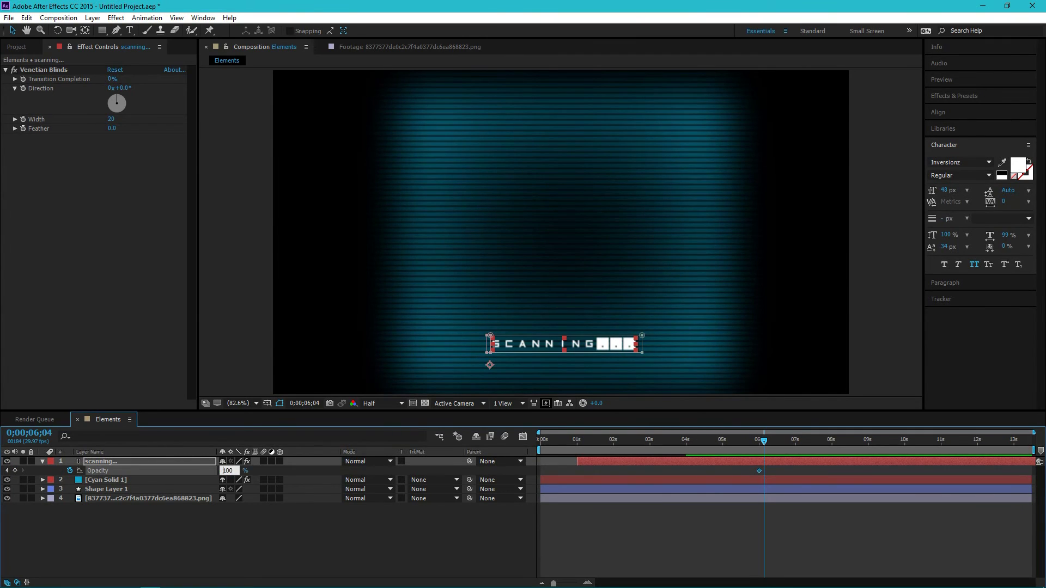
key("Escape")
left_click(228, 470)
key("Return")
left_click(228, 470)
type("0")
key("Return")
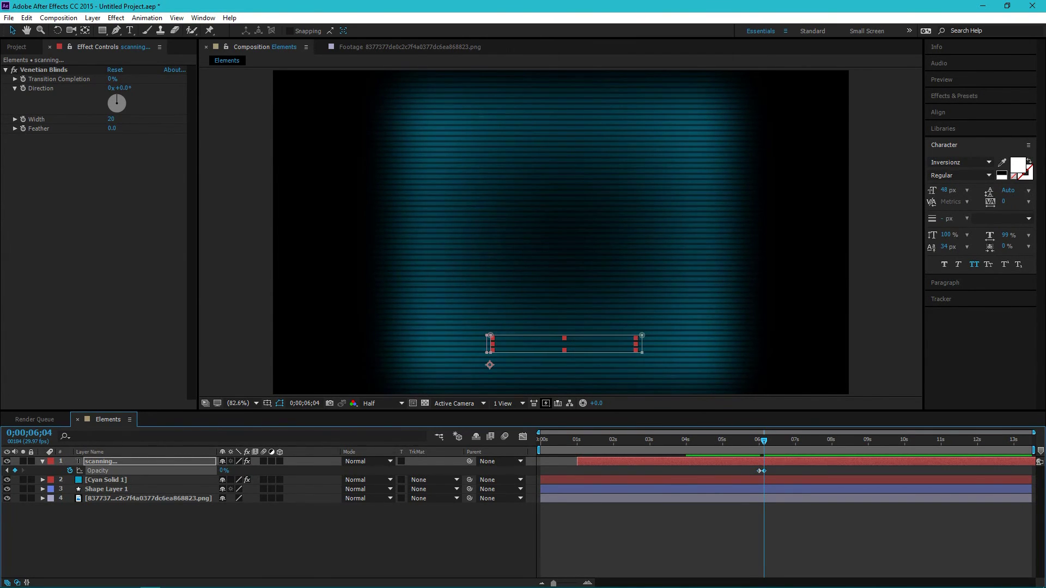
mouse_move(763, 440)
left_mouse_down()
mouse_move(743, 440)
mouse_move(773, 440)
left_mouse_up()
key("F2")
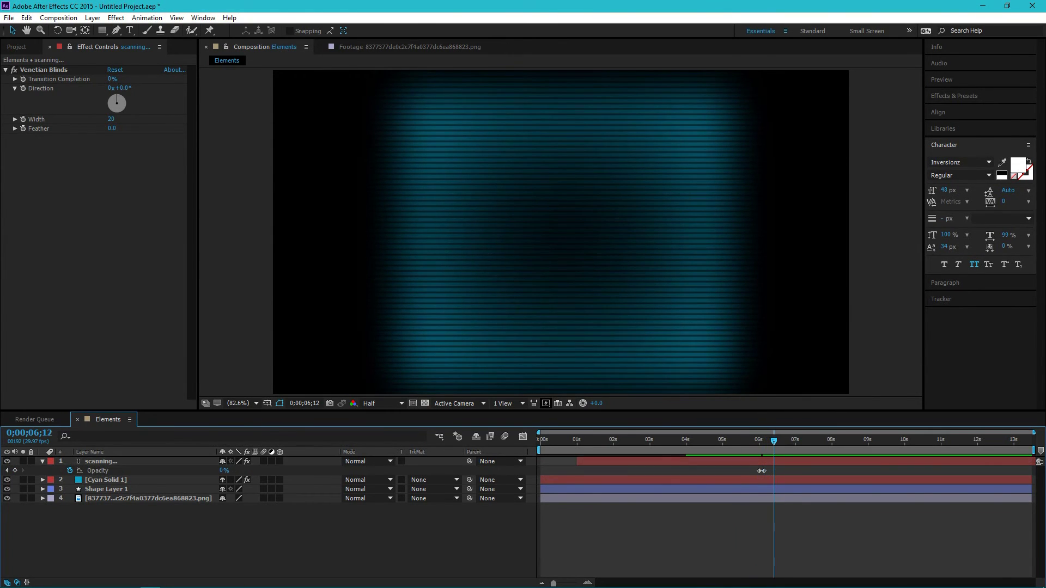
key("u")
Create a new shape layer and rename it Transition
right_click(124, 512)
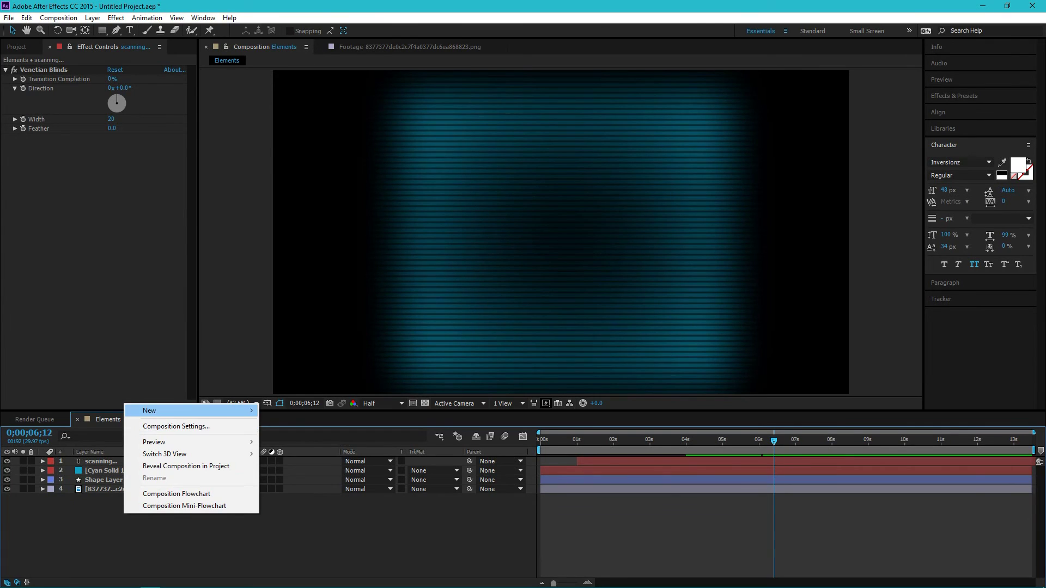
mouse_move(190, 410)
left_click(292, 486)
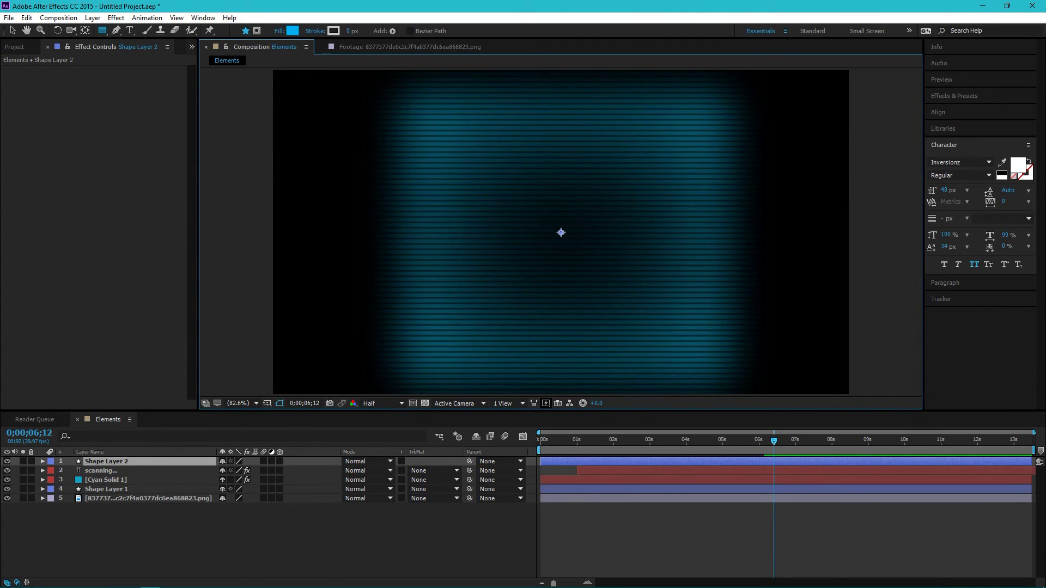
key("Return")
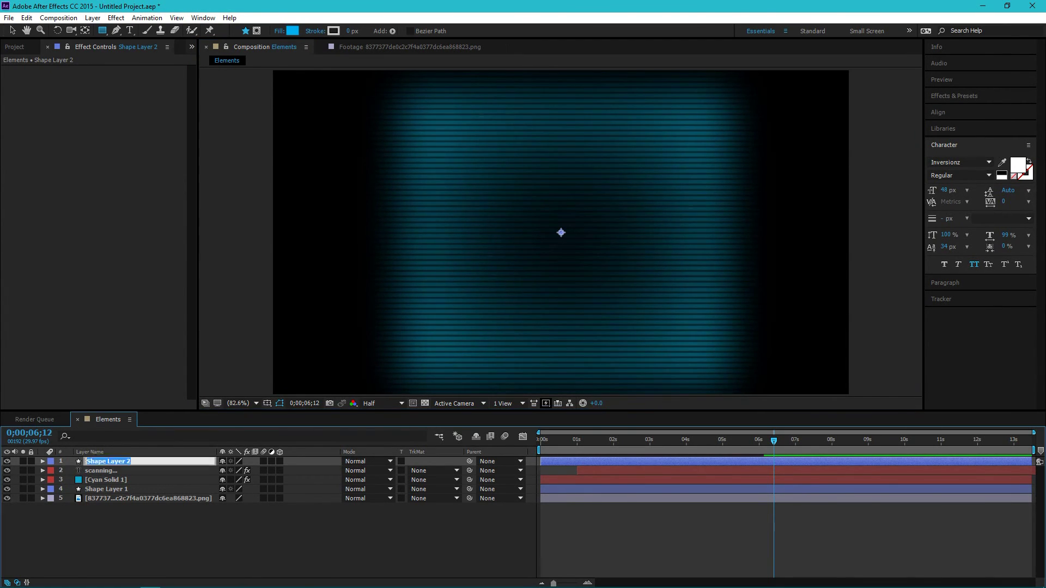
type("Transi")
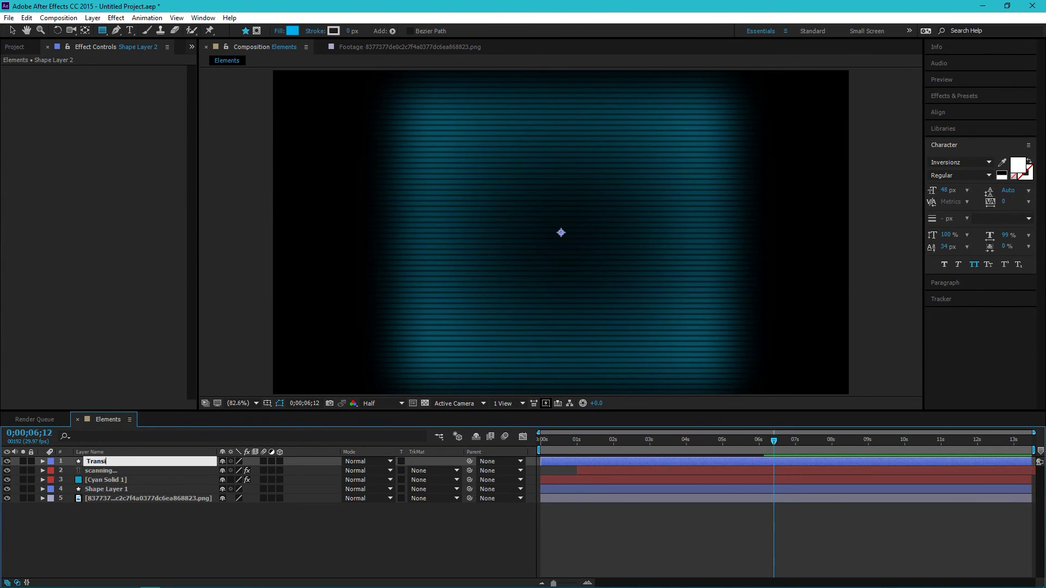
type("tion")
key("Return")
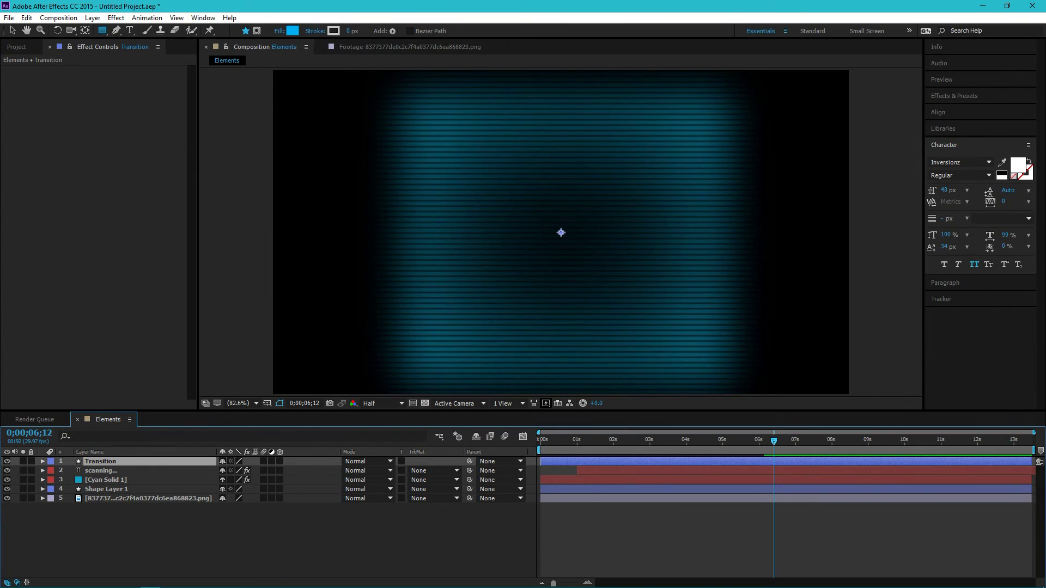
Draw a large rectangle over the middle of the frame on the Transition layer and set its fill to None
left_click(102, 30)
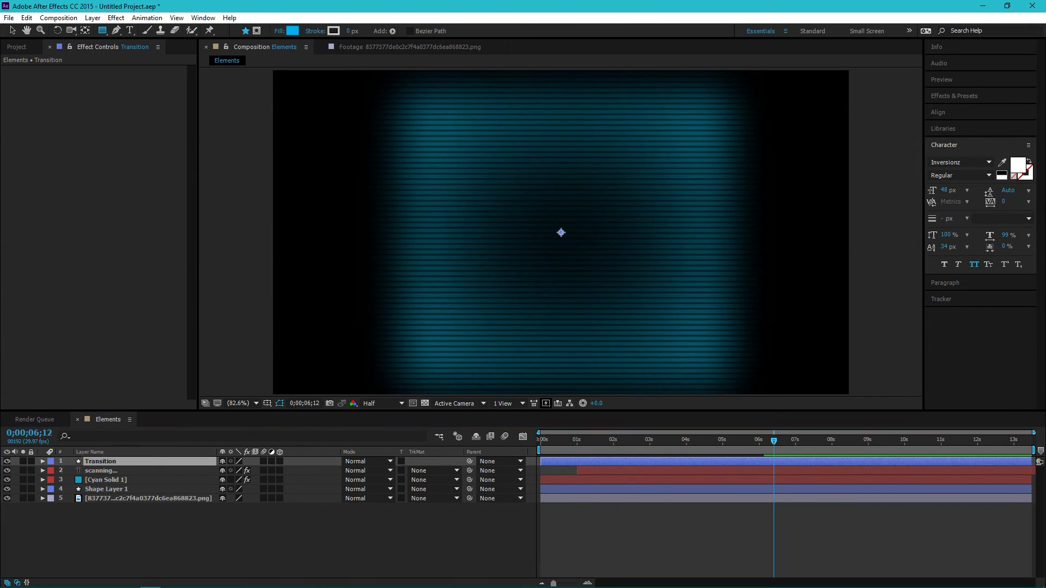
left_click_drag(415, 107, 733, 377)
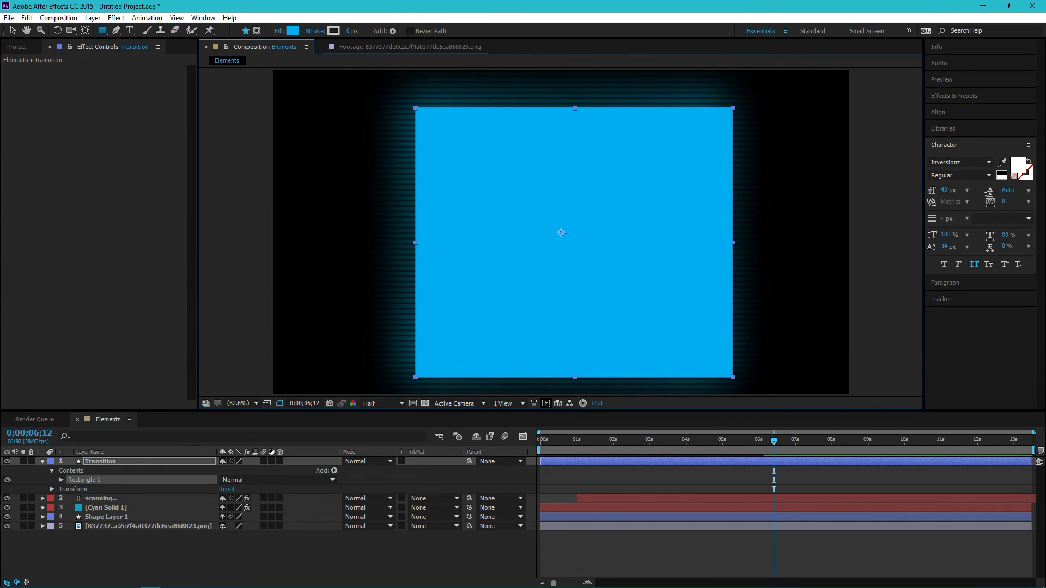
left_click(292, 31)
left_click(868, 336)
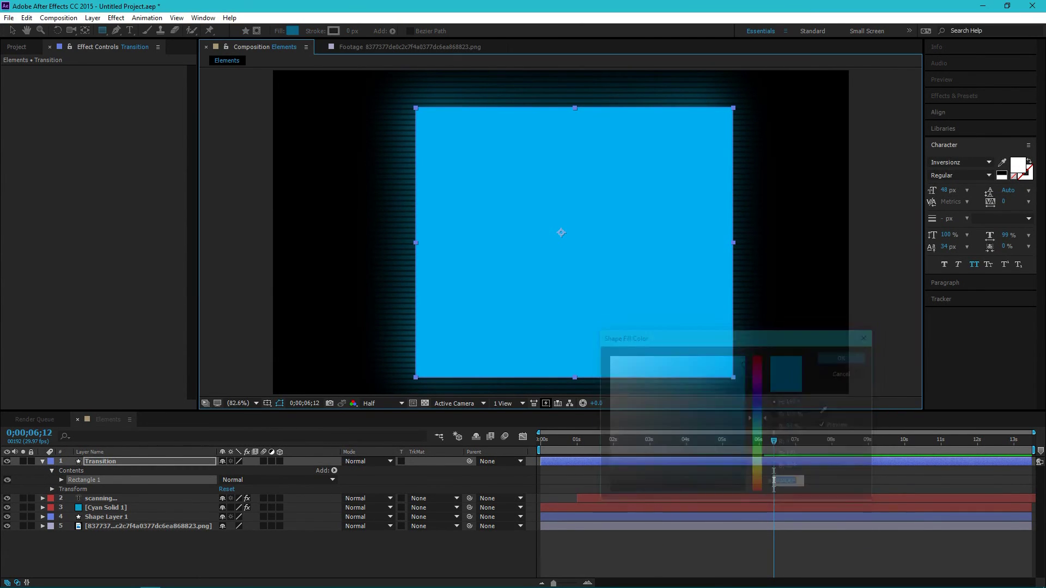
left_click(279, 30)
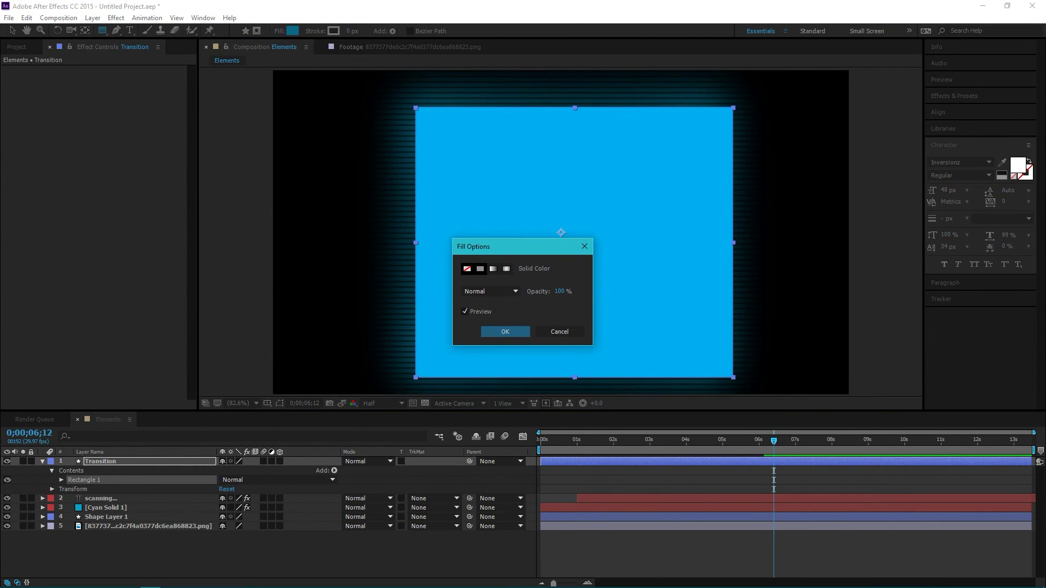
left_click(467, 268)
key("Return")
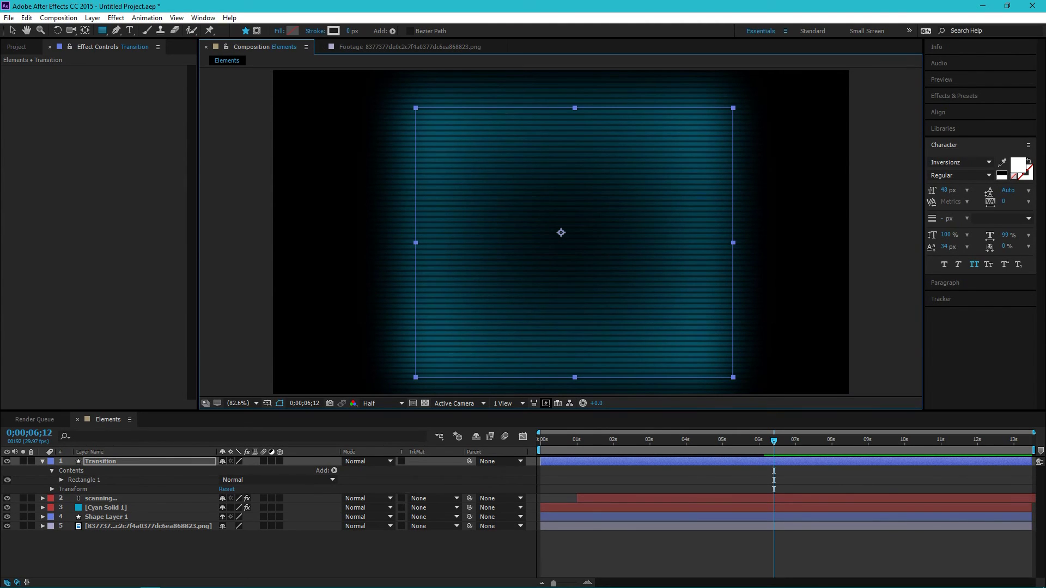
Set the rectangle's stroke width to 8 px and expand the properties of Rectangle 1
left_click_drag(348, 30, 369, 30)
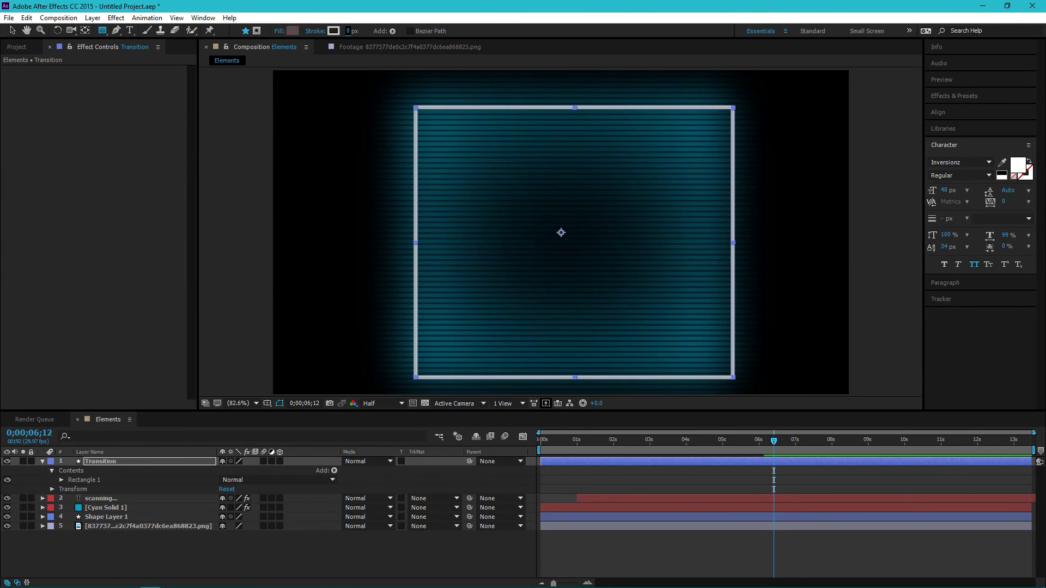
key("F2")
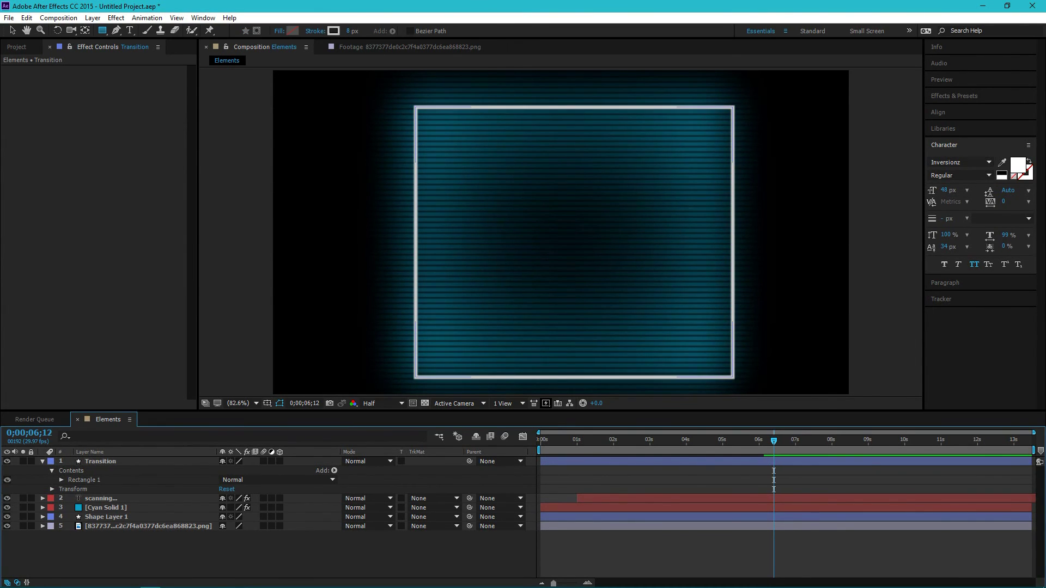
left_click(61, 480)
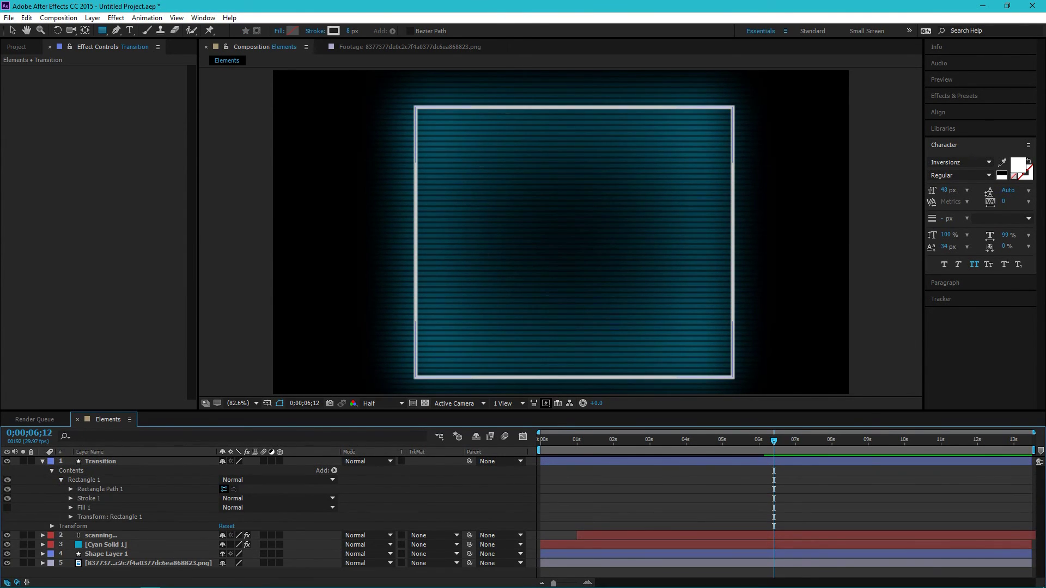
Add a dash to the rectangle's stroke on the Transition layer and key Dash at 24 at 0;00;06;12
left_click(71, 499)
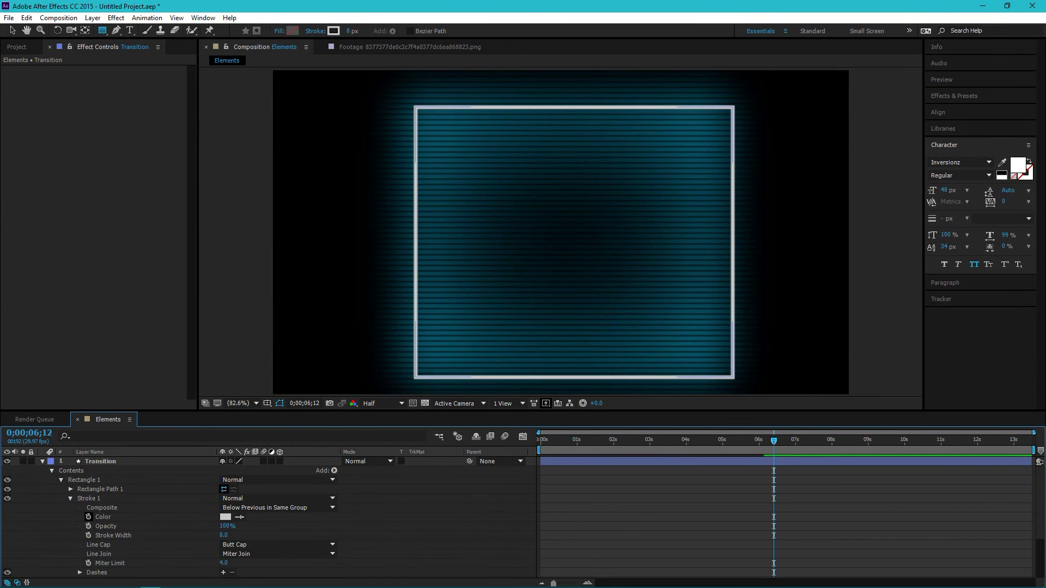
scroll(88, 516, "down", 2)
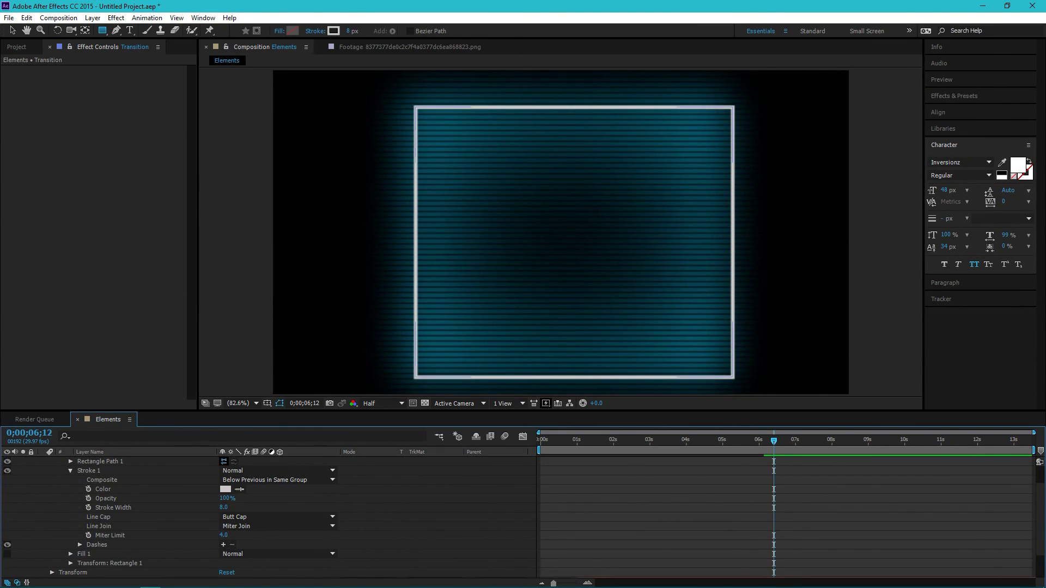
left_click(224, 544)
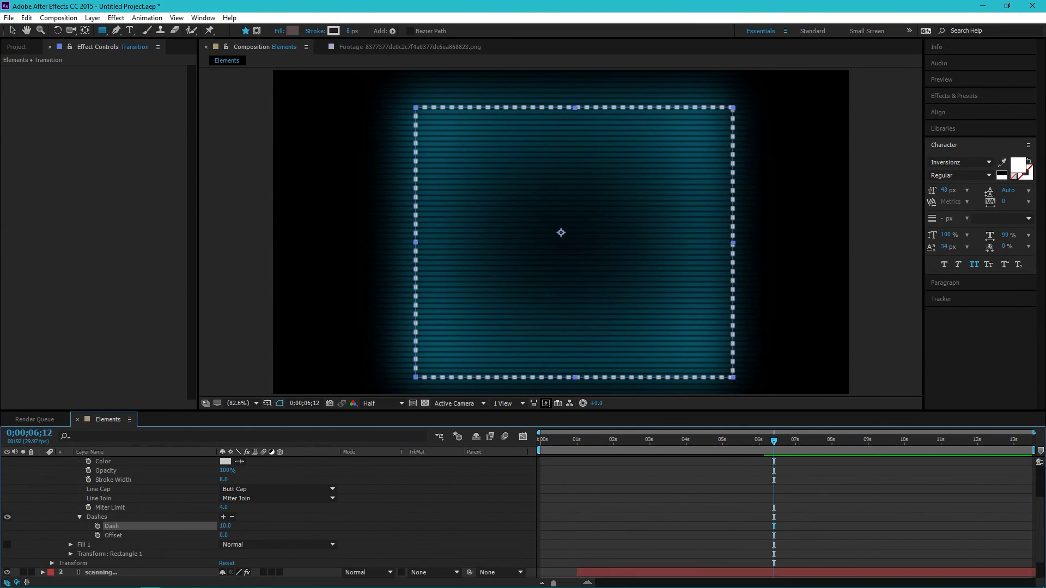
mouse_move(225, 526)
left_mouse_down()
mouse_move(306, 526)
mouse_move(220, 526)
left_mouse_up()
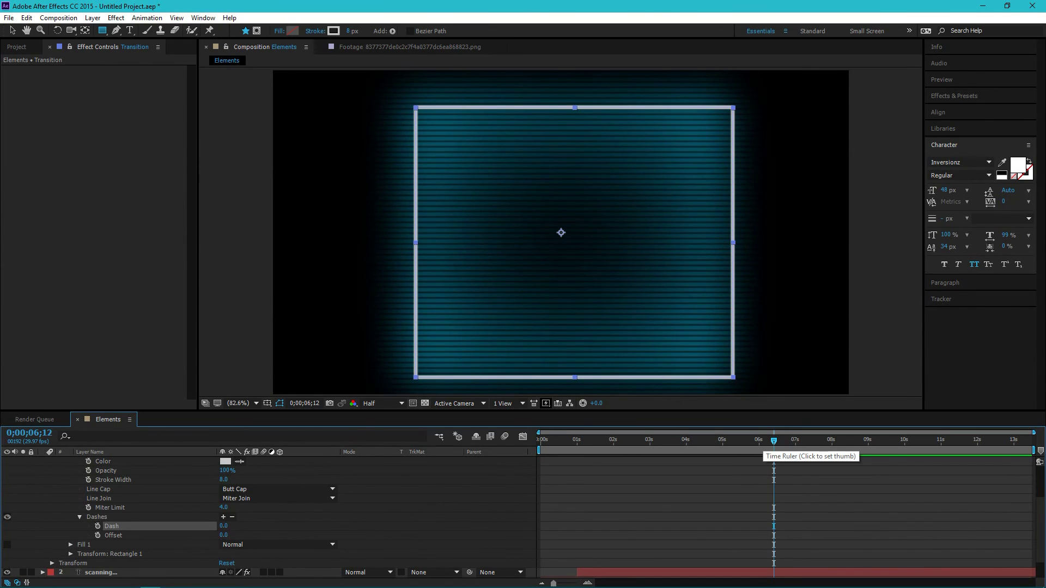
left_click(97, 526)
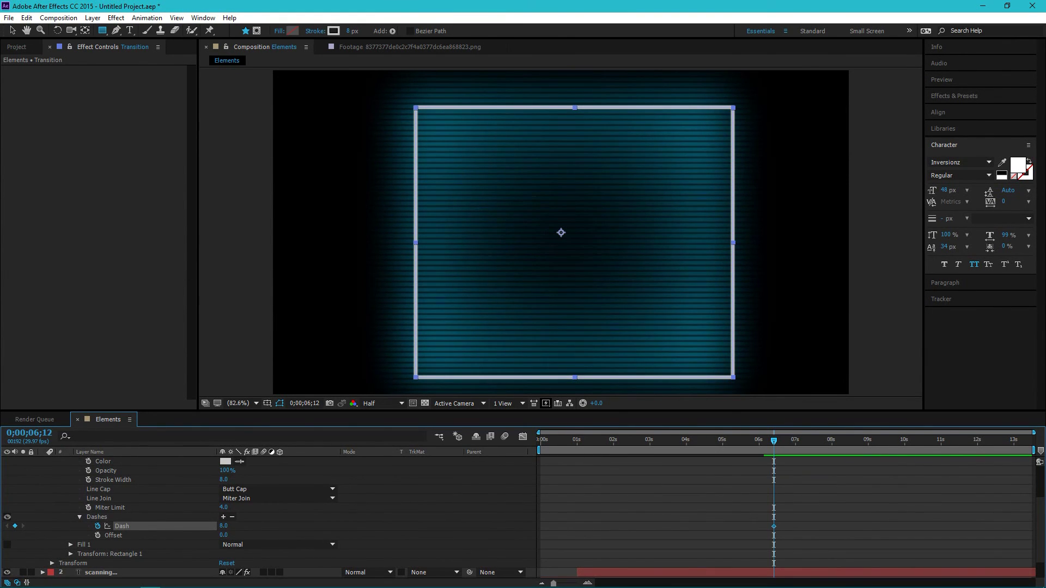
key("ctrl+shift+a")
mouse_move(223, 525)
left_mouse_down()
mouse_move(313, 526)
mouse_move(232, 525)
left_mouse_up()
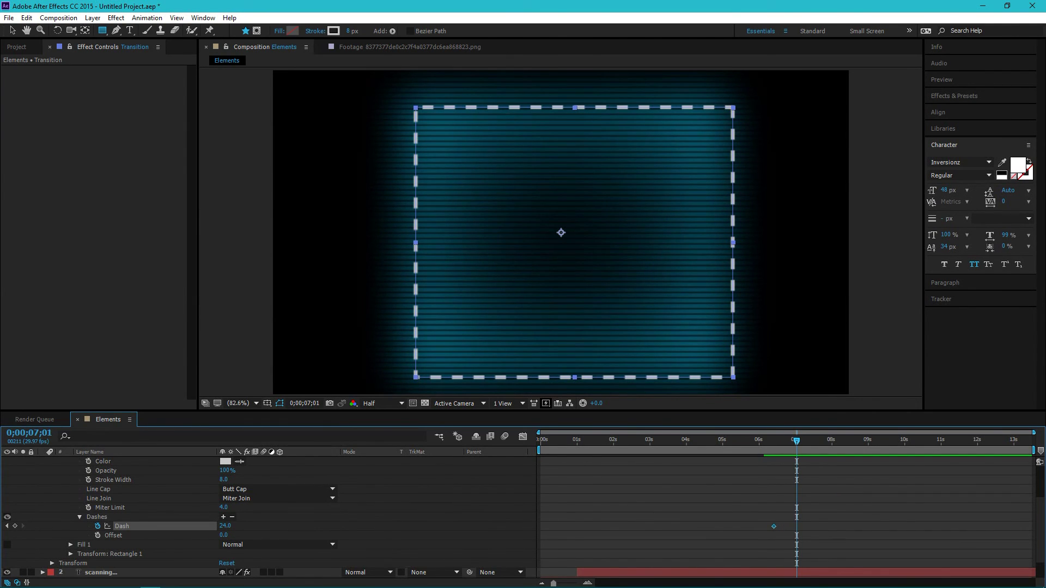
Key the stroke's Dash at 291 at 0;00;07;01 and play back the dash animation
left_click_drag(225, 526, 375, 525)
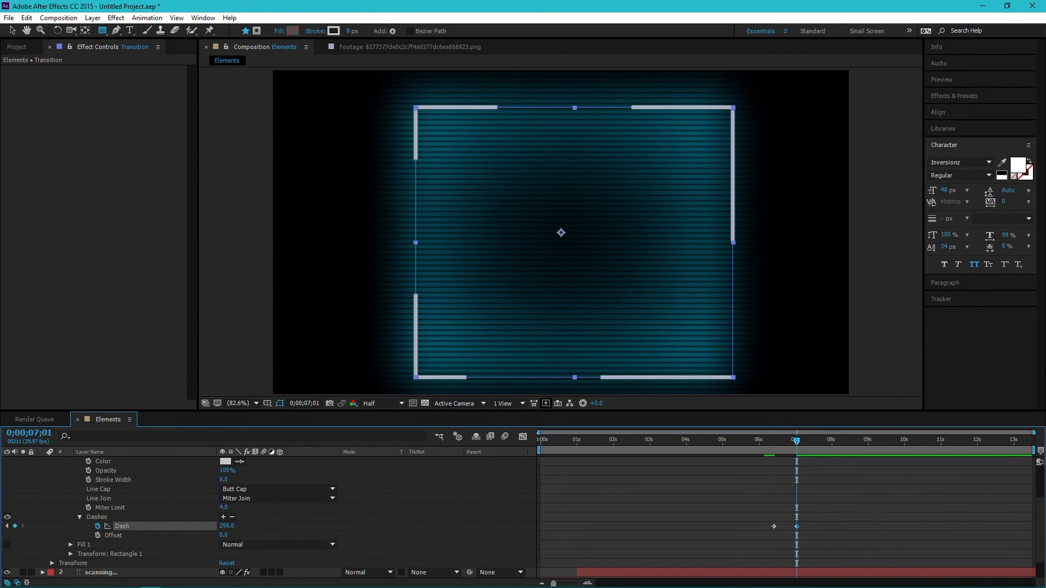
left_click_drag(373, 525, 371, 525)
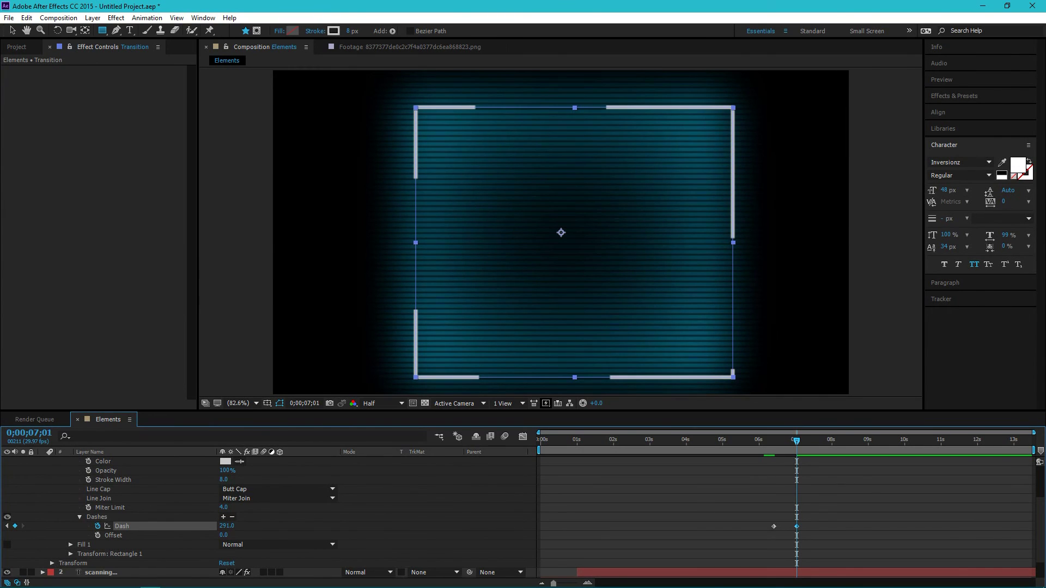
key("space")
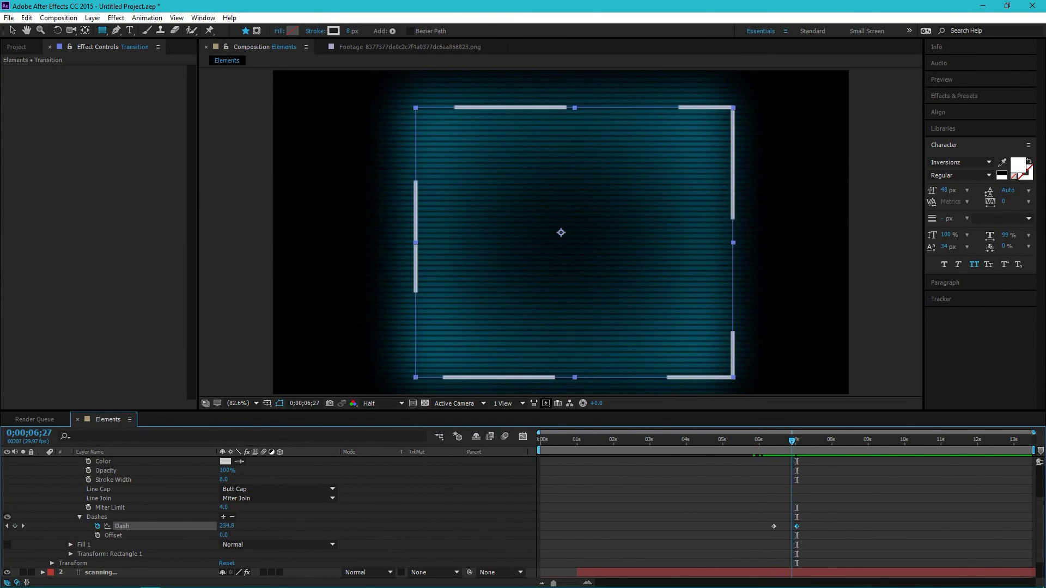
Key the Size of Rectangle Path 1 at 0, 0 at 0;00;06;12
key("Page_Up")
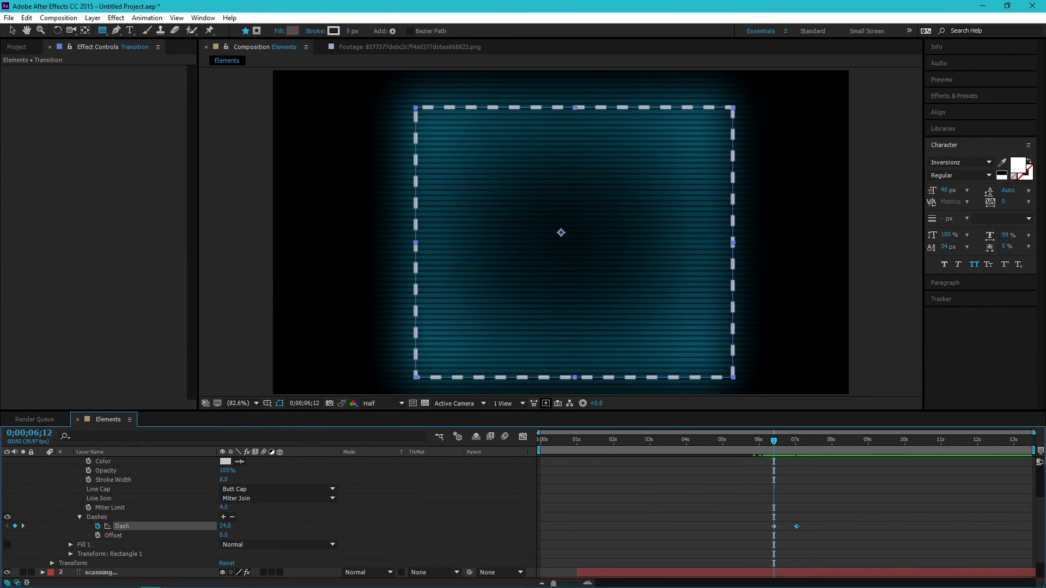
scroll(267, 517, "up", 1)
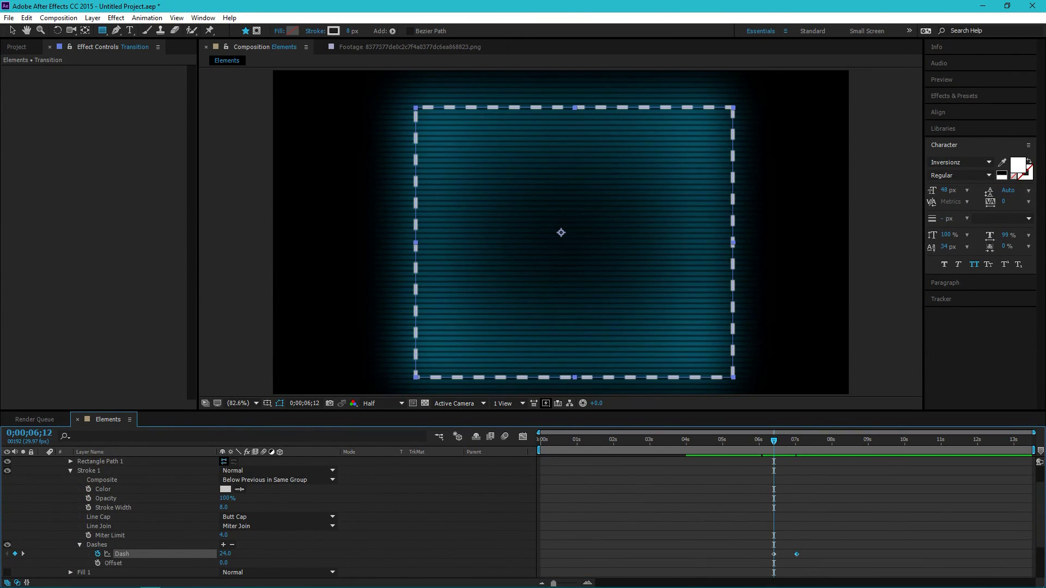
left_click(71, 462)
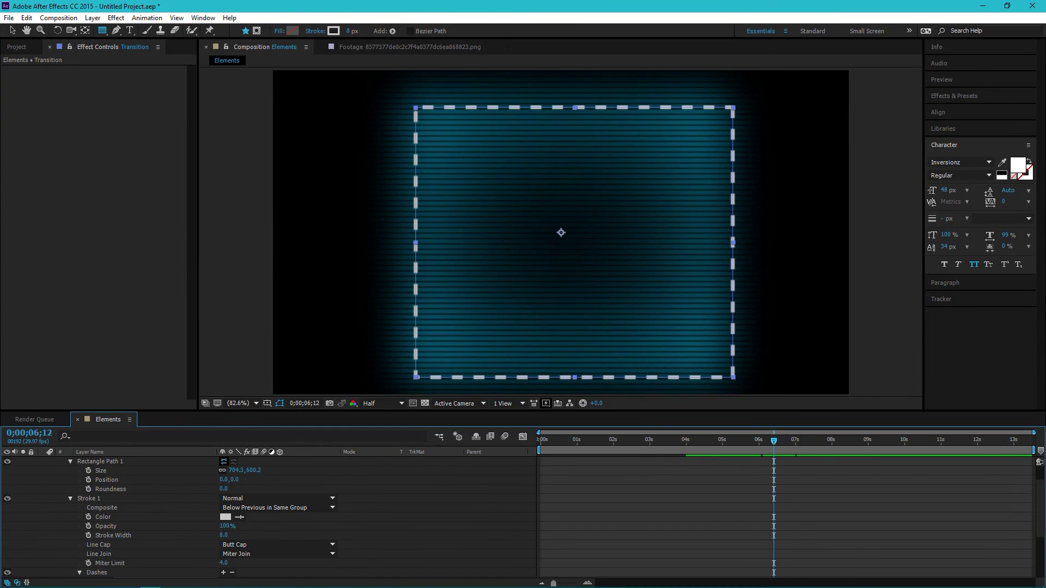
left_click(88, 470)
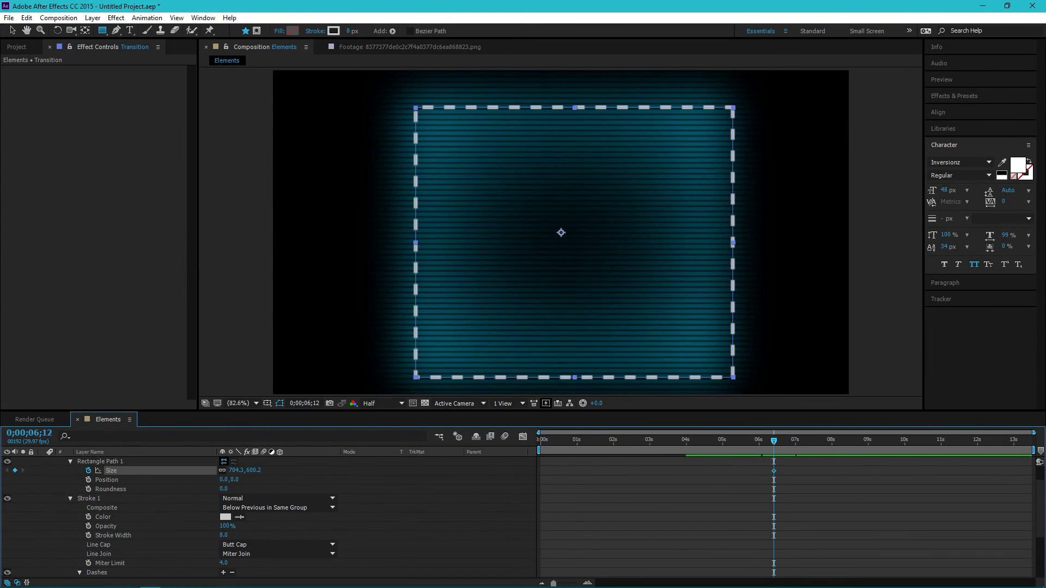
left_click_drag(236, 470, 3, 470)
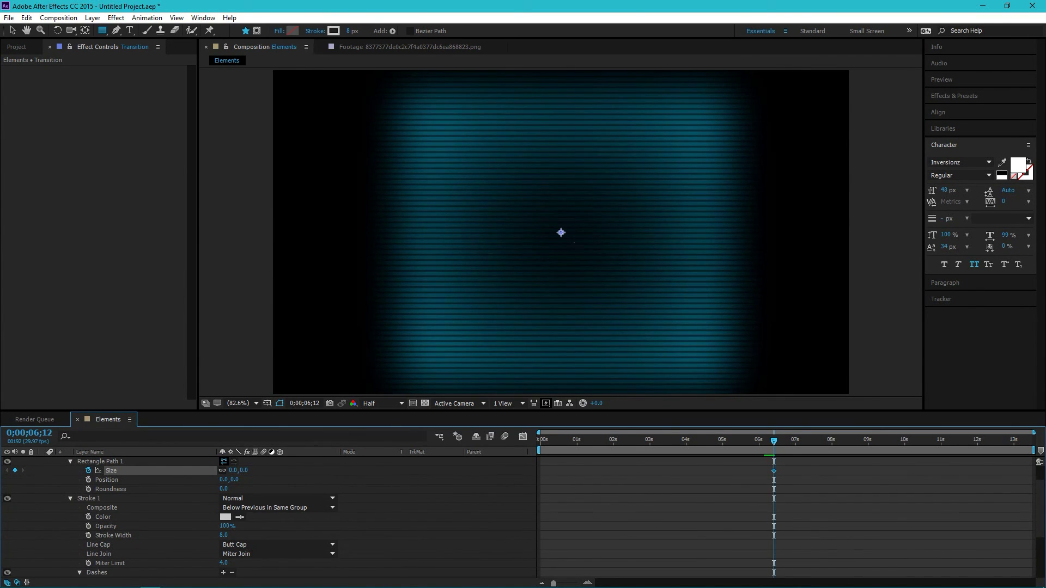
Key the Size of Rectangle Path 1 at 627, 627 at 0;00;07;01
scroll(268, 516, "down", 3)
scroll(268, 516, "up", 2)
key("k")
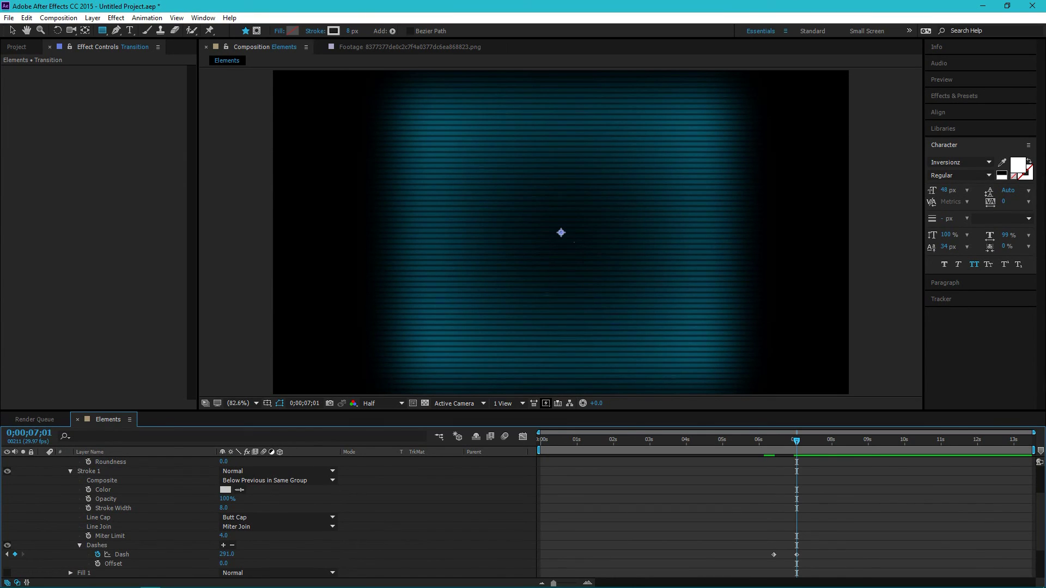
scroll(266, 518, "up", 4)
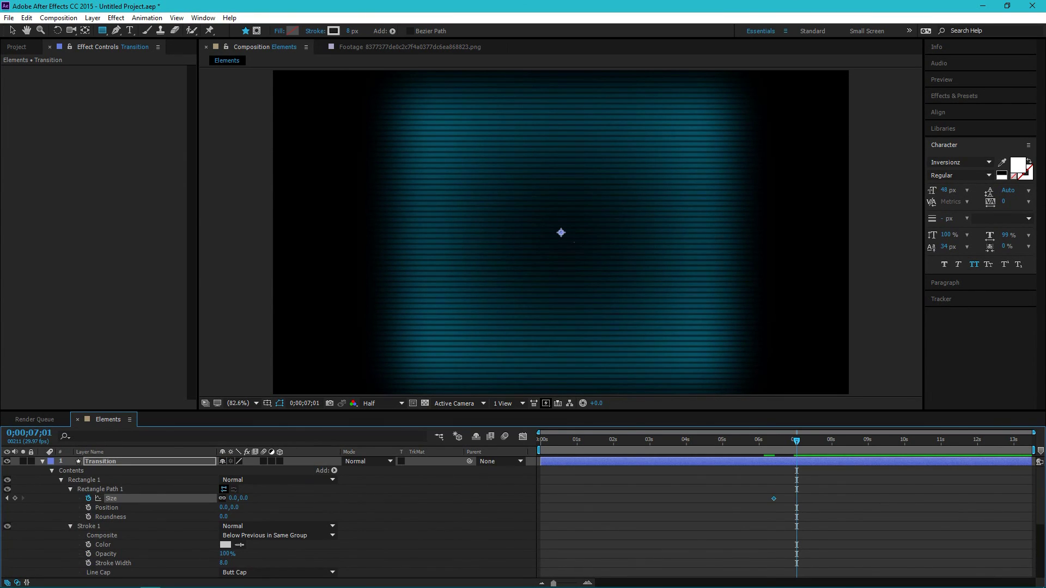
left_click_drag(233, 498, 473, 497)
left_click_drag(327, 498, 377, 498)
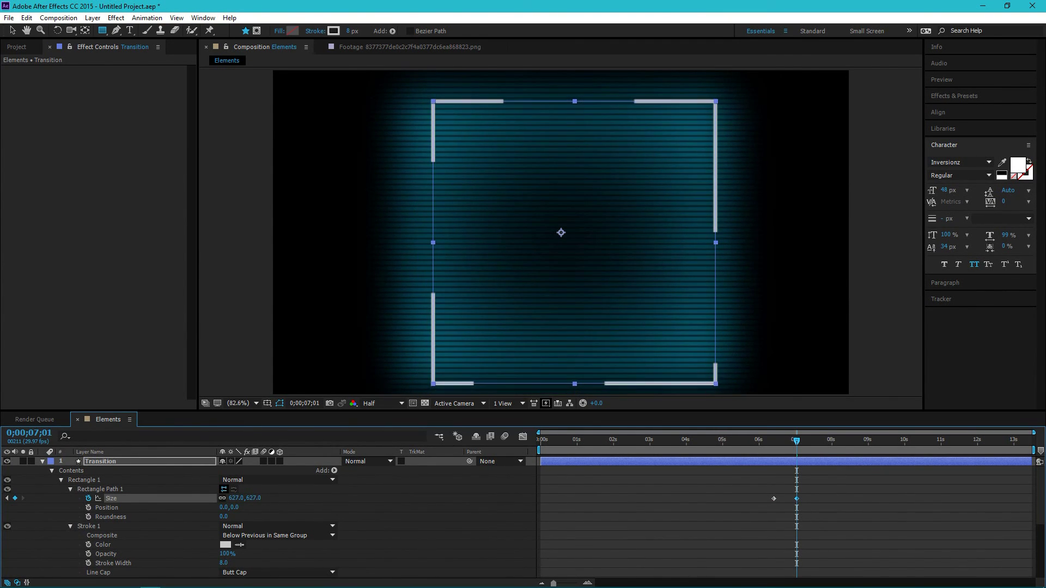
Preview the growing dashed rectangle from 0;00;06;04 and step back frame by frame through its size animation
left_click_drag(796, 440, 763, 440)
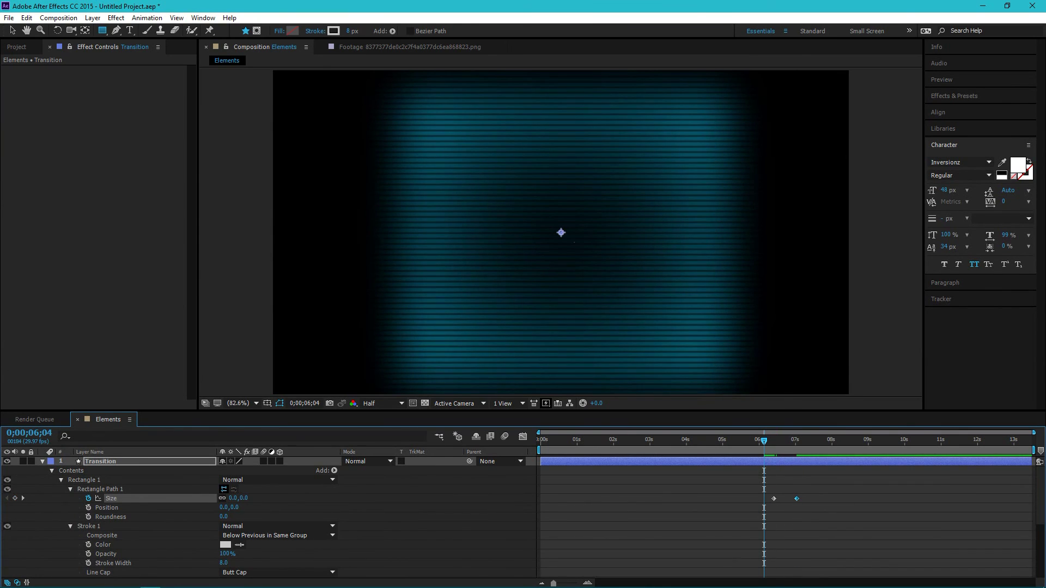
key("space")
key("space")
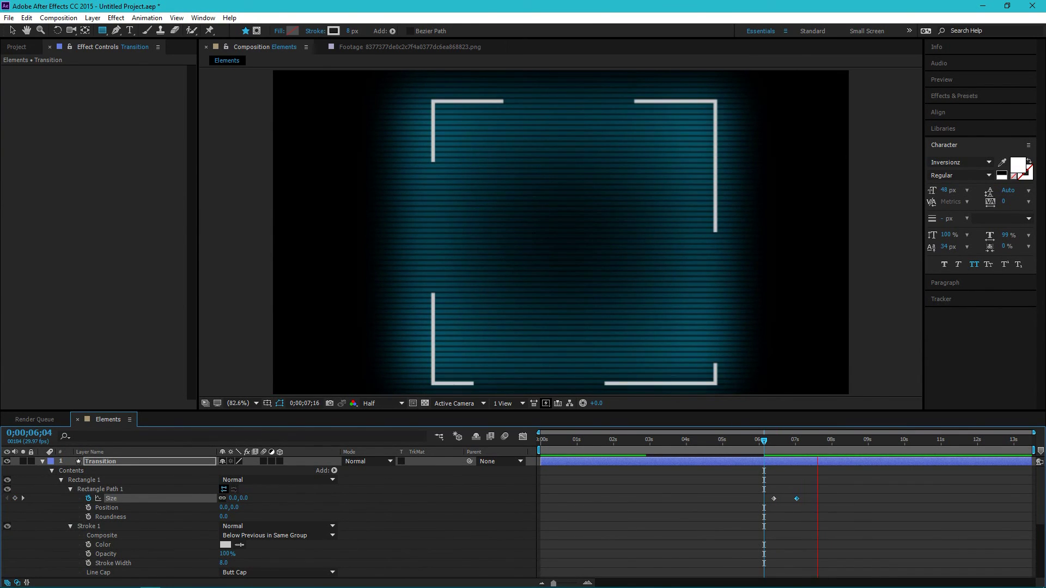
key("space")
key("space")
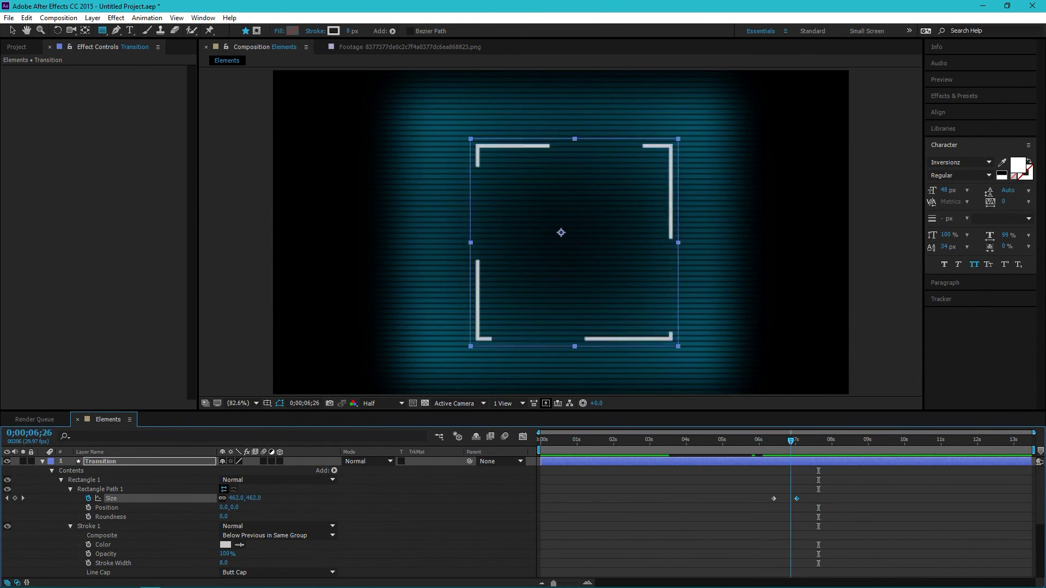
key("Page_Up")
key("Page_Up")
key("Page_Up")
key("Page_Up")
key("Page_Up")
key("Page_Up")
key("Page_Up")
key("Page_Up")
key("Page_Up")
key("Page_Up")
key("Page_Up")
key("Page_Up")
key("Page_Up")
key("Page_Up")
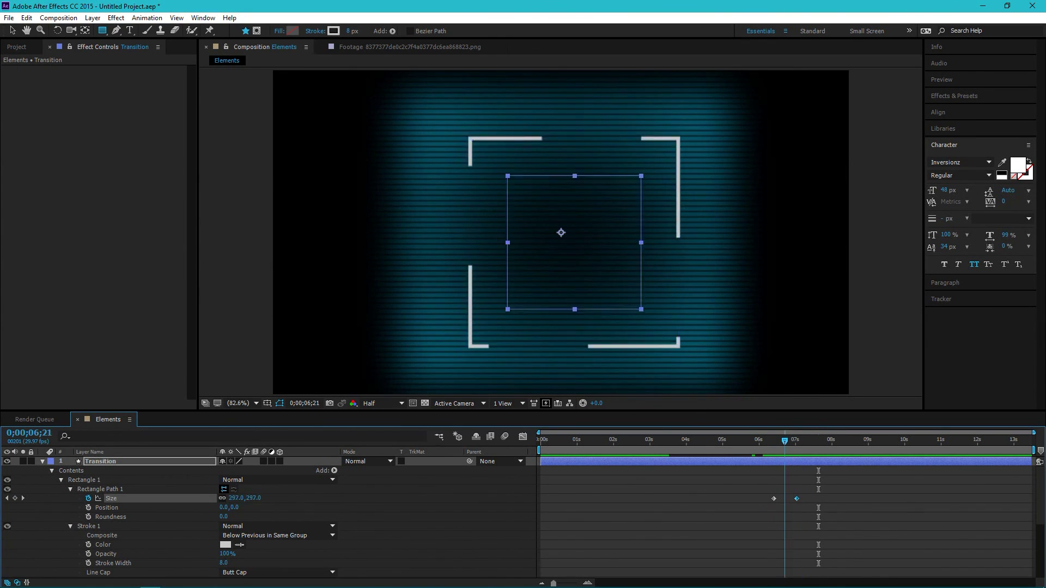
Apply Easy Ease to both Size keyframes of the rectangle path, with the playhead at 0;00;07;16
left_click_drag(784, 440, 814, 440)
left_click_drag(799, 523, 767, 493)
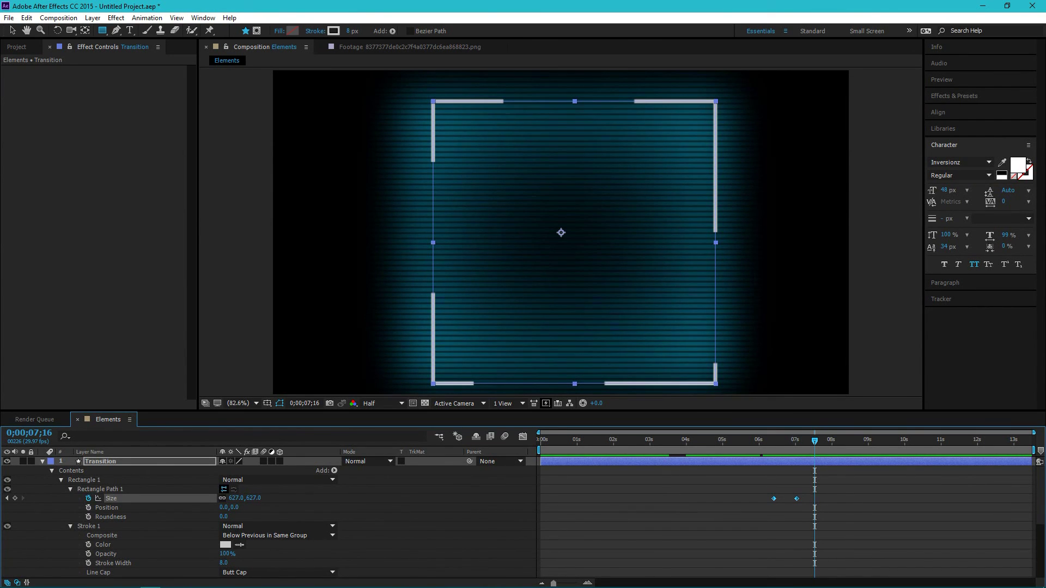
right_click(773, 498)
mouse_move(823, 489)
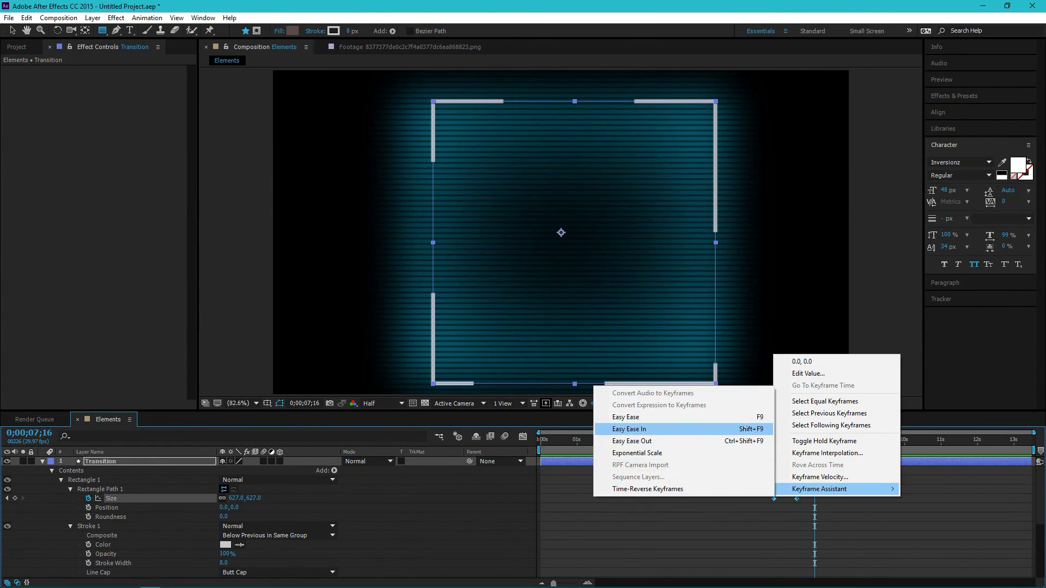
left_click(626, 416)
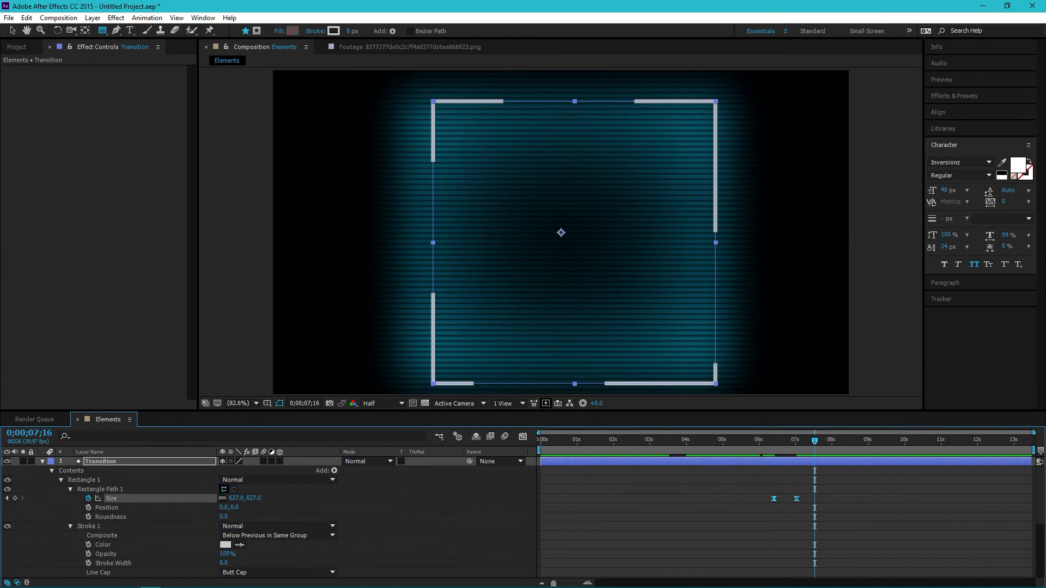
Reshape the speed curve between the two Size keyframes in the Graph Editor by lengthening an ease handle
left_click(522, 436)
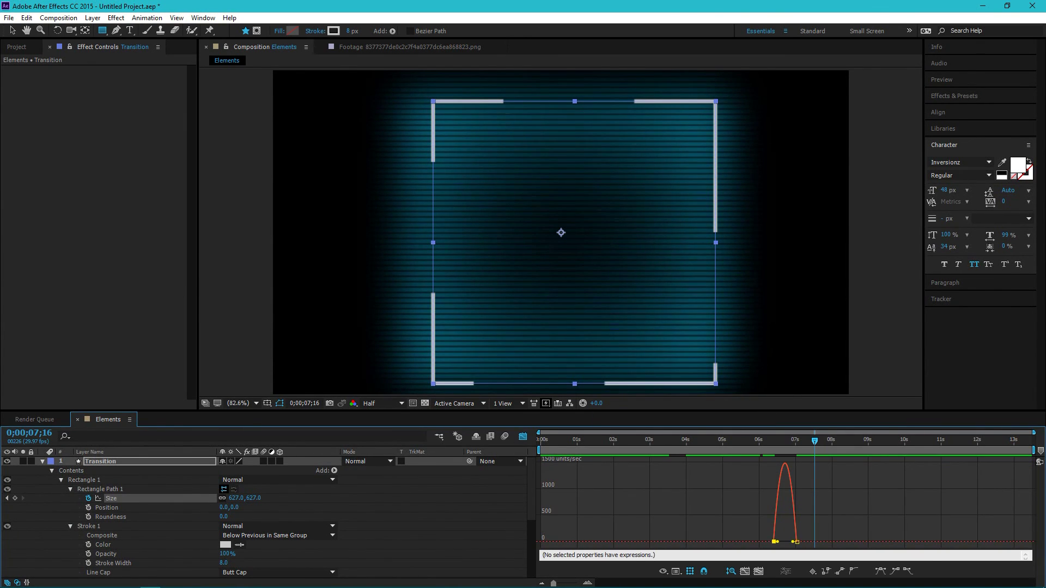
left_click_drag(777, 542, 790, 542)
left_click(522, 436)
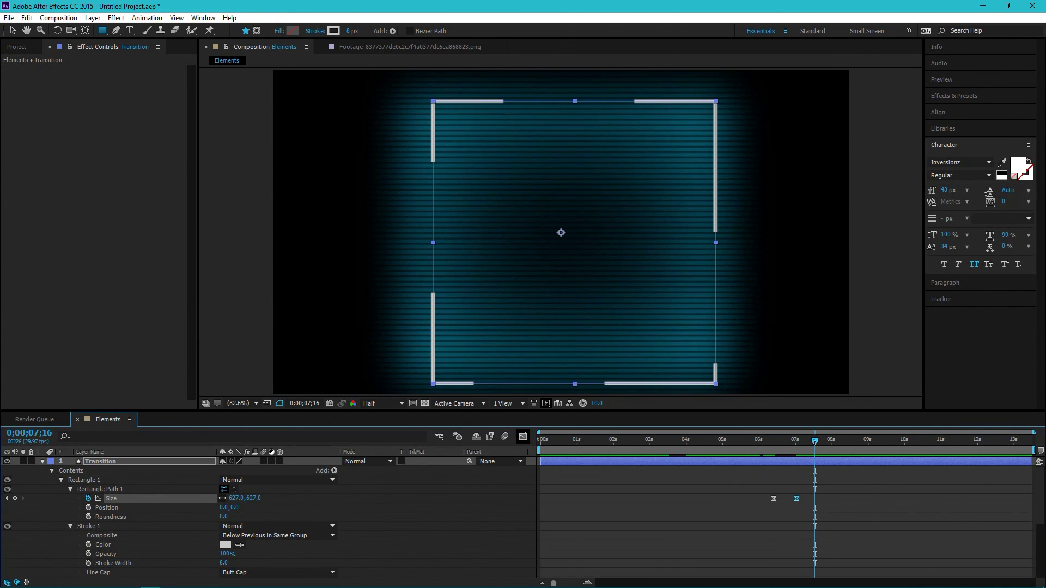
Collapse the Transition layer and preview the animation from 0;00;04;20 to 0;00;07;18
left_click(42, 461)
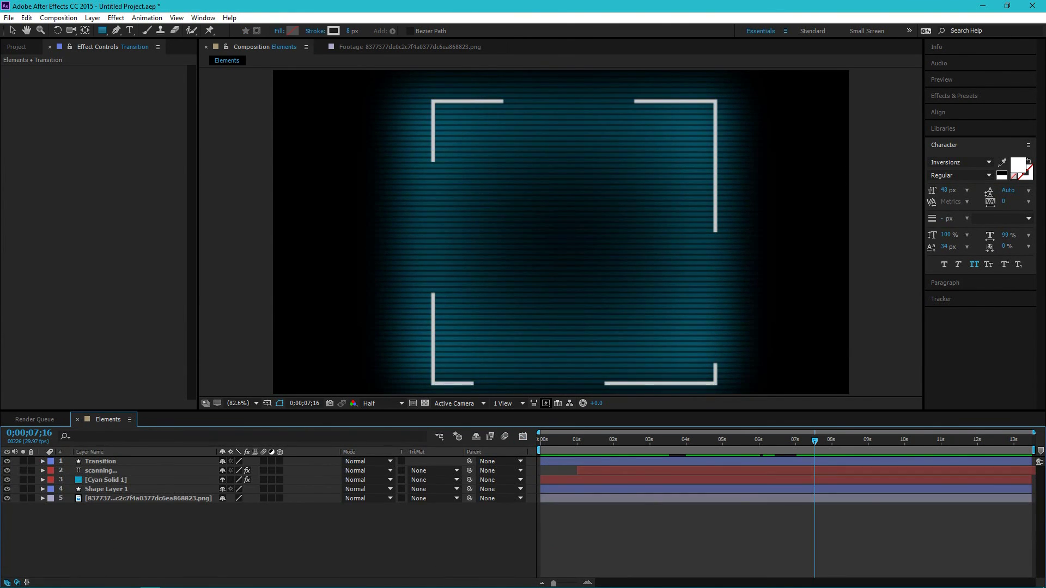
left_click_drag(815, 440, 710, 440)
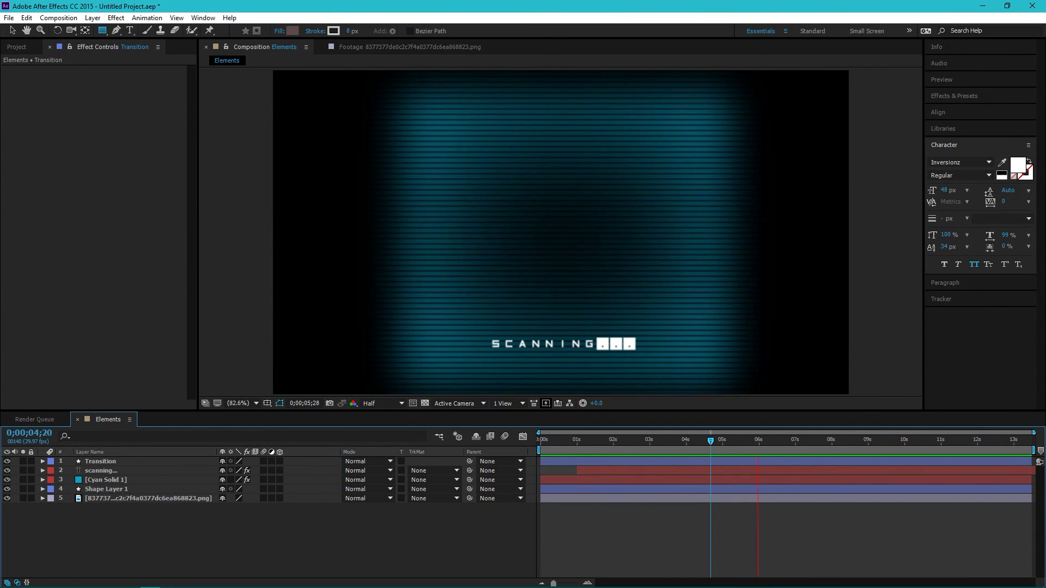
key("space")
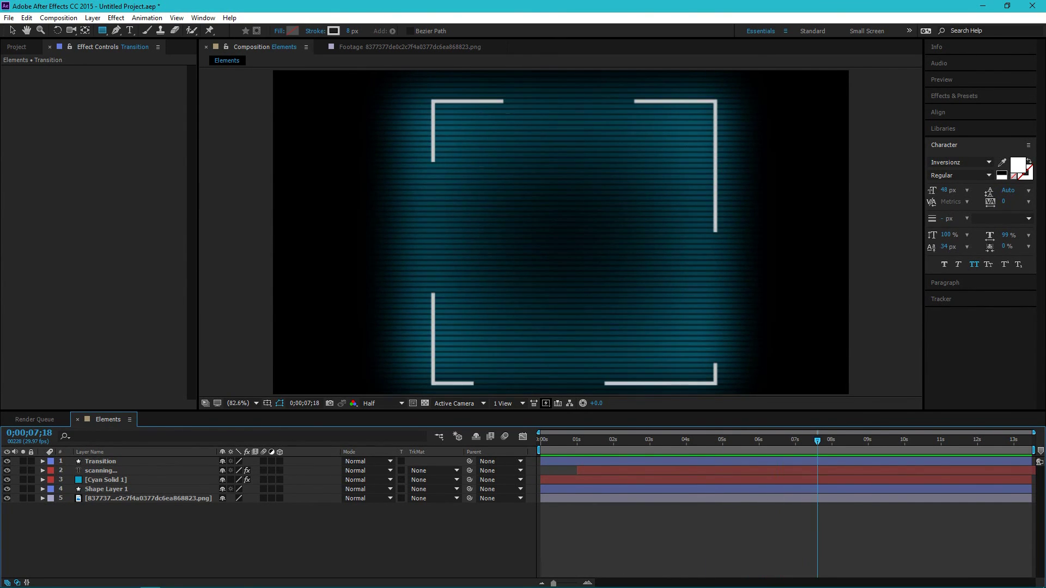
Create a new text layer reading "Access granted" above the Transition layer
right_click(265, 447)
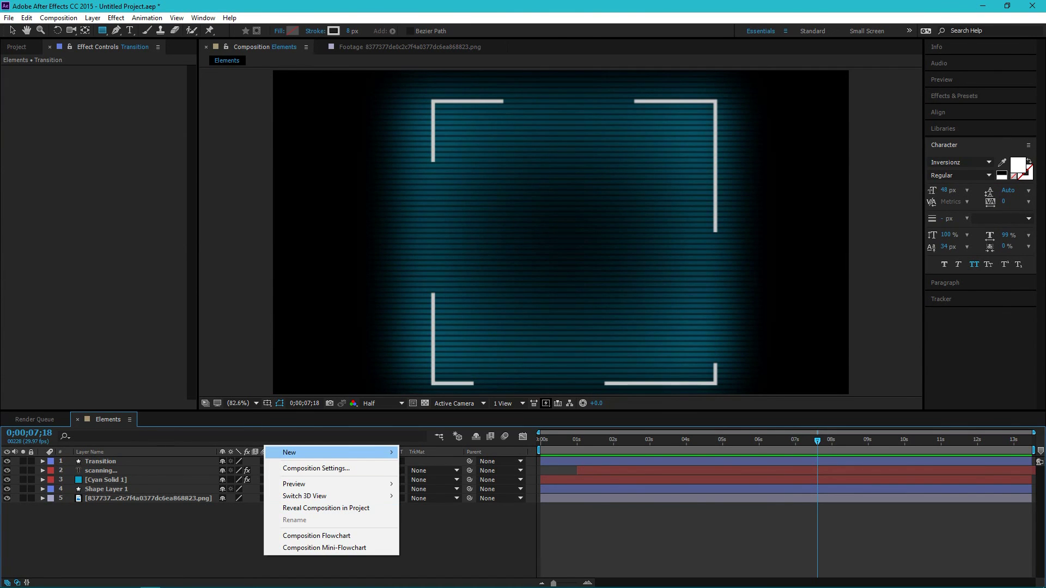
mouse_move(305, 452)
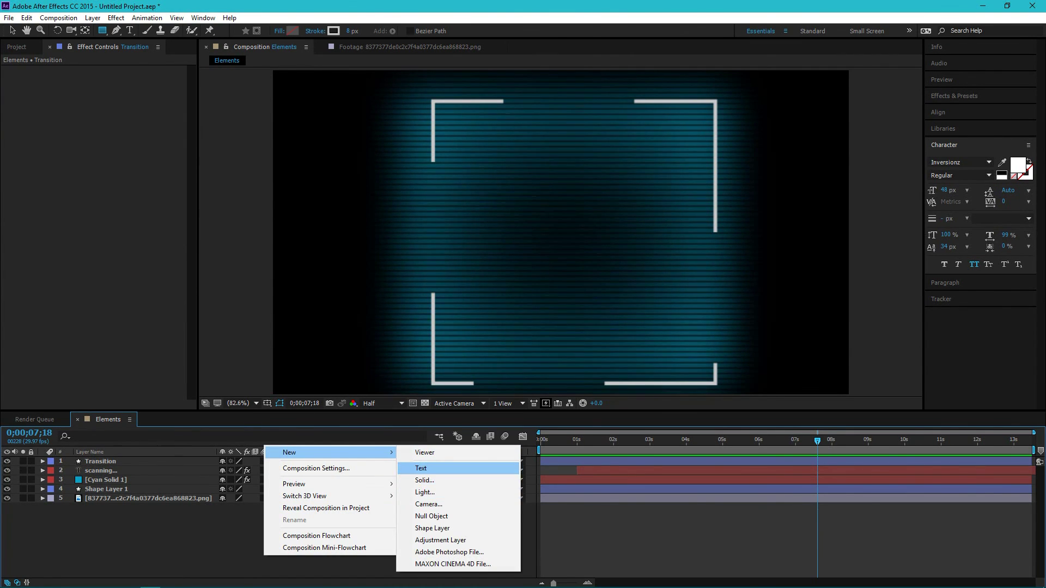
left_click(421, 467)
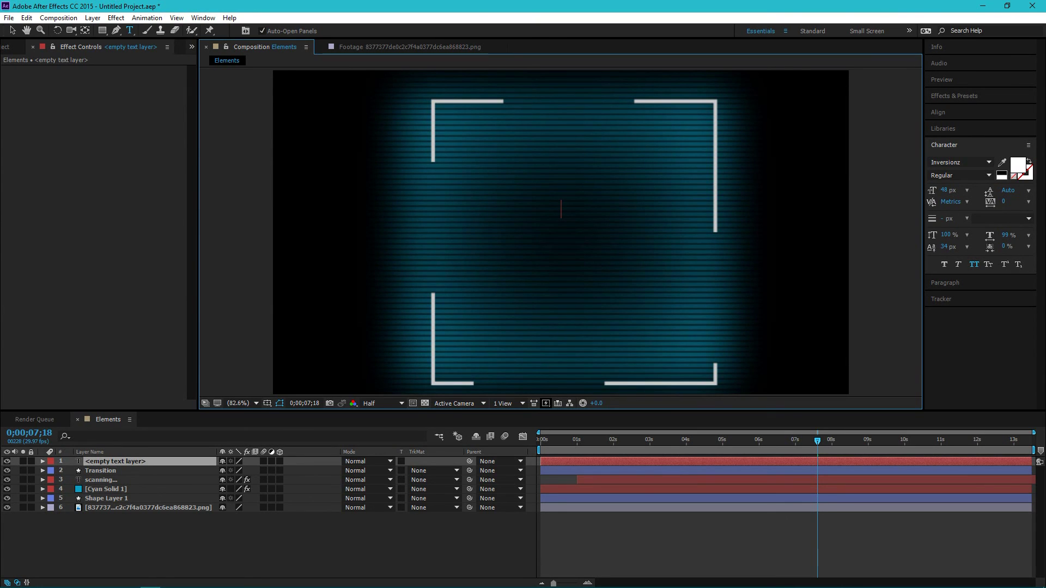
type("Acc")
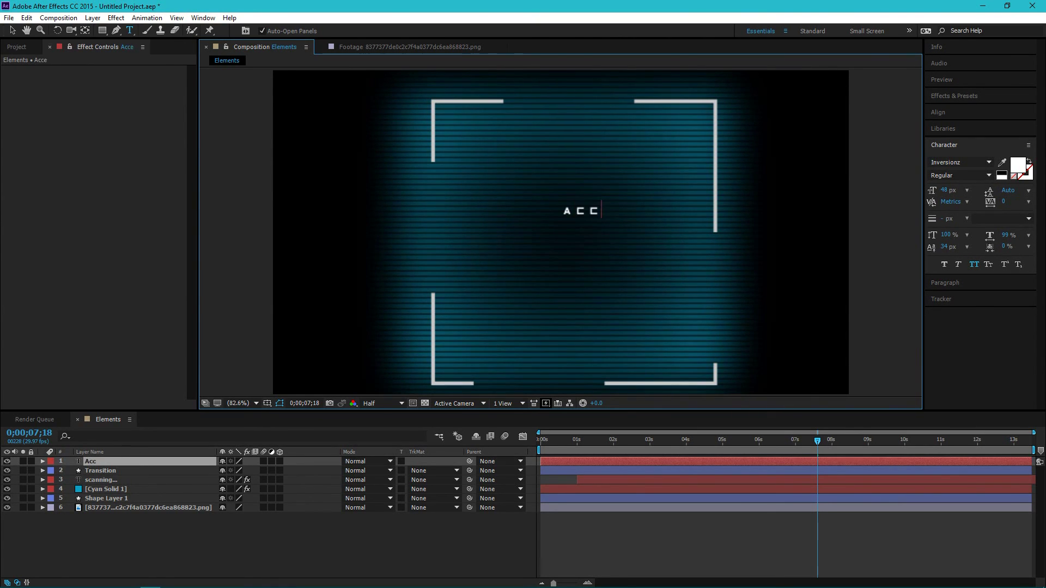
type("ess granted")
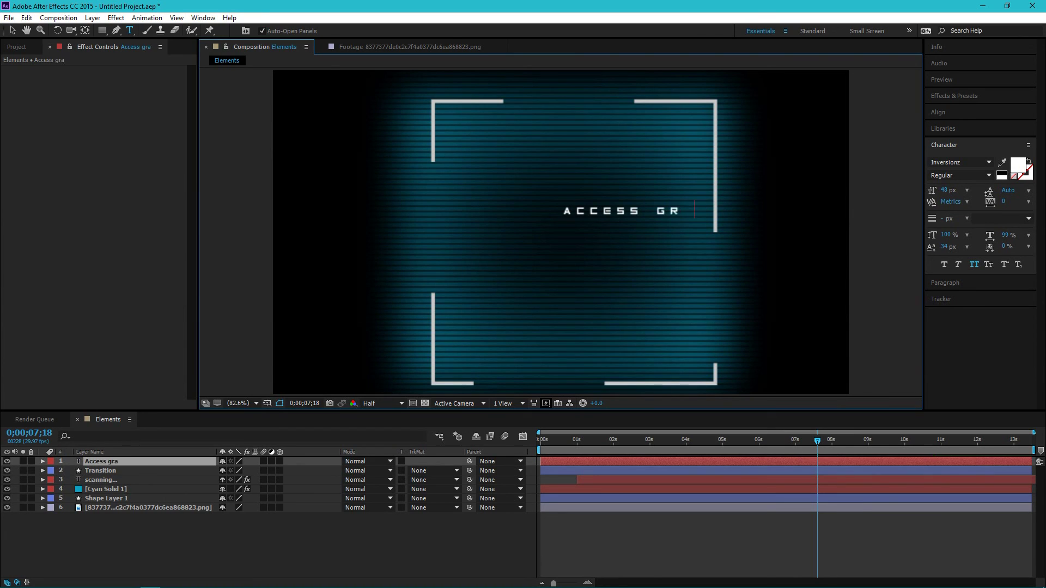
Select the whole "Access granted" text and set its fill color to green #87CD00
key("shift+Left")
key("shift+Left")
key("shift+Left")
key("shift+Left")
key("shift+Left")
key("shift+Left")
key("shift+Left")
key("shift+Left")
key("shift+Left")
key("shift+Left")
key("shift+Left")
key("shift+Left")
key("shift+Left")
key("shift+Left")
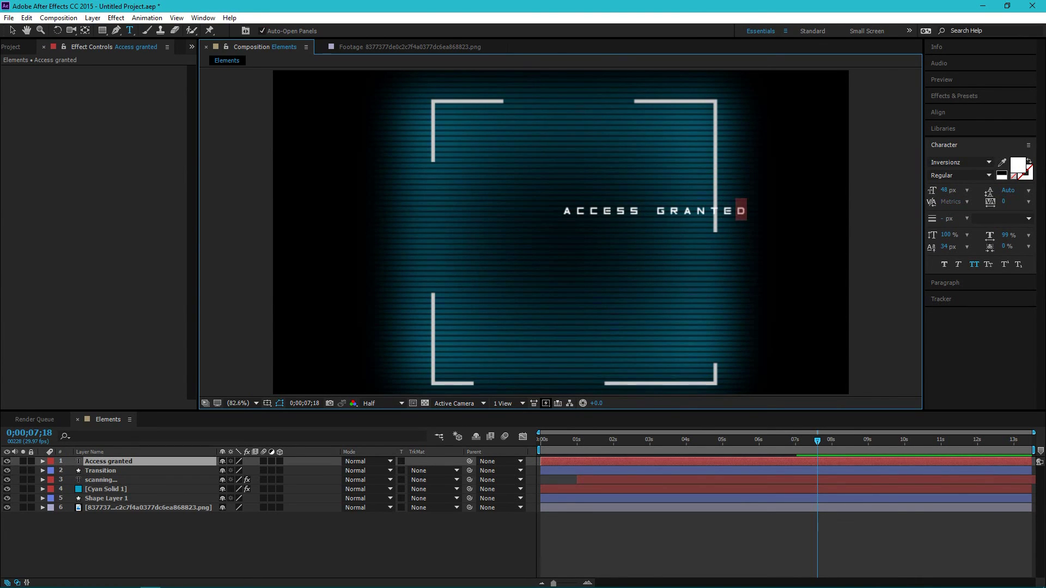
left_click(1016, 165)
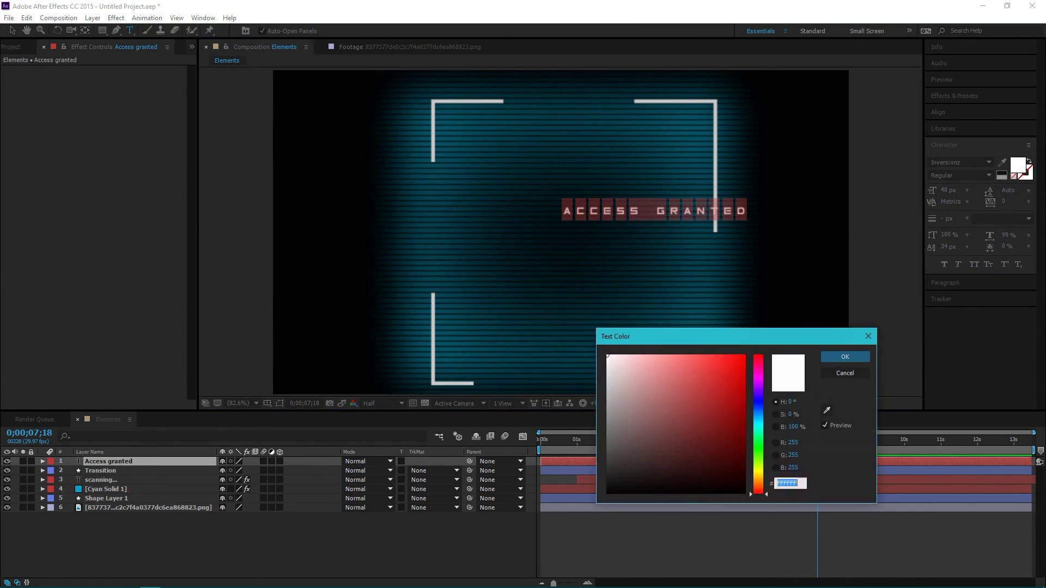
left_click_drag(758, 452, 757, 463)
left_click_drag(738, 398, 745, 382)
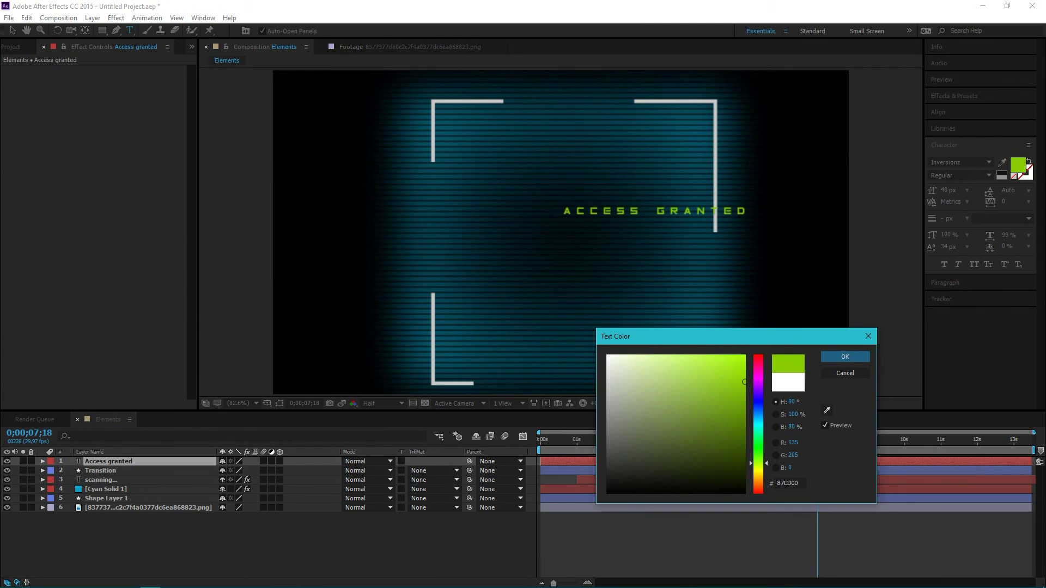
key("Return")
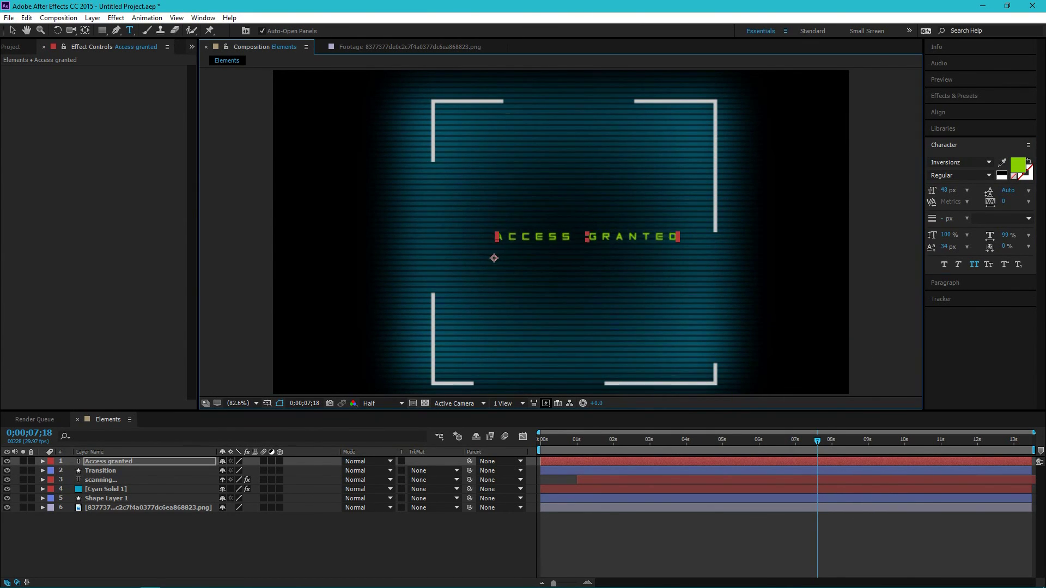
Set the title's font size to 61 px and break it into two lines, "Access" above "granted", aligning the starts with spaces
left_click_drag(943, 191, 950, 190)
left_click(621, 234)
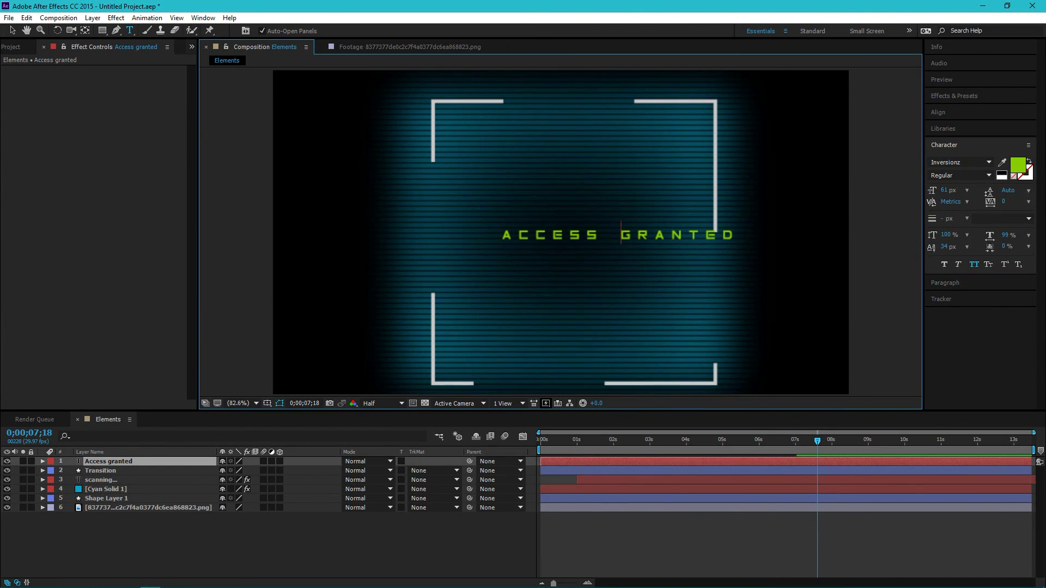
key("Return")
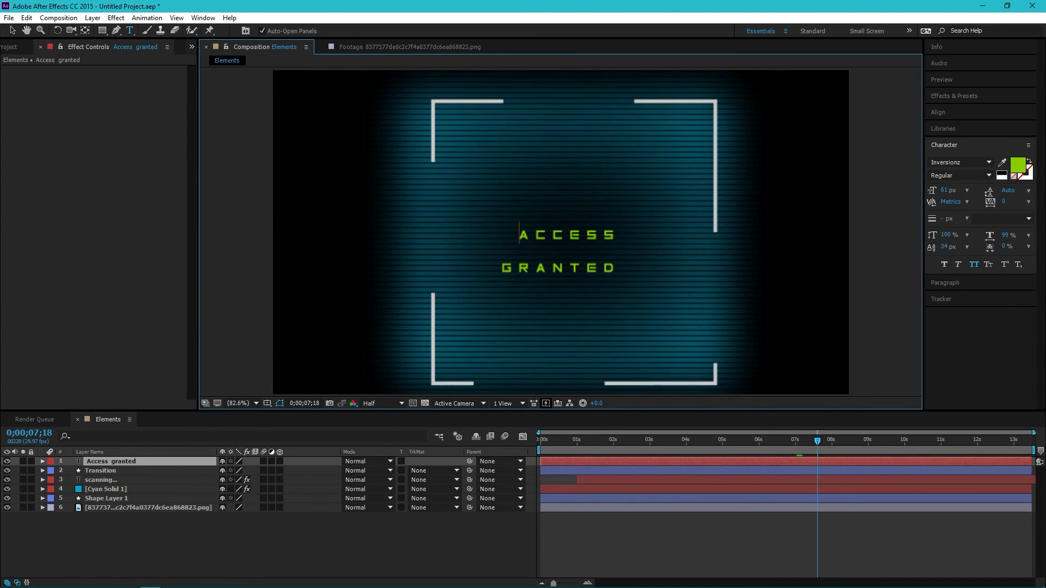
left_click(502, 268)
Set the two-line title's font size to 72 px and shift it slightly up and to the left
left_click_drag(517, 234, 633, 268)
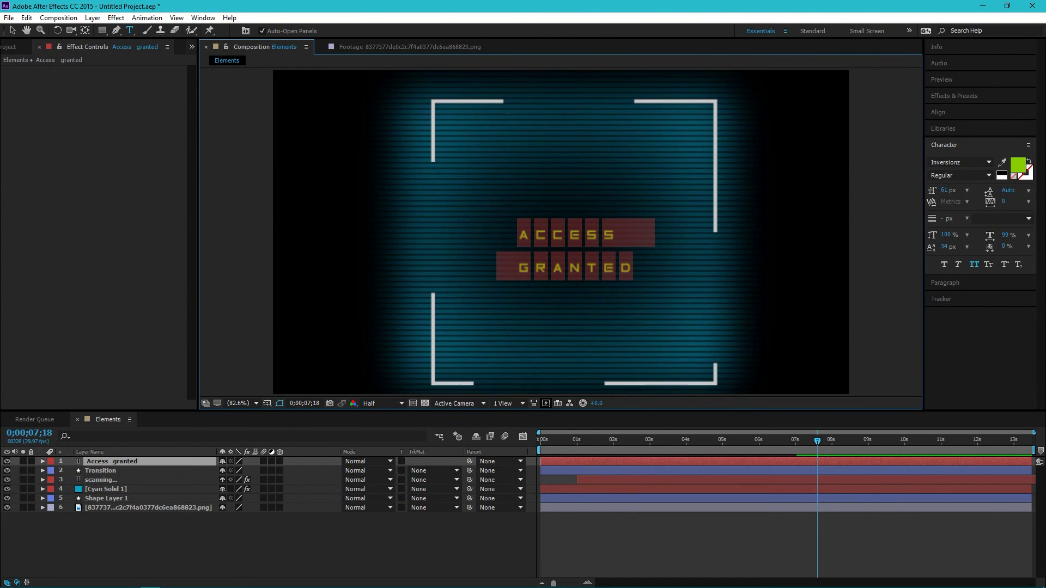
left_click_drag(944, 190, 949, 190)
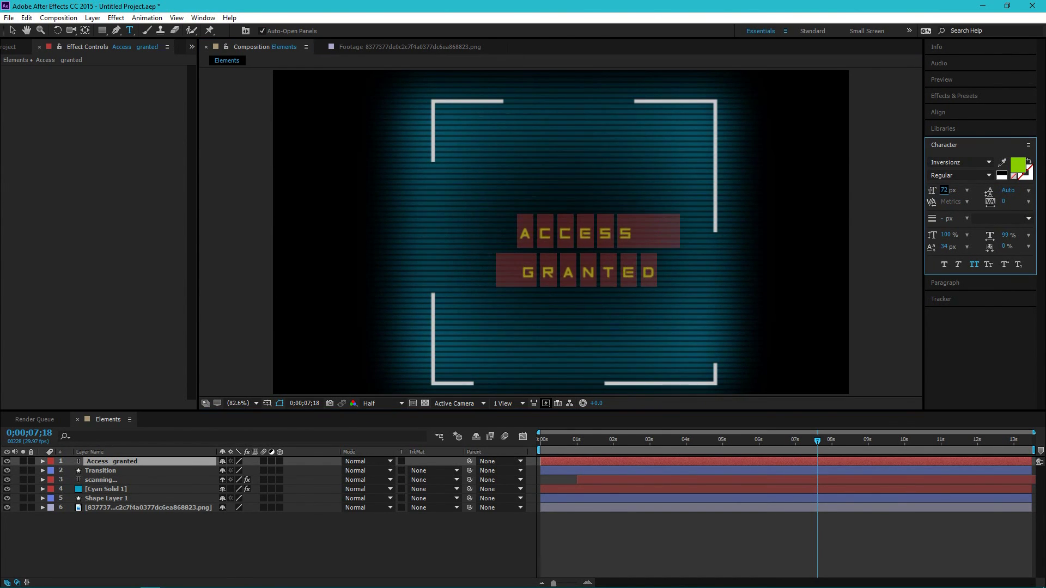
left_click(546, 292)
left_click_drag(546, 293, 538, 290)
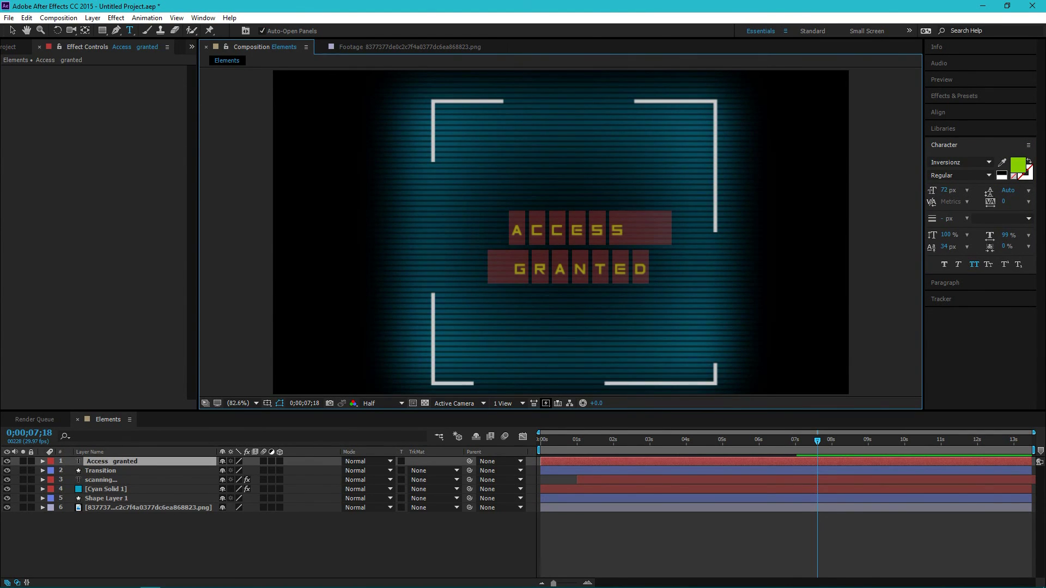
Trim the title layer's start to 0;00;07;18 and add an Opacity keyframe of 100% there
key("ctrl+z")
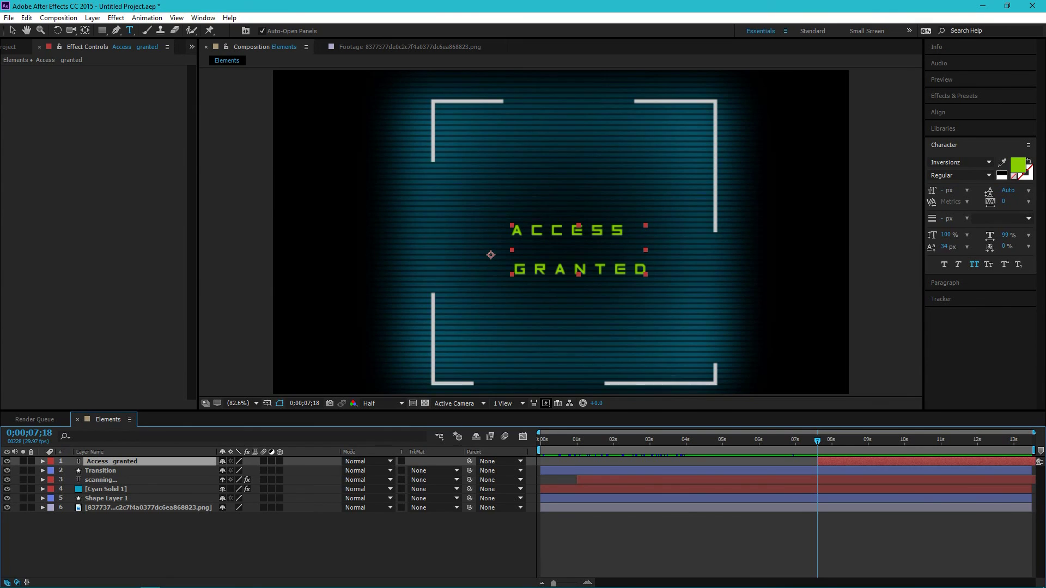
key("t")
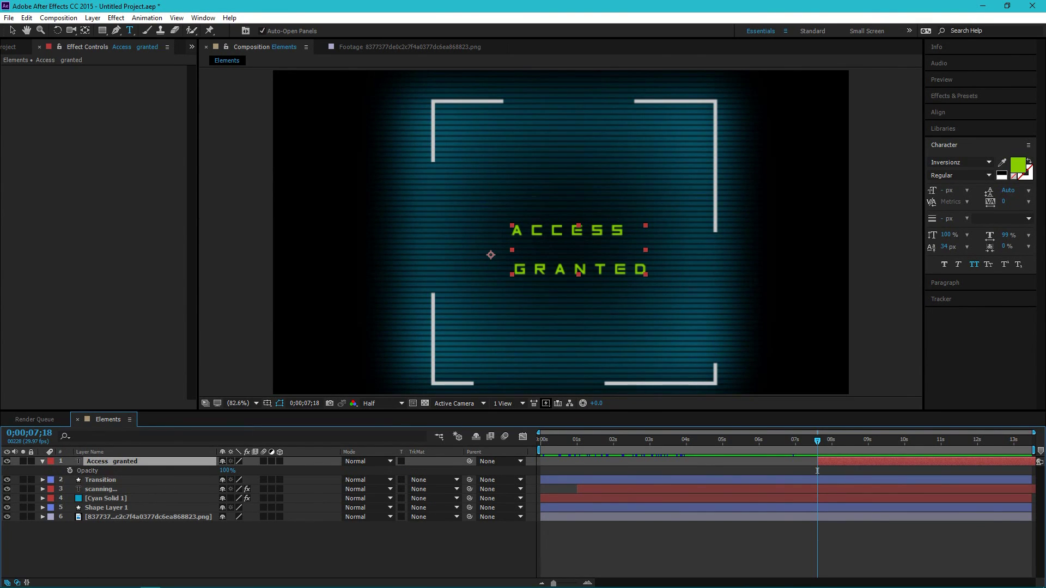
left_click(70, 470)
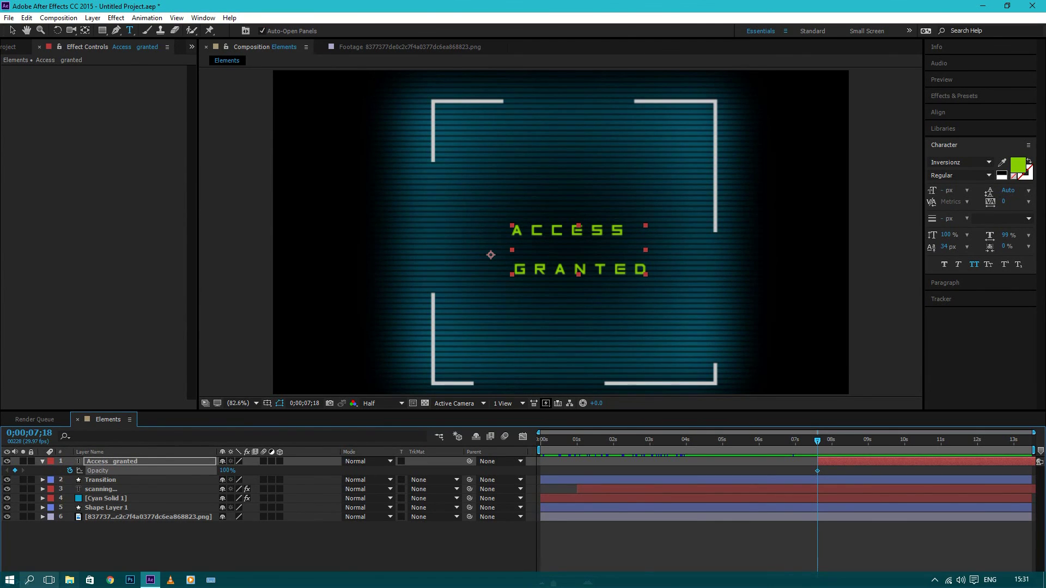
Keyframe the title's Opacity every two frames as a flicker, with 0% at 0;00;07;20 and 81% at 0;00;07;24
key("Page_Down")
key("Page_Down")
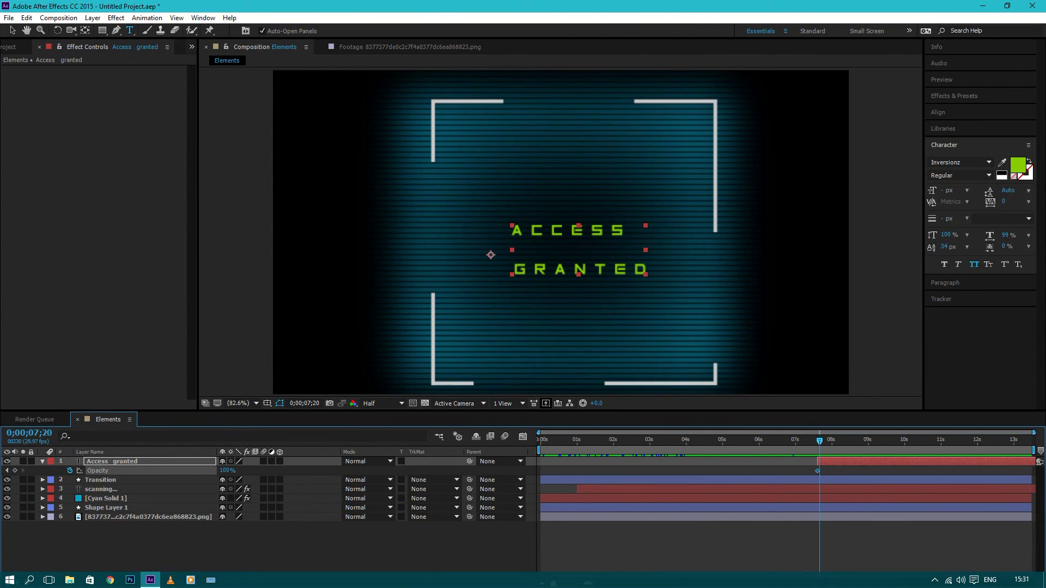
left_click_drag(227, 470, 169, 470)
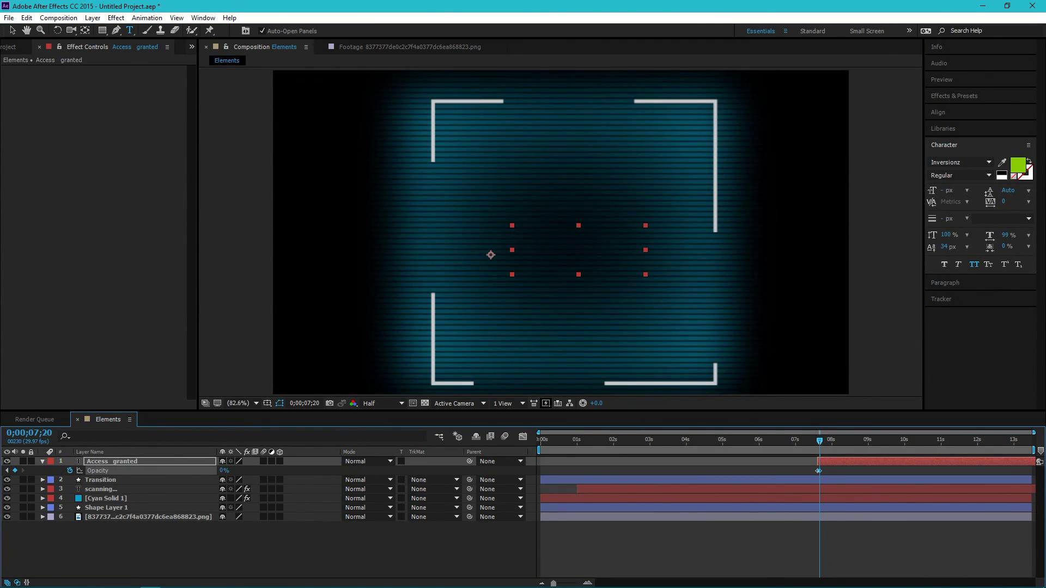
key("space")
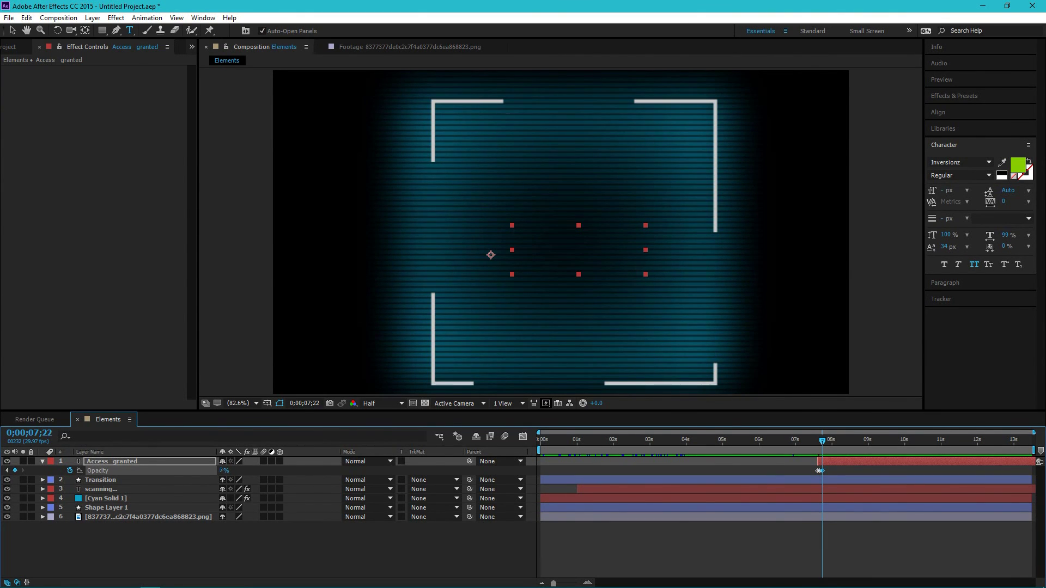
mouse_move(224, 470)
left_mouse_down()
mouse_move(275, 470)
mouse_move(215, 470)
left_mouse_up()
key("Page_Down")
key("Page_Down")
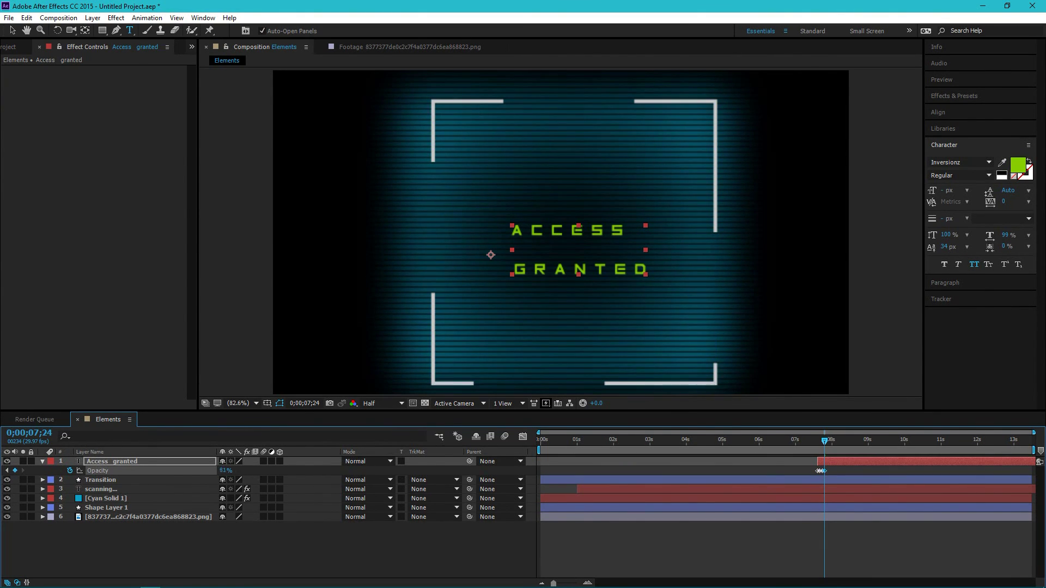
Extend the title's Opacity flicker with 0% at 0;00;07;26 and 33% at 0;00;07;28
key("Page_Down")
key("Page_Down")
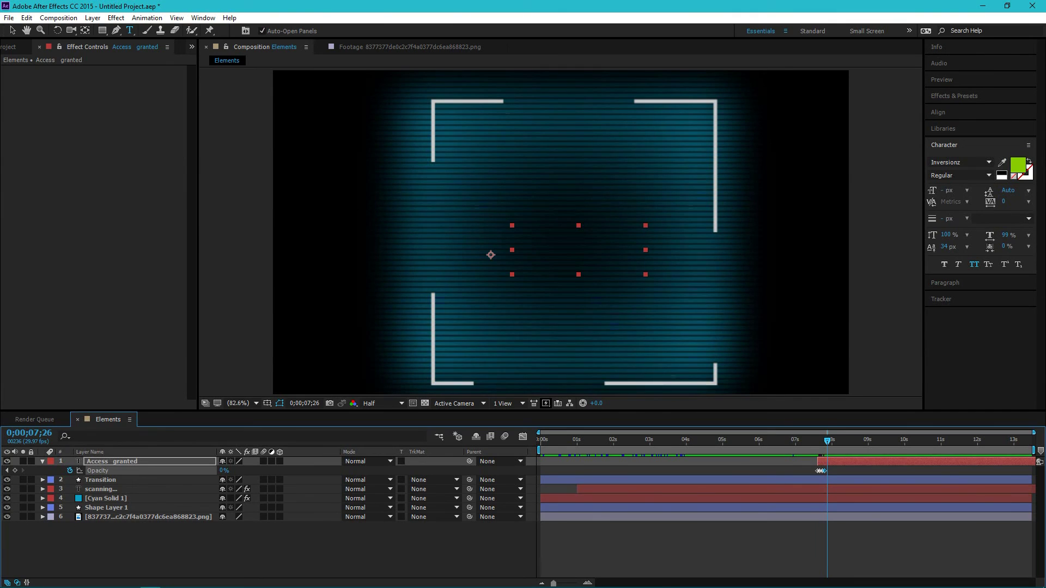
left_click_drag(224, 470, 189, 470)
key("ctrl+shift+a")
key("Page_Down")
key("Page_Down")
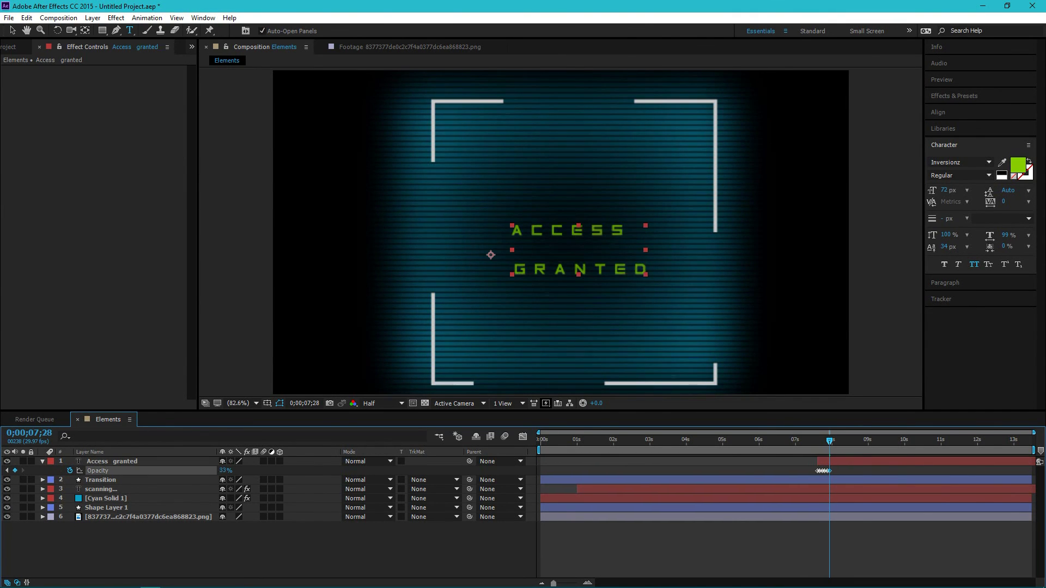
Add more alternating Opacity keyframes to the title from 0;00;08;00 onward, ending with 100% at 0;00;08;08
key("Page_Down")
key("Page_Down")
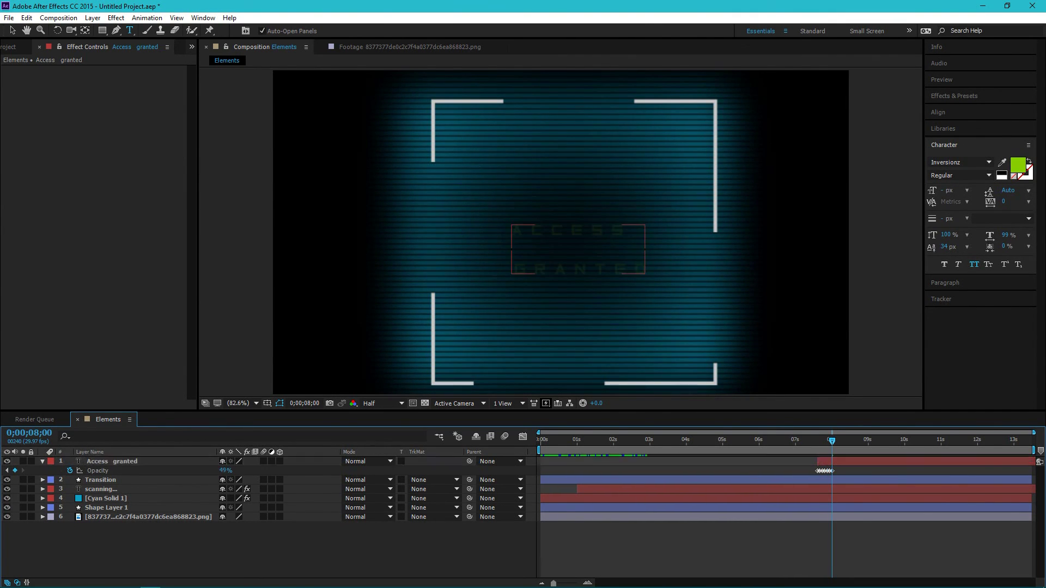
left_click_drag(225, 470, 254, 470)
key("Page_Down")
key("Page_Down")
key("Page_Down")
key("Page_Down")
key("Page_Down")
key("Page_Down")
key("Page_Down")
key("Page_Down")
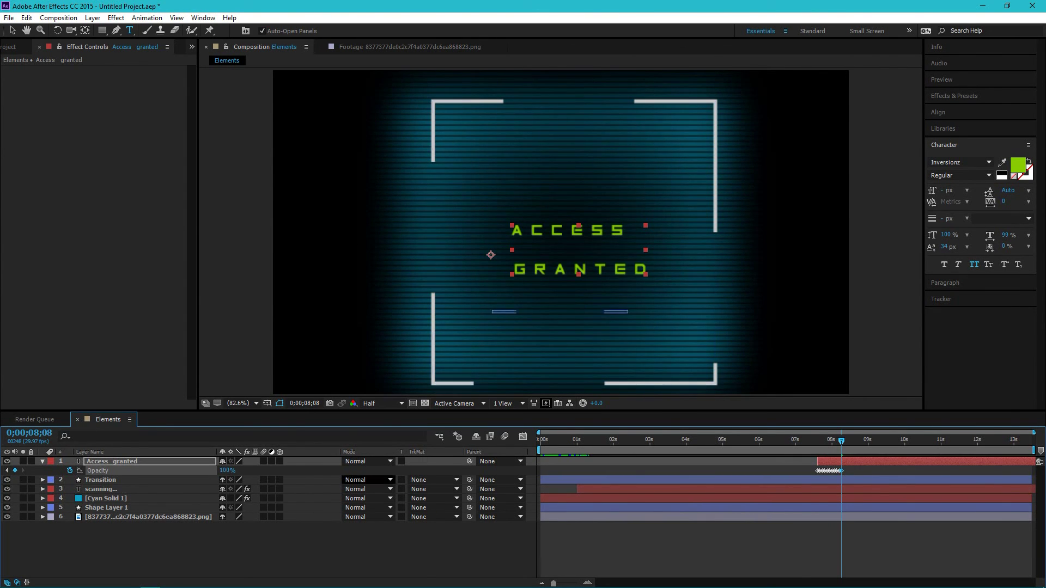
Preview the title flicker, collapse the title layer and play the whole animation from the beginning
key("space")
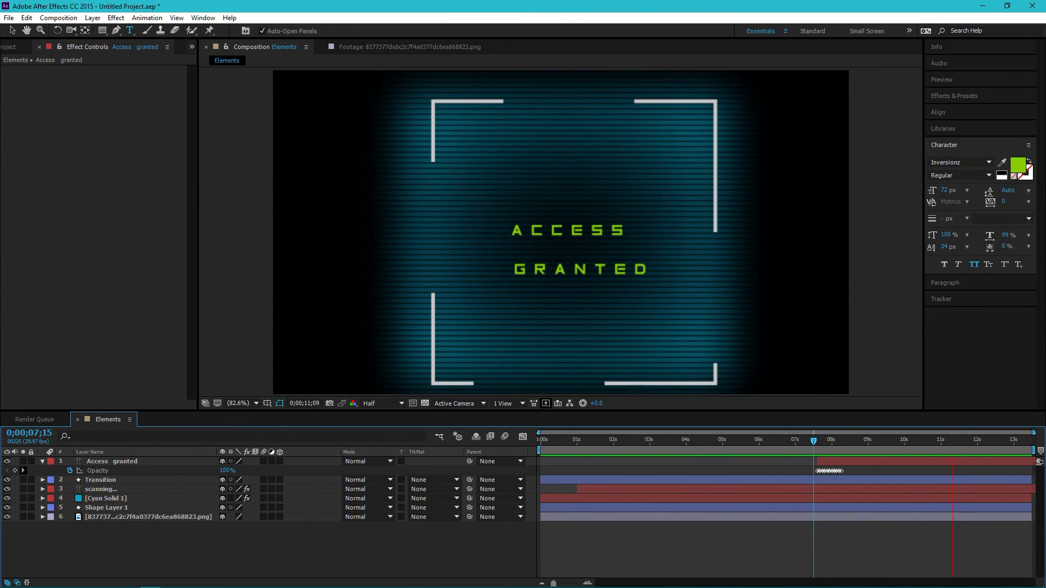
left_click(43, 461)
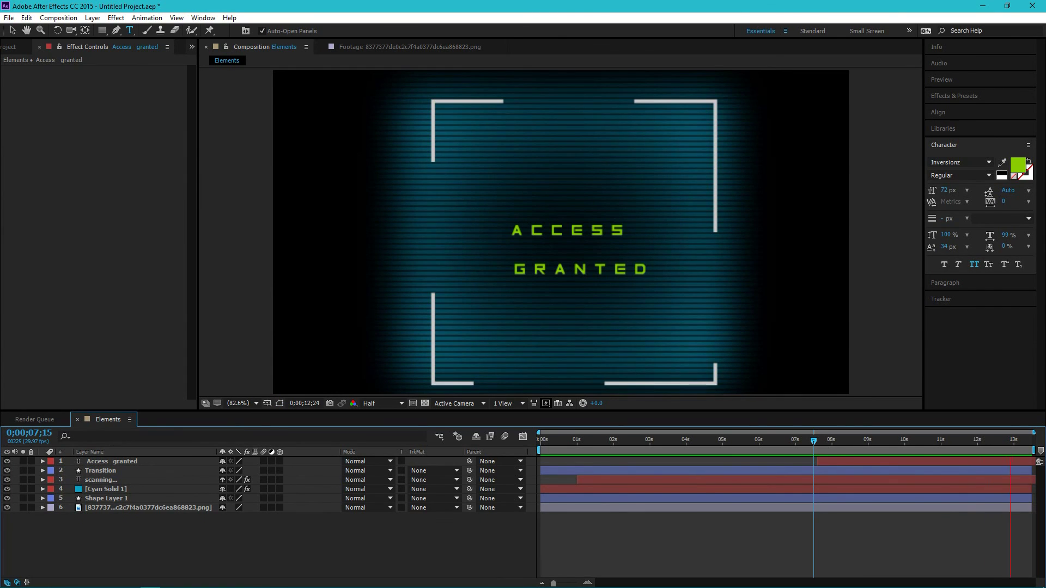
key("Home")
key("space")
key("space")
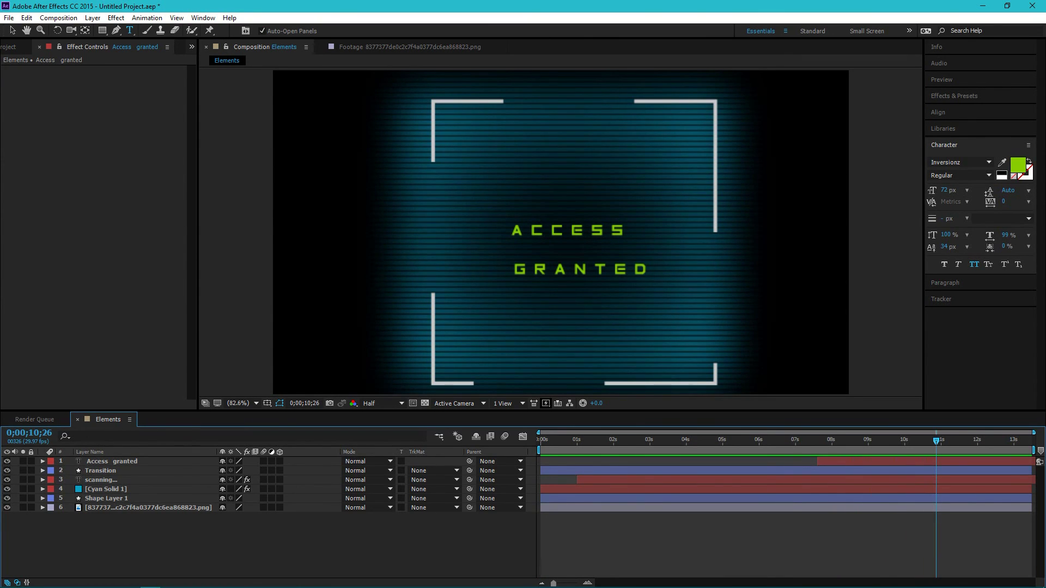